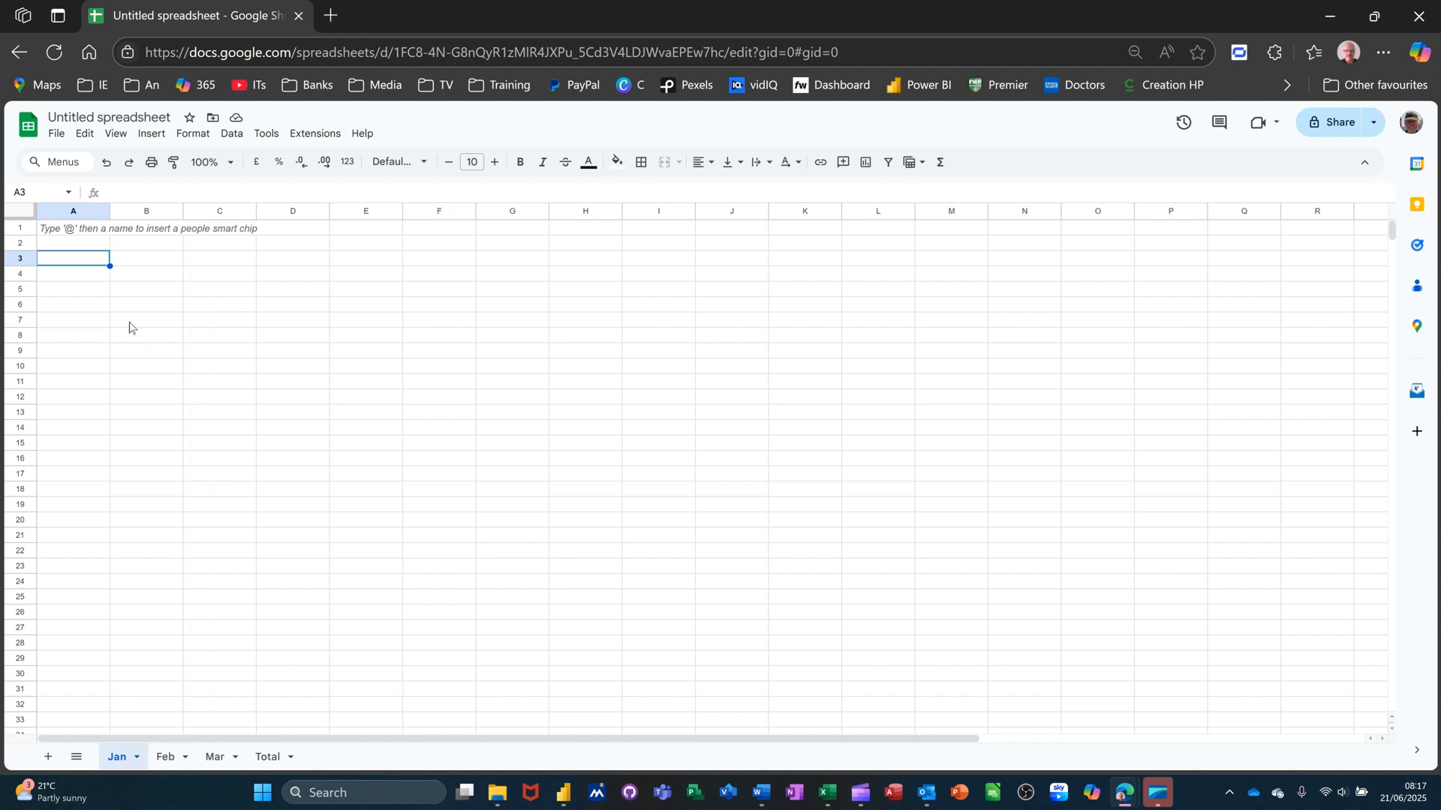
- Enter the headings Week 1 to Week 5 across B2:F2 and Total in G2 on the Jan sheet
click(54, 232)
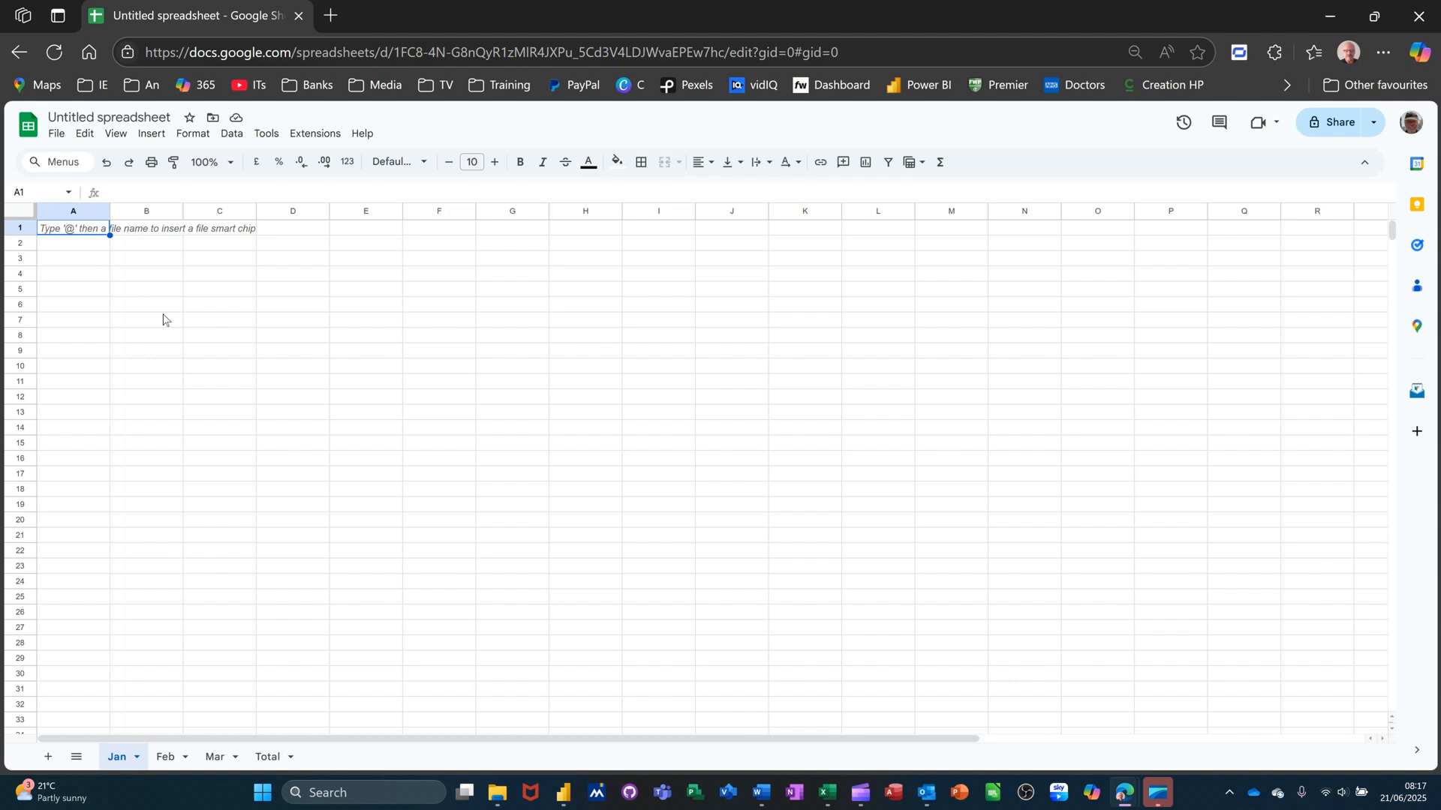
click(135, 246)
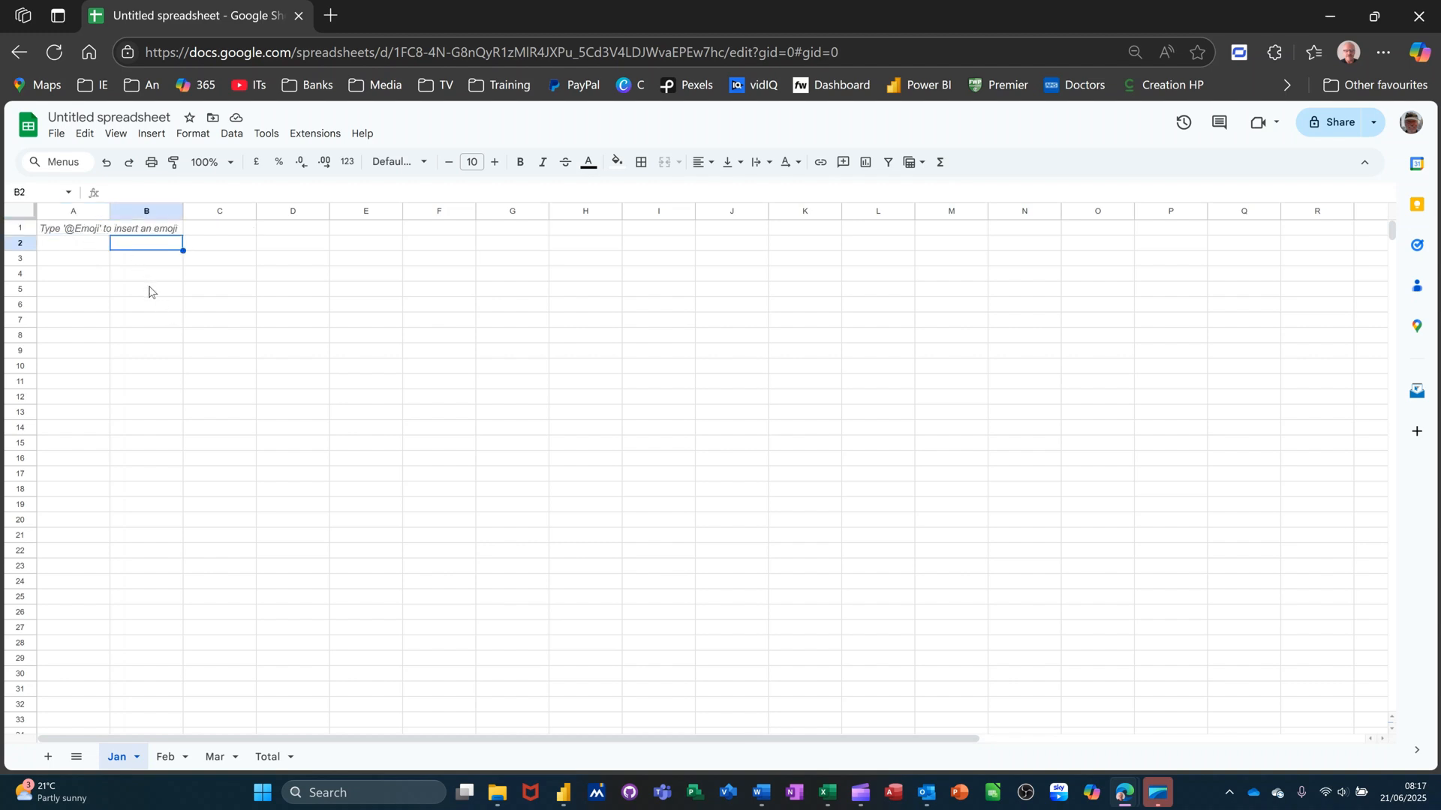
text(Week 1)
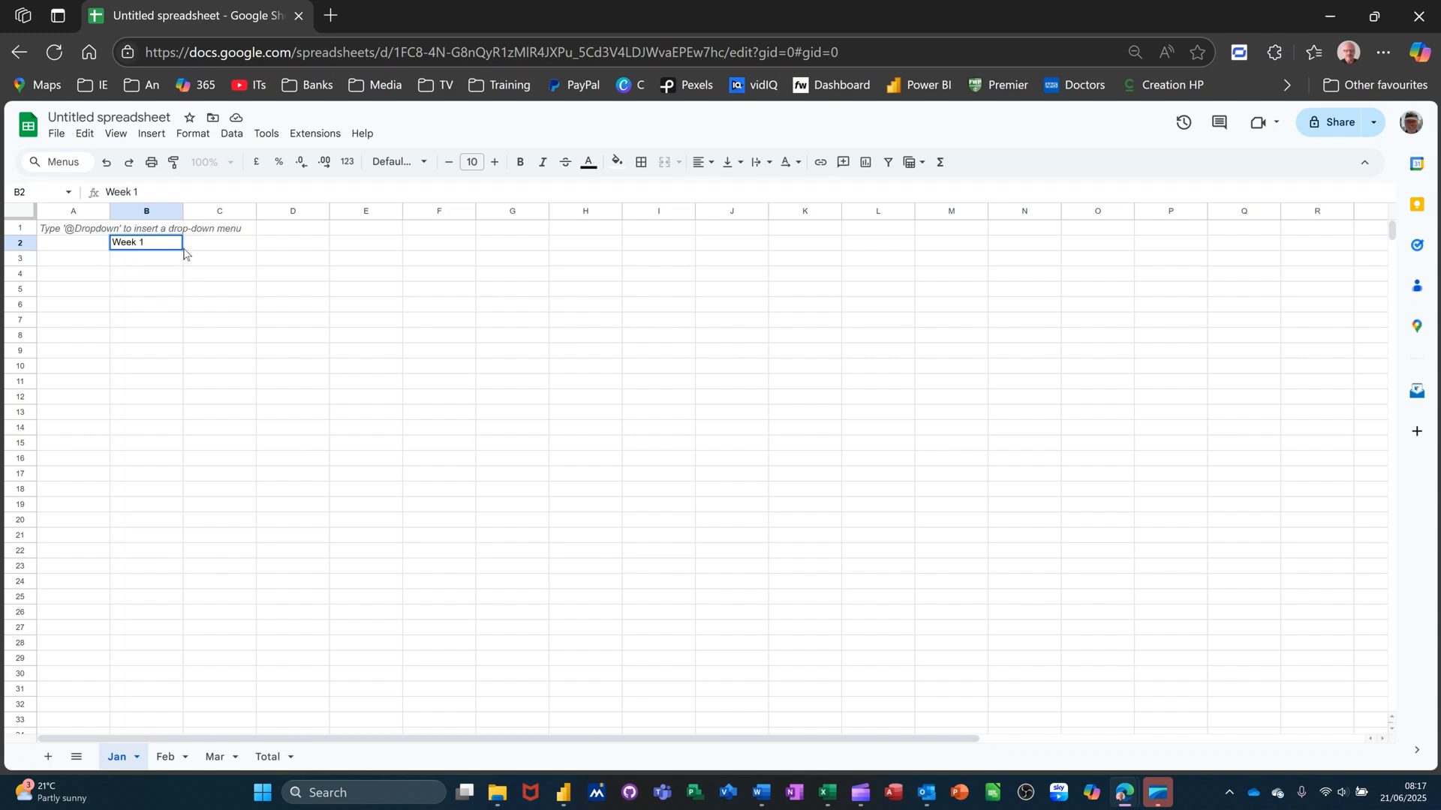
click(184, 250)
drag(183, 249, 477, 267)
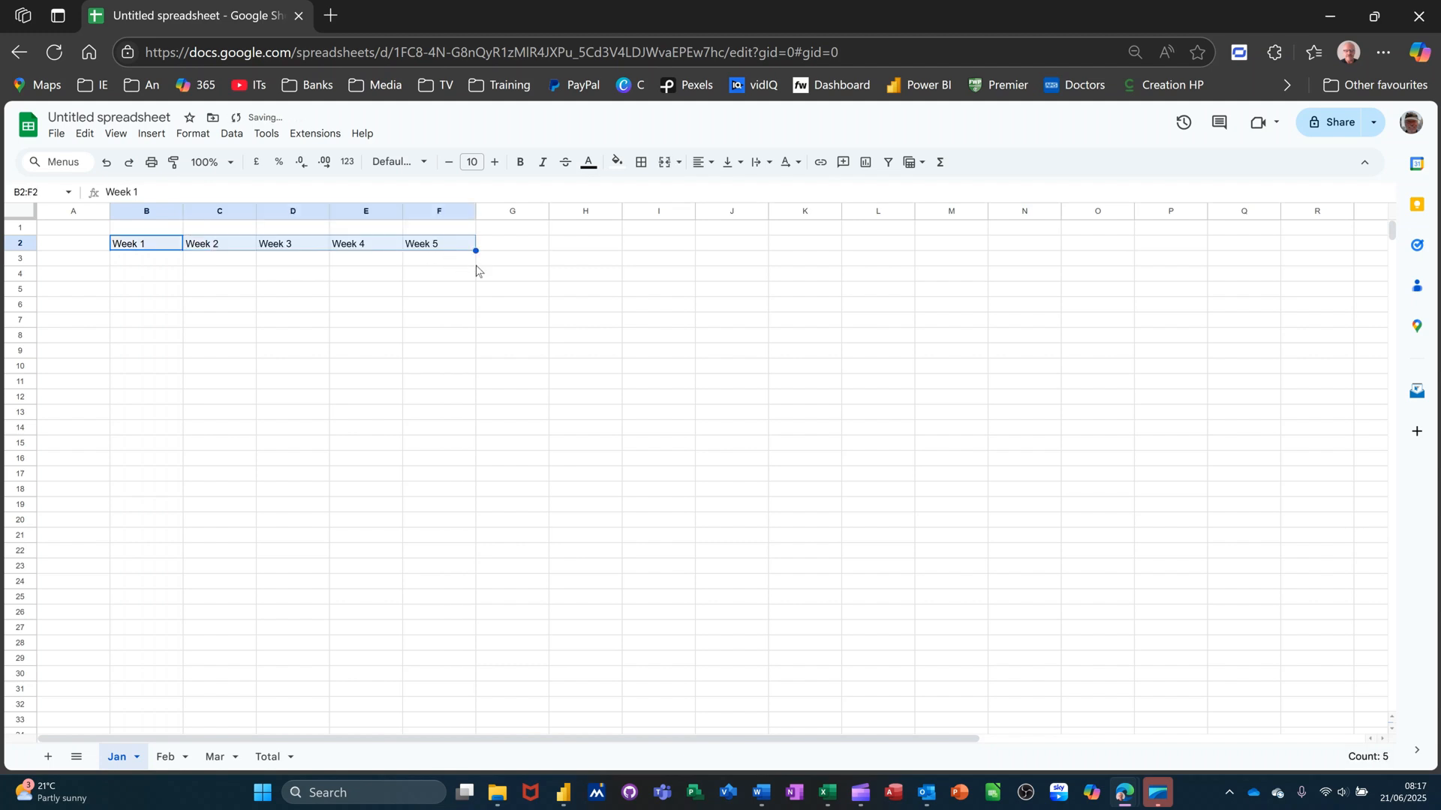
click(504, 249)
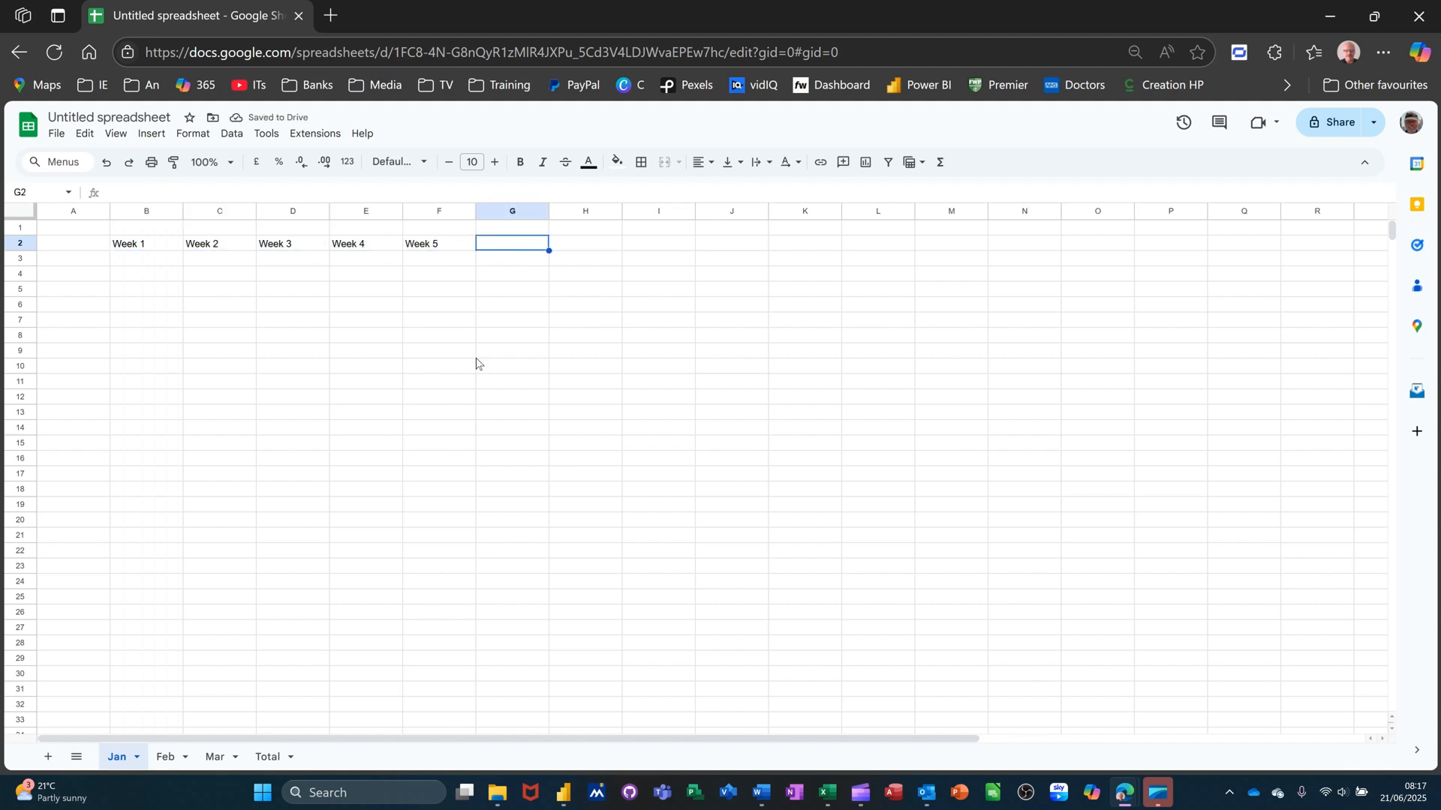
text(Total)
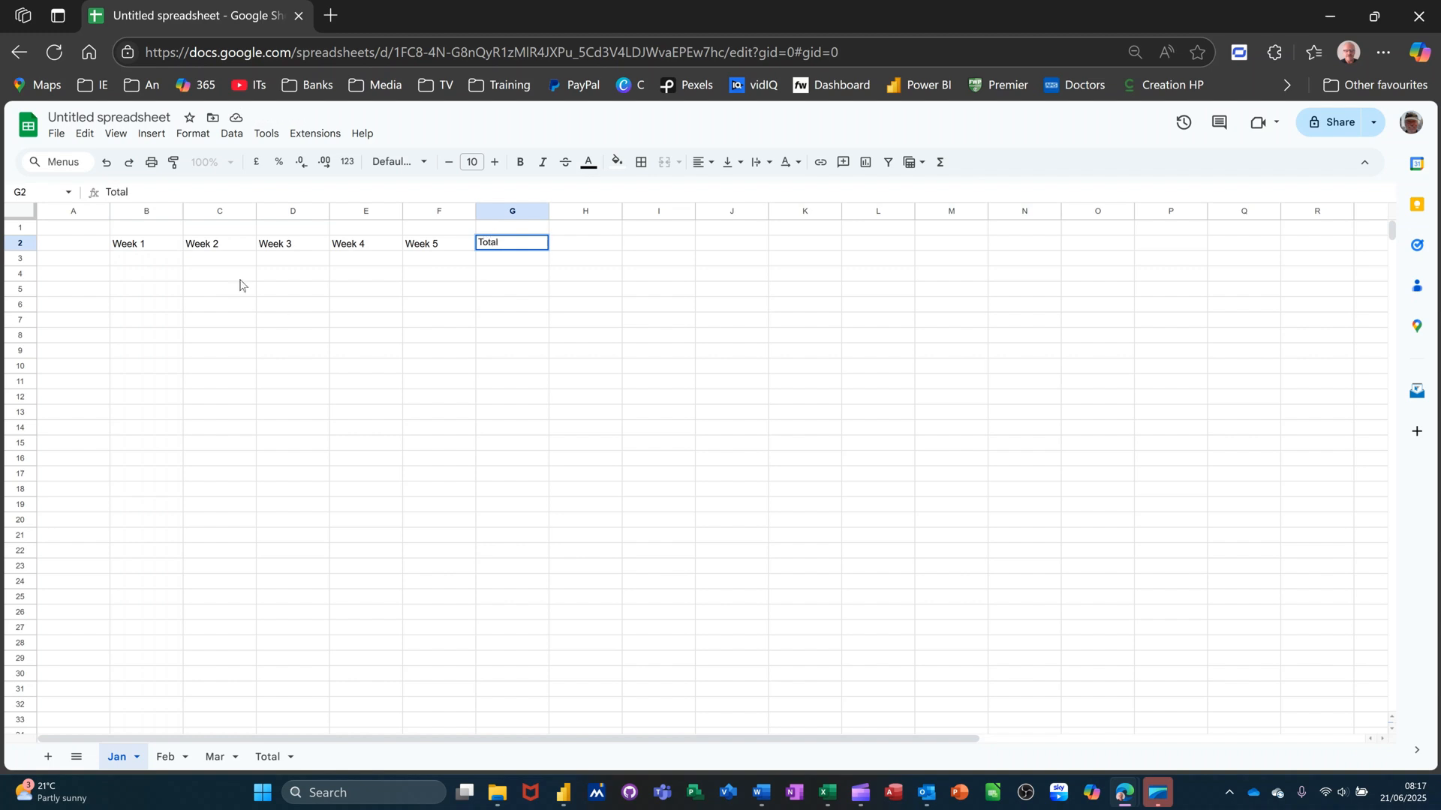
key(Return)
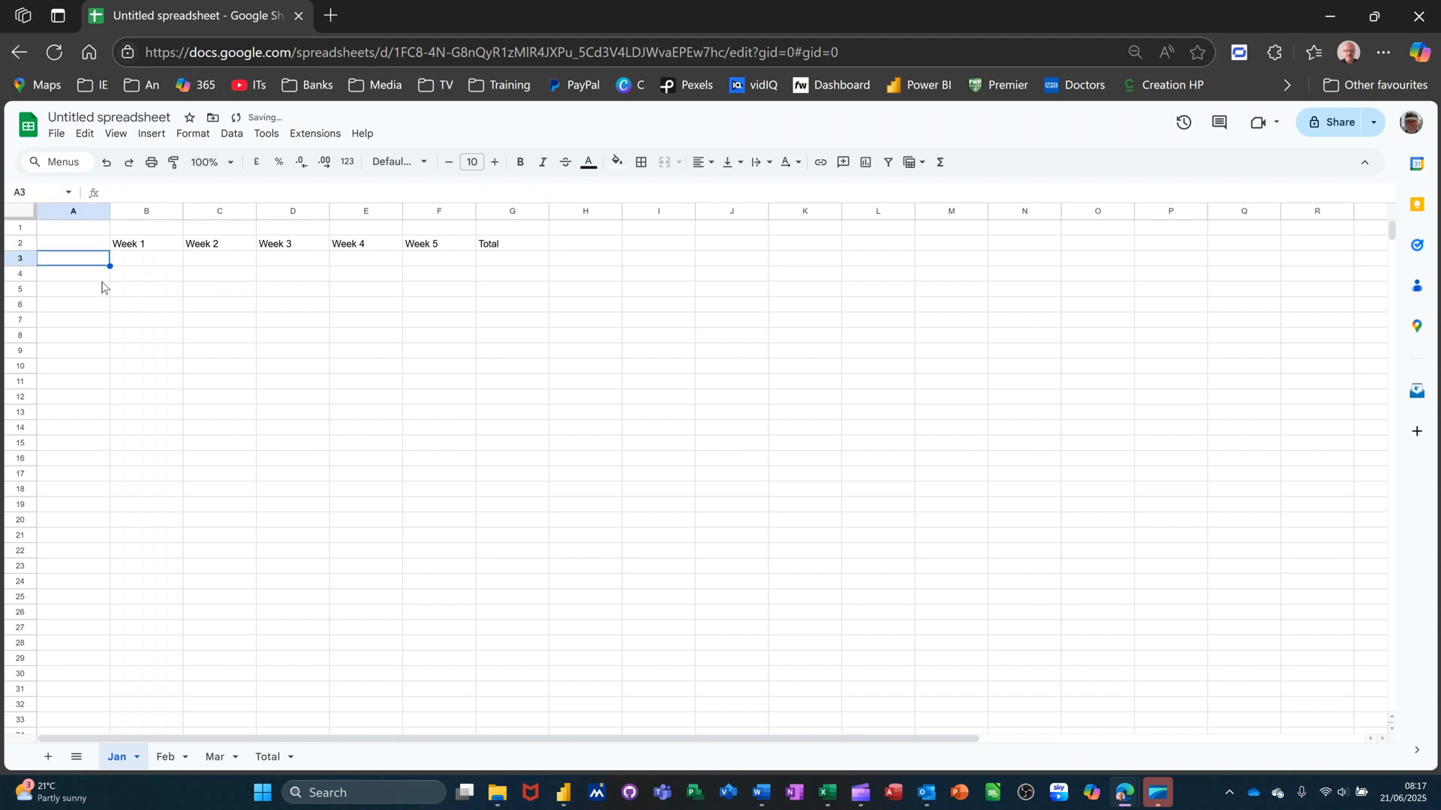
- Enter the row labels Income, Expense and Balance in A3:A5
text(I)
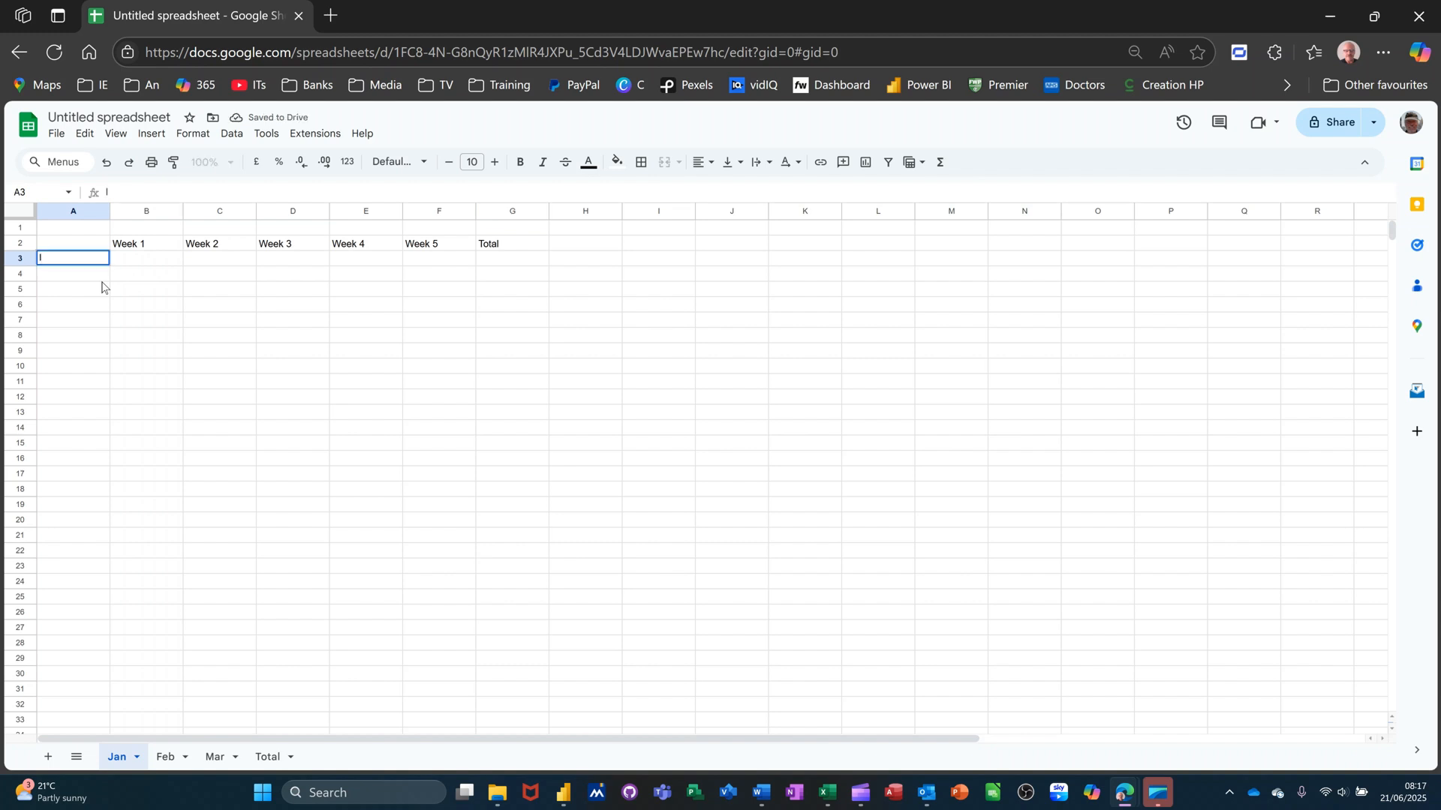
text(ncome)
key(Return)
text(Expense)
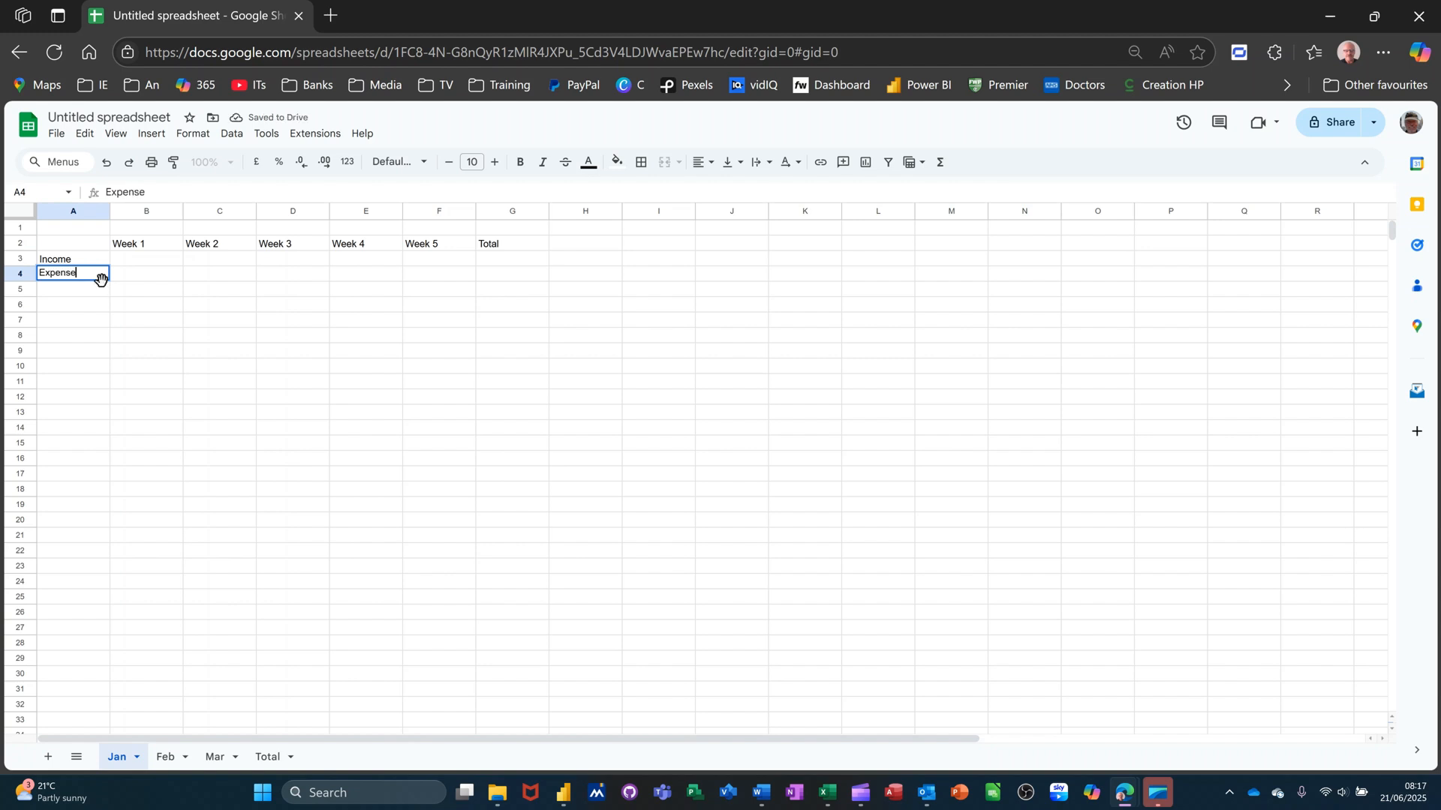
key(Return)
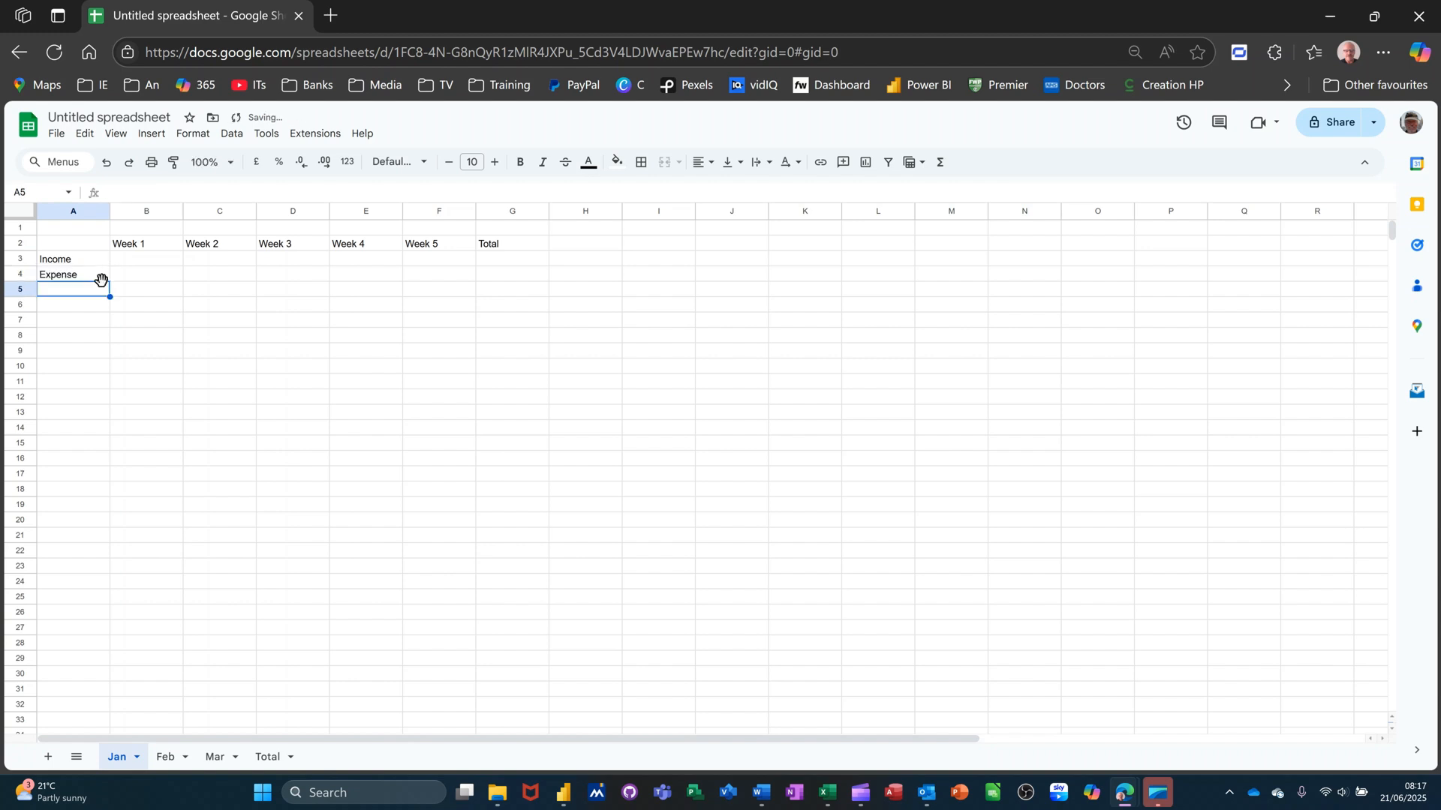
text(Balance)
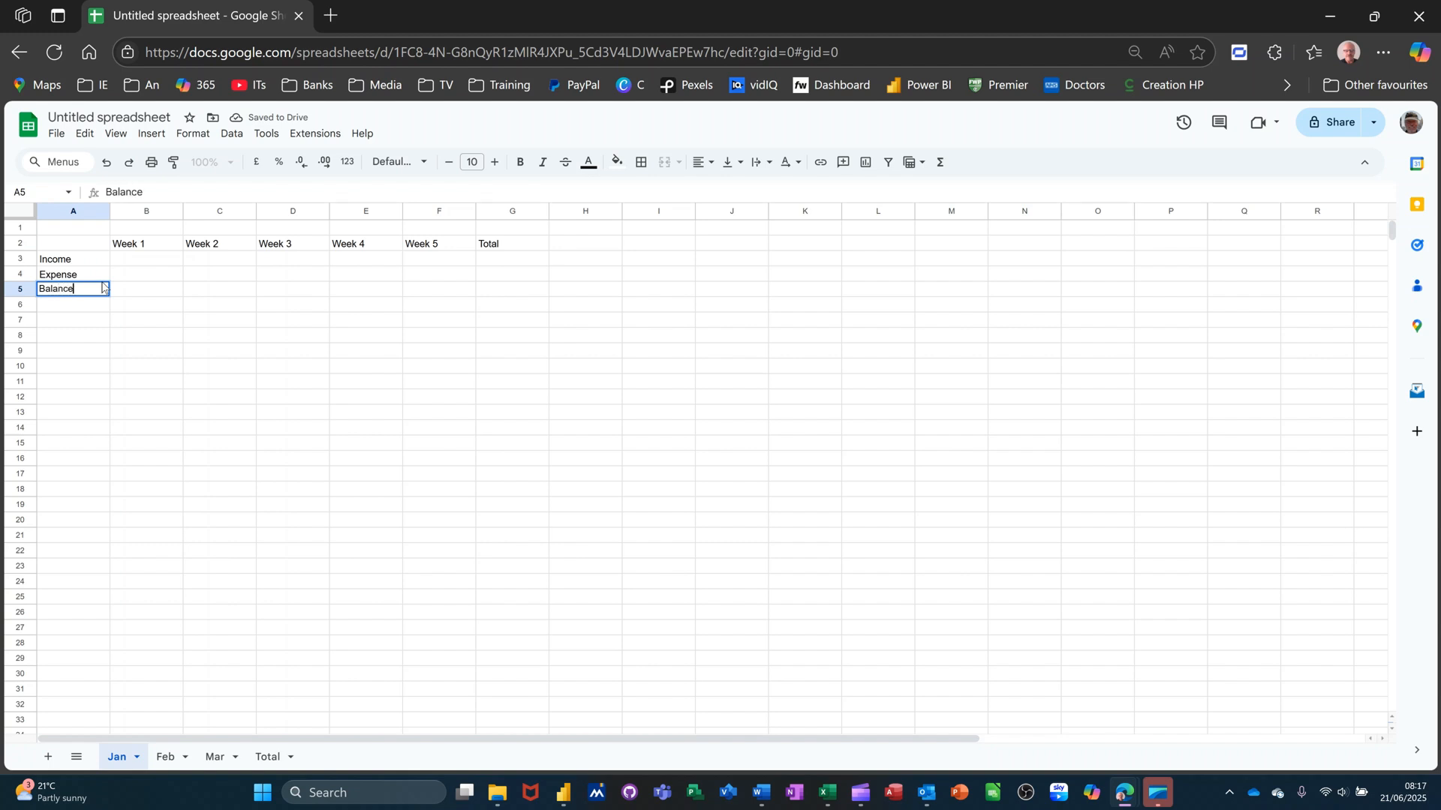
- Calculate the Week 1 balance in B5 with =B3-B4 and fill the formula across to F5
click(152, 296)
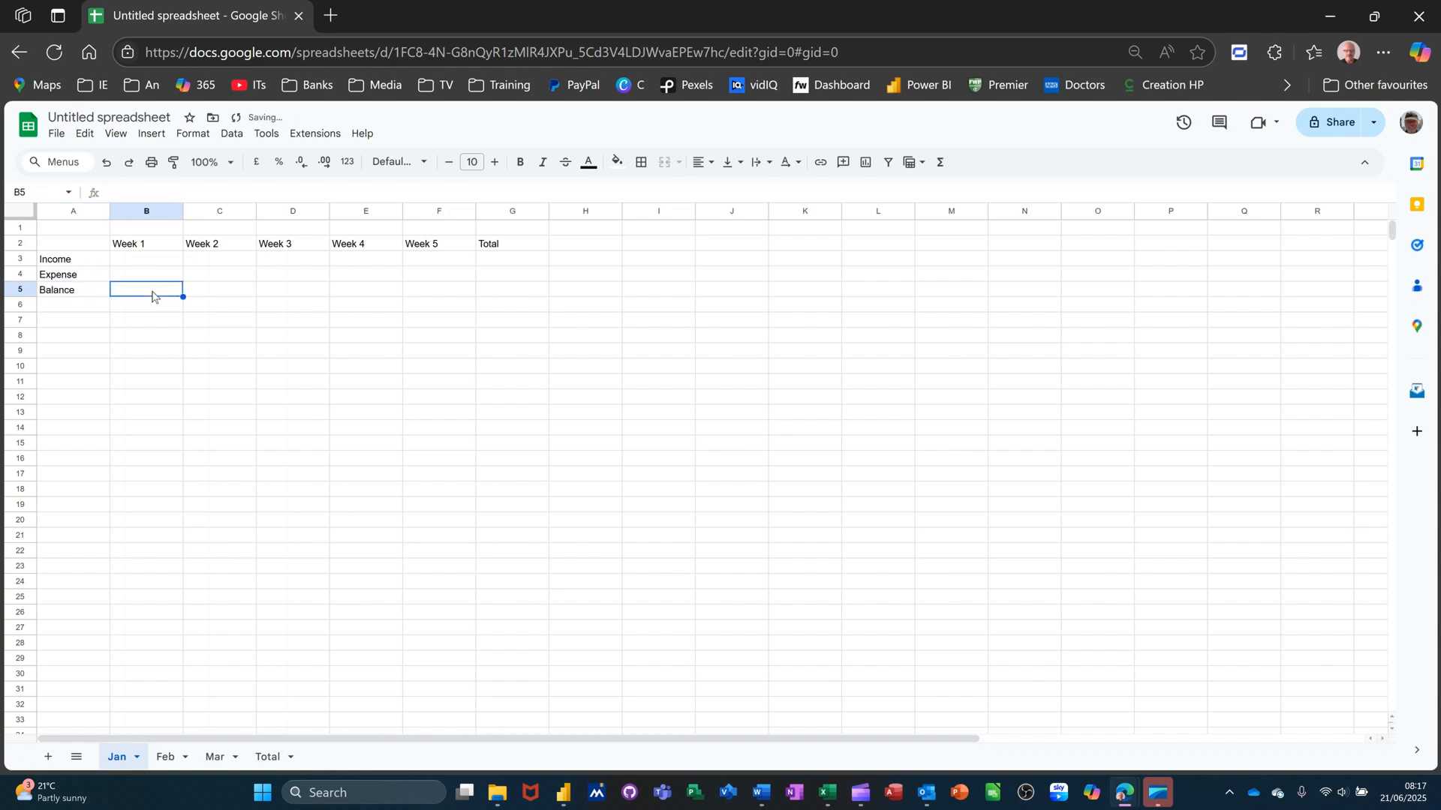
text(=)
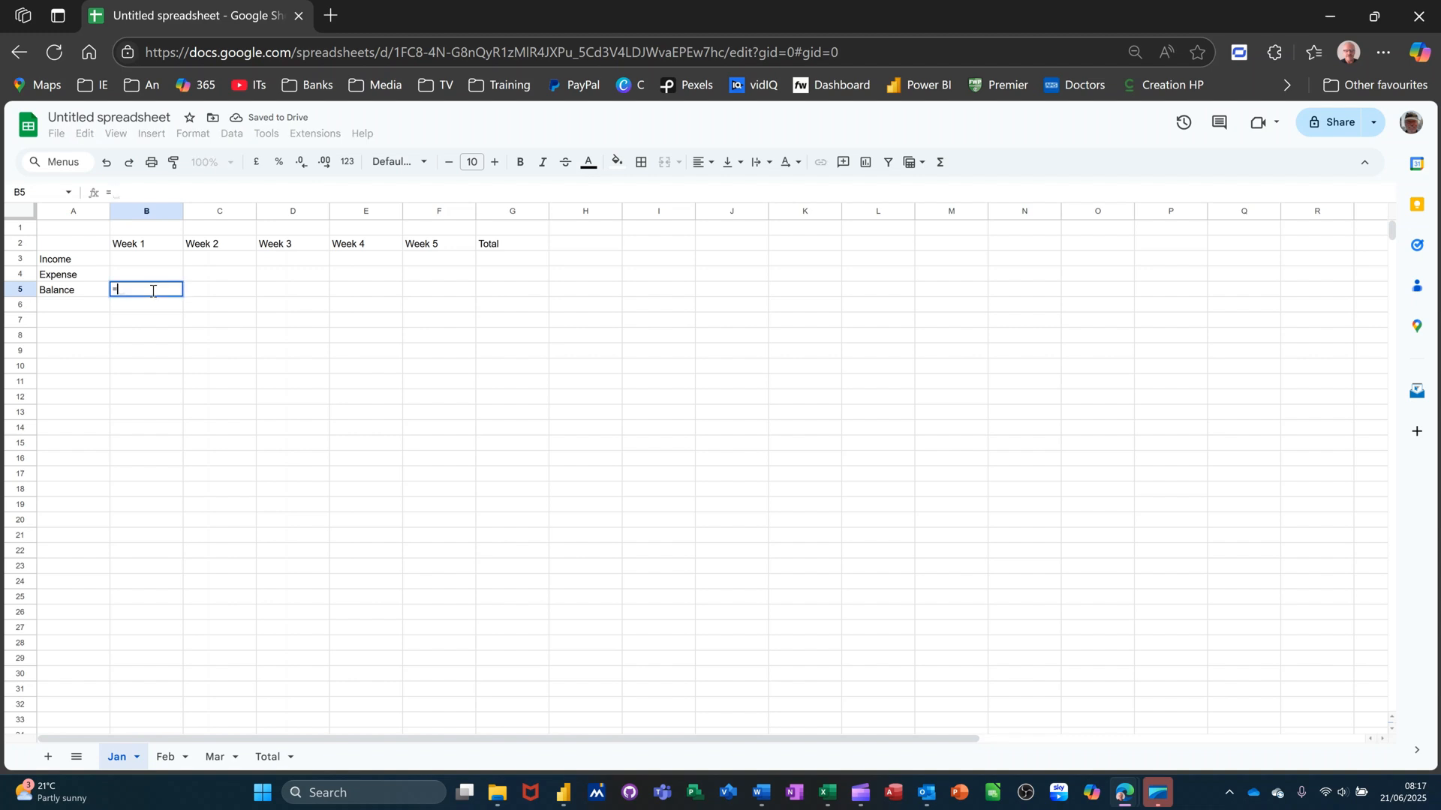
click(144, 266)
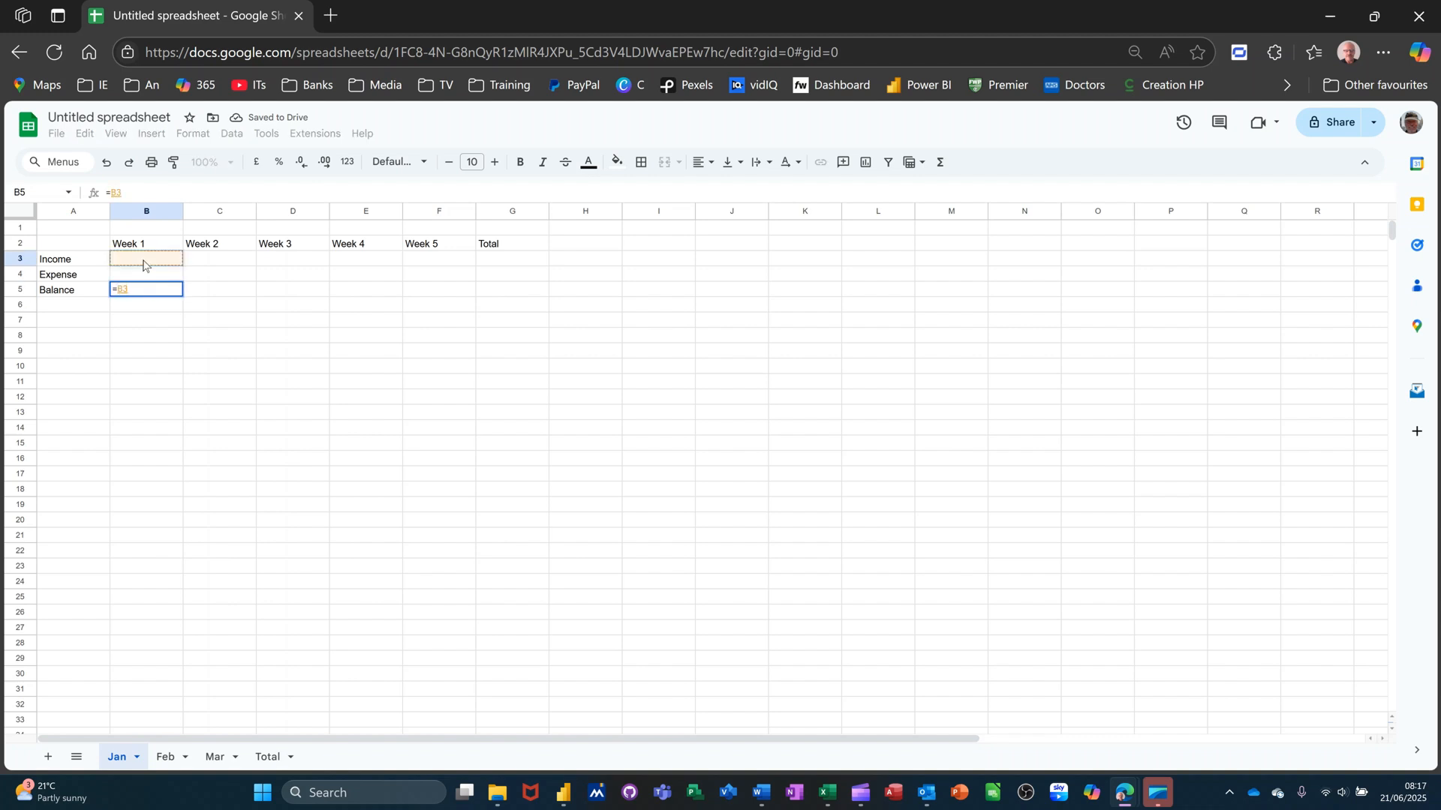
text(-)
click(139, 275)
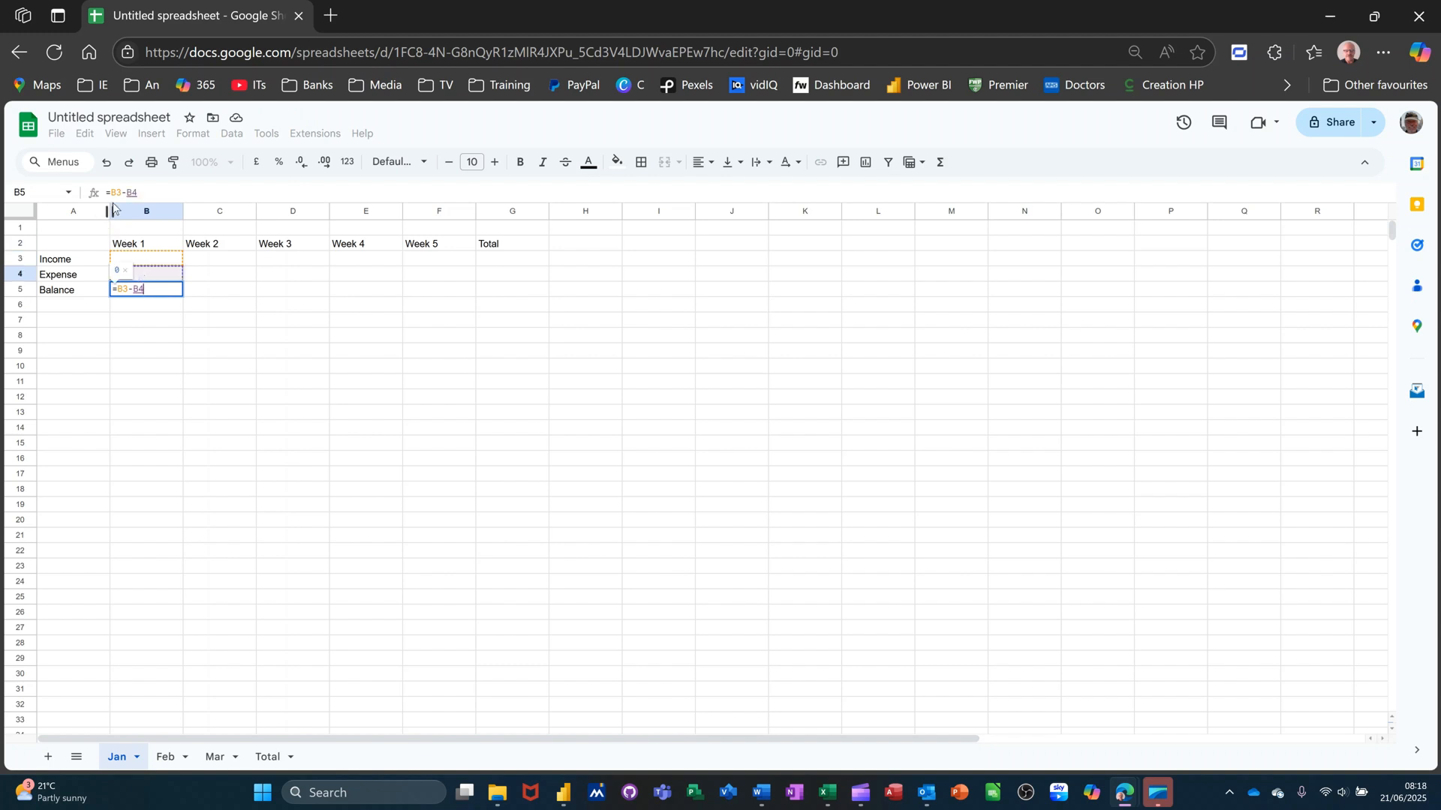
key(Return)
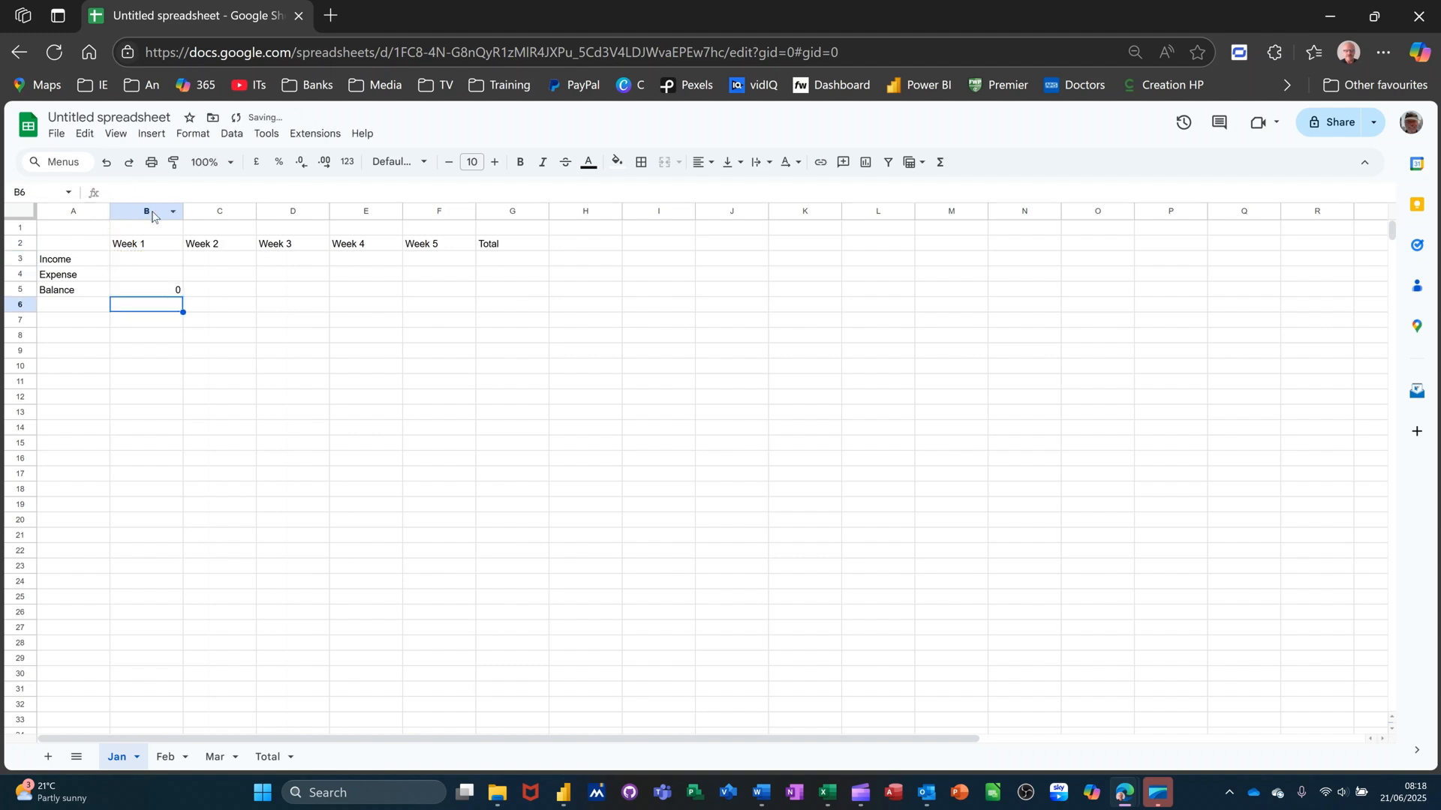
click(166, 292)
drag(183, 297, 470, 315)
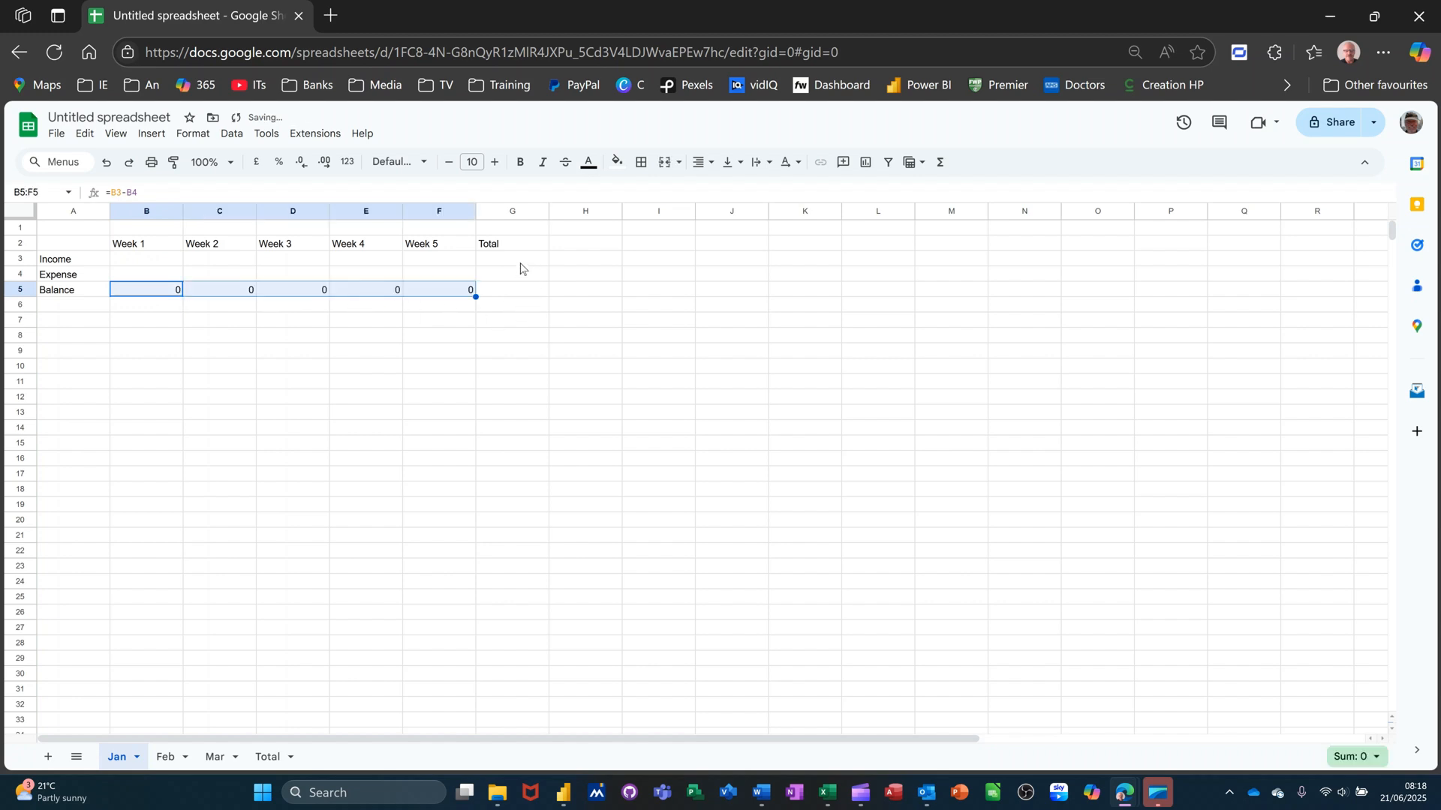
- Total the weekly income in G3 with =SUM(B3:F3) and fill the formula down to G5
click(520, 261)
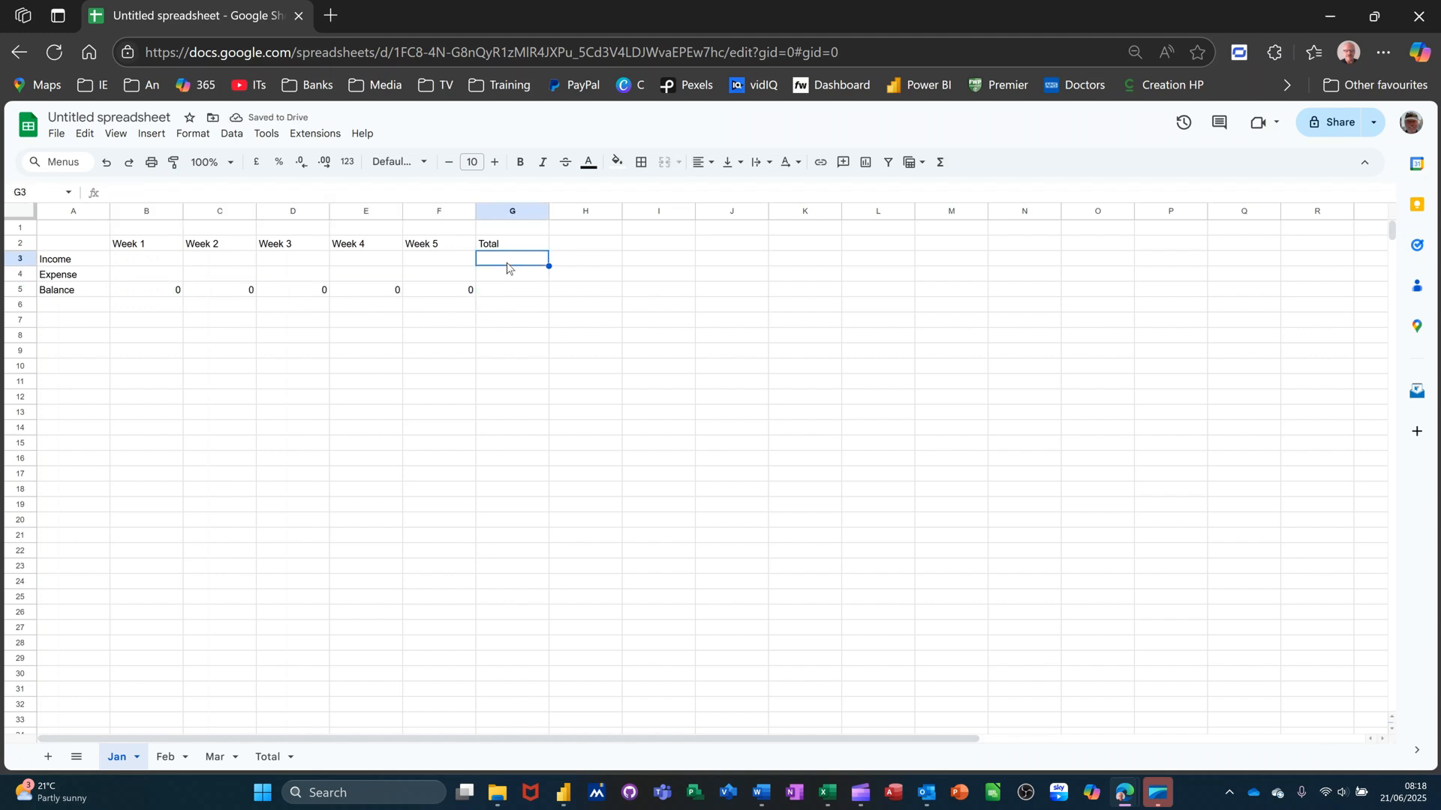
click(940, 162)
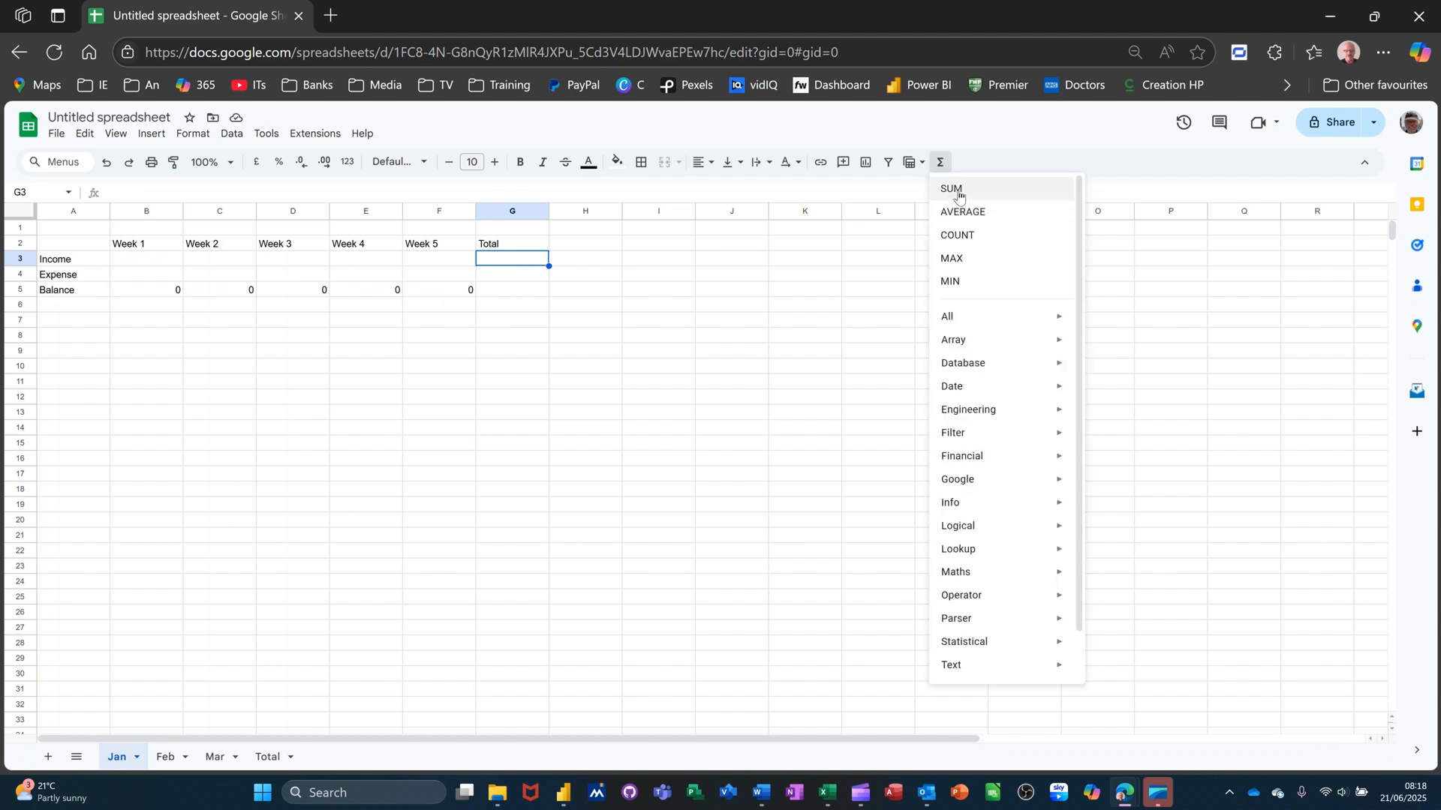
key(Return)
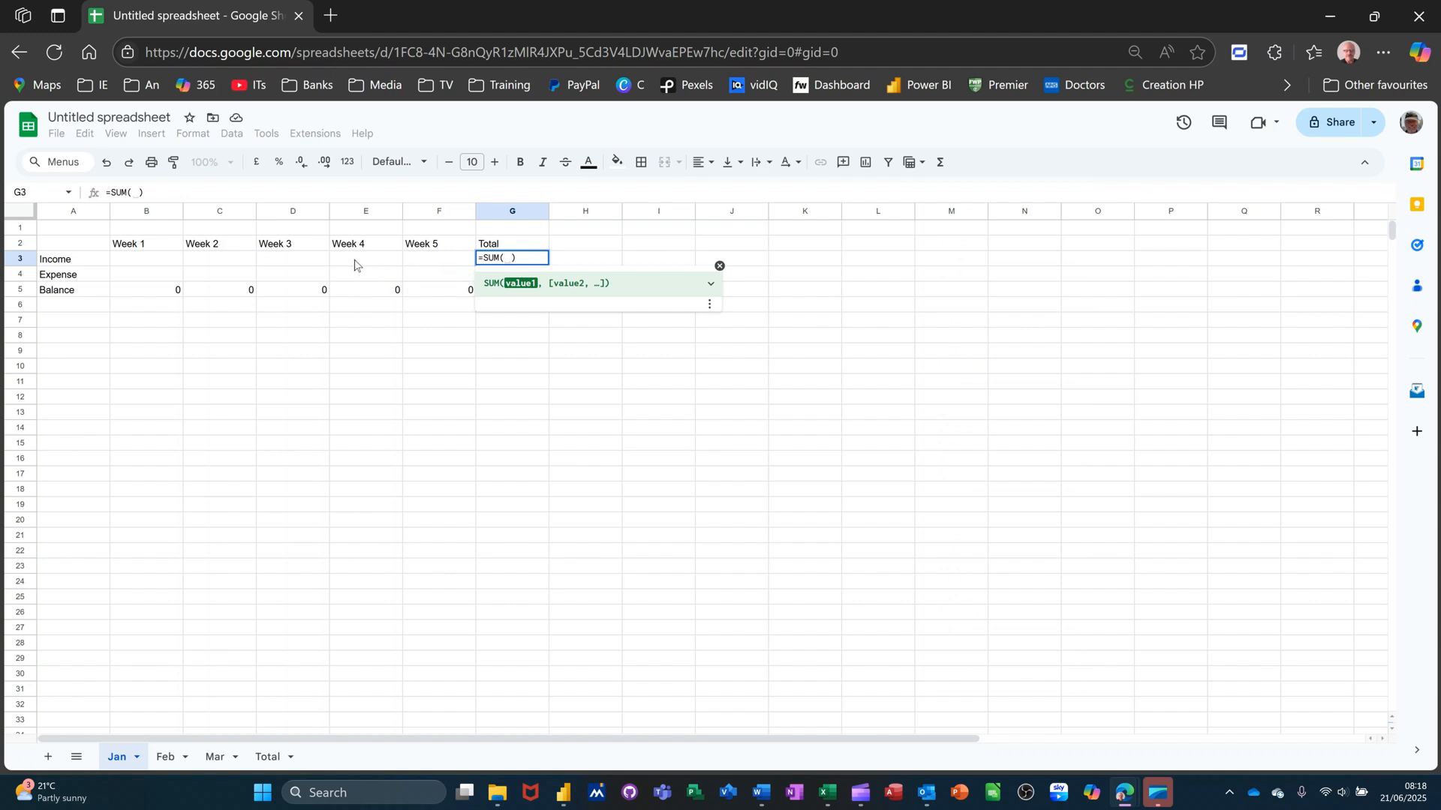
drag(155, 264, 411, 261)
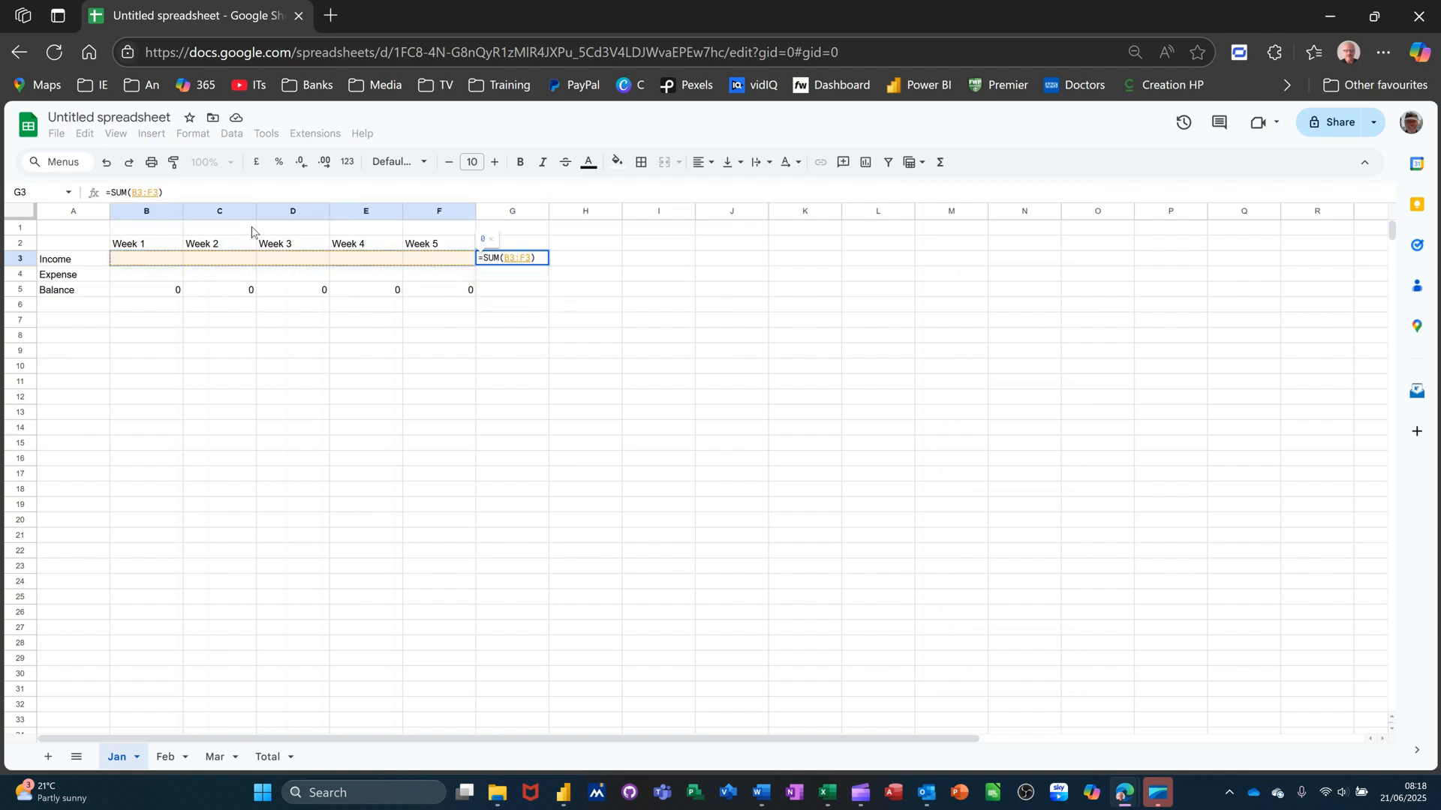
key(Return)
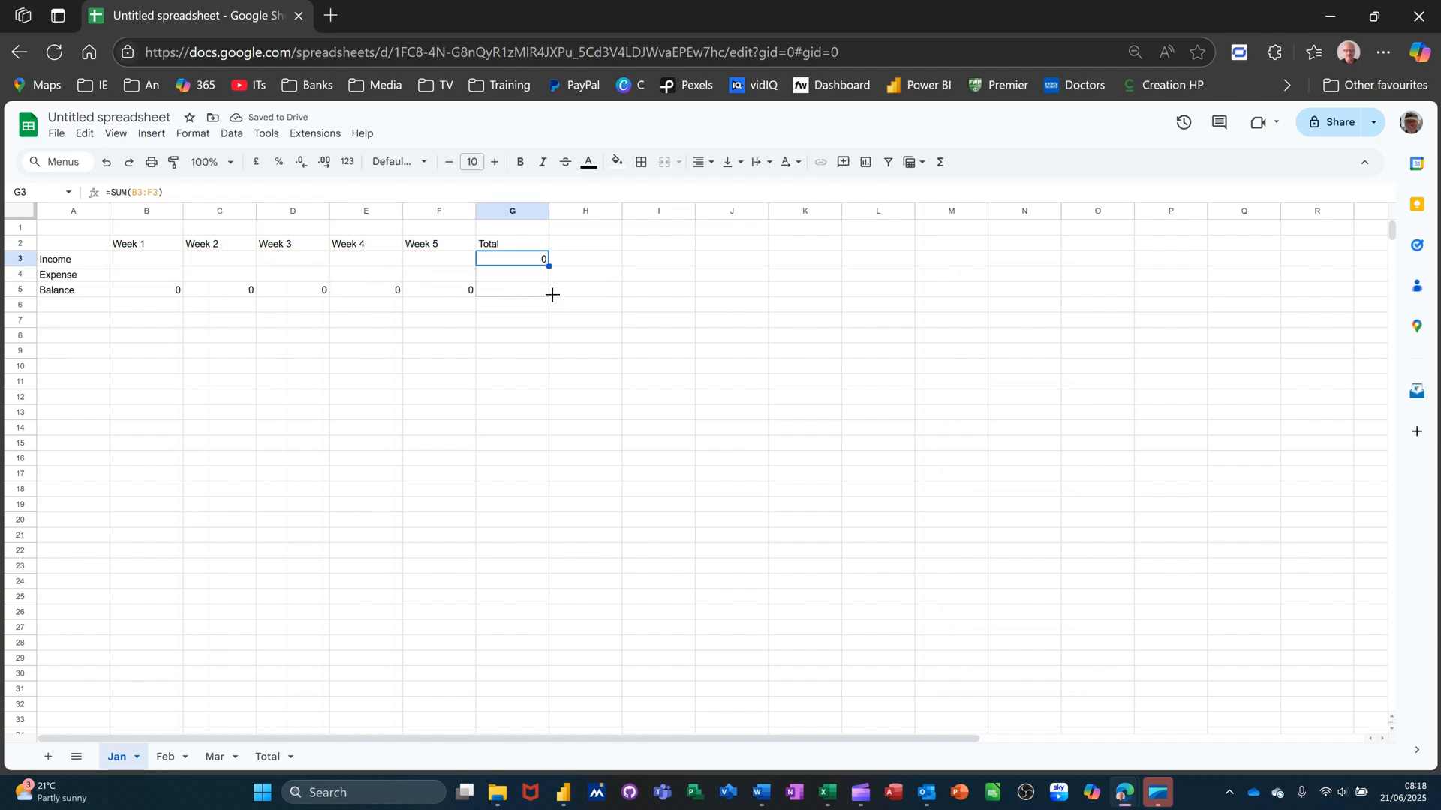
drag(550, 298, 549, 298)
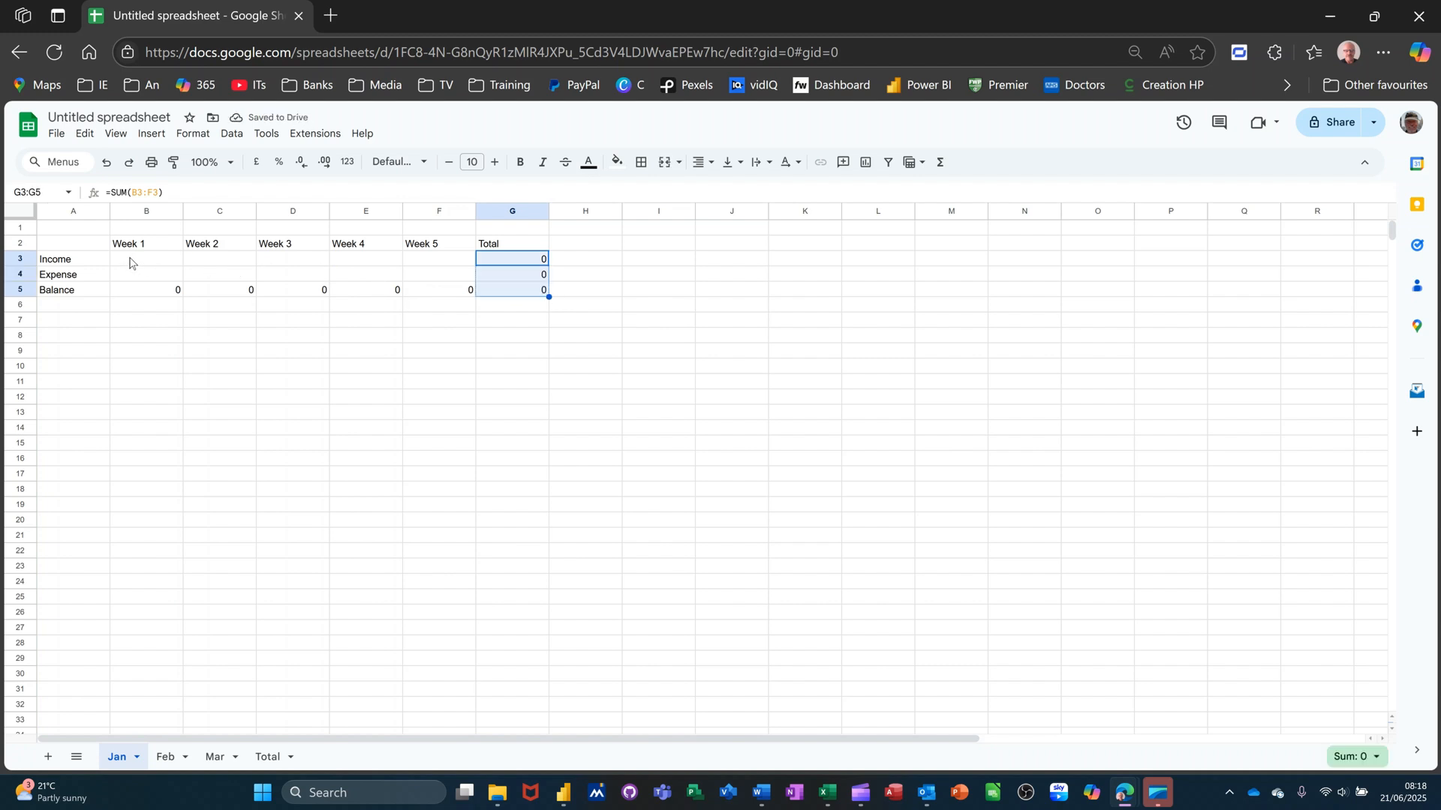
- Format B3:G5 as pound currency and shade the income and expense entry cells B3:F4 light orange
drag(130, 261, 494, 294)
click(256, 162)
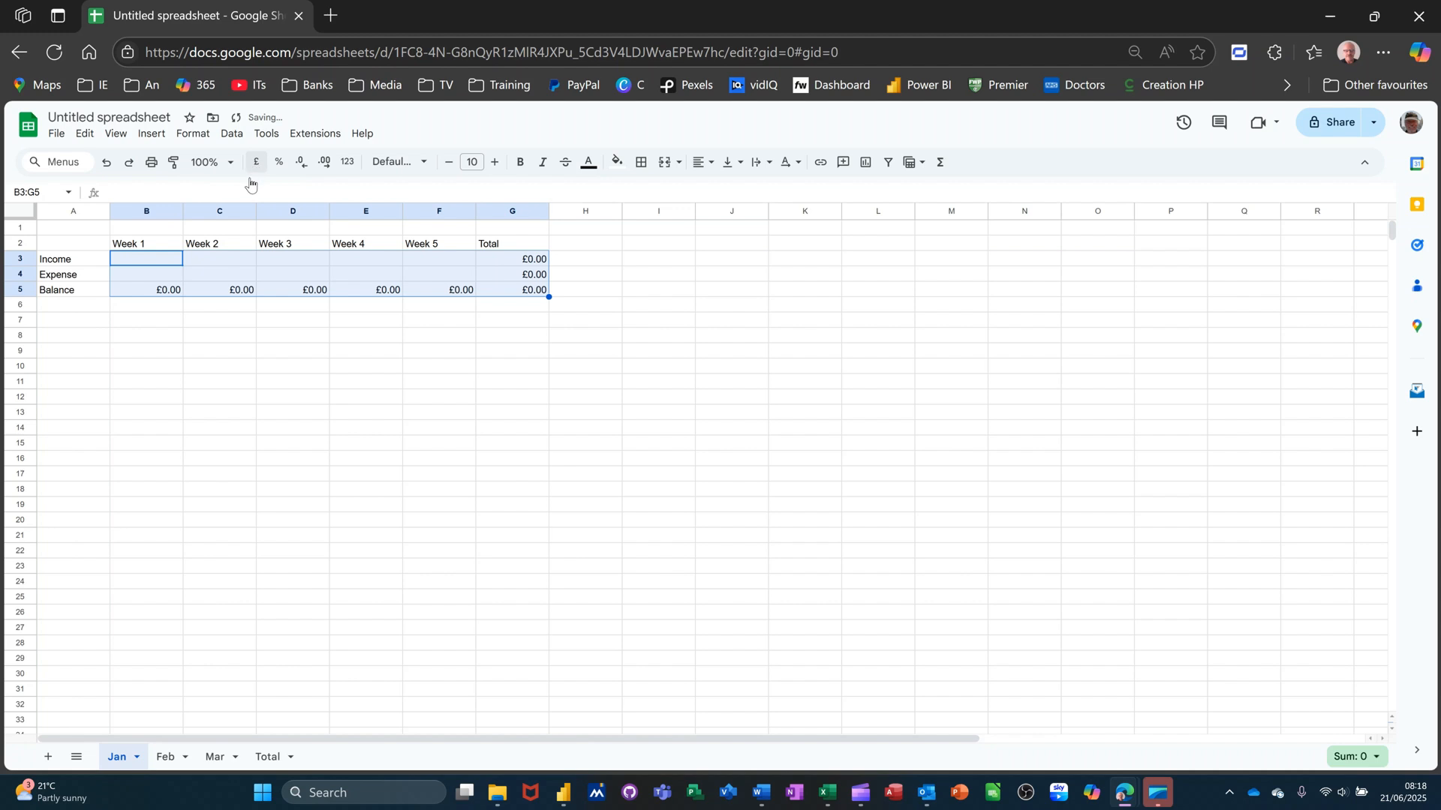
click(130, 263)
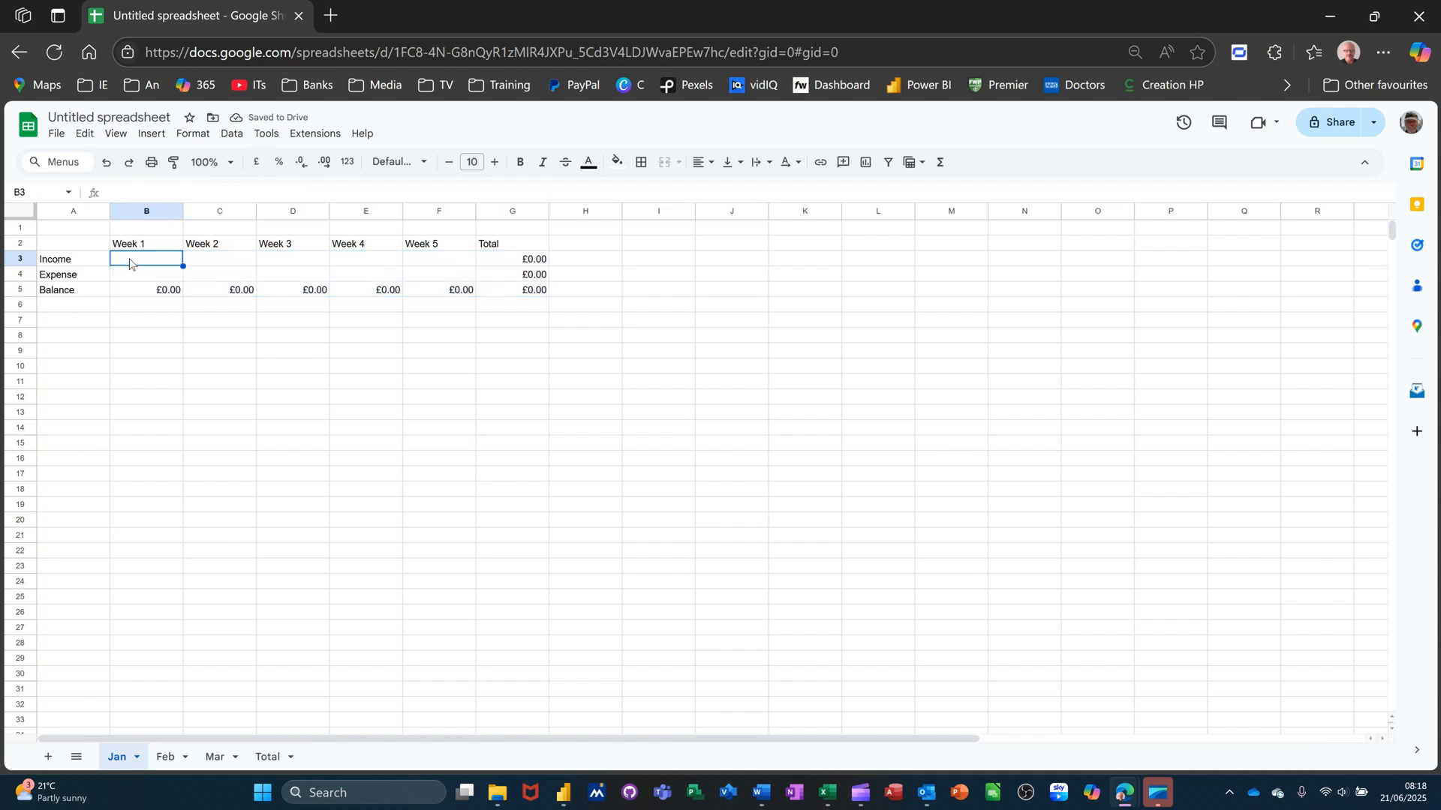
drag(130, 262, 455, 278)
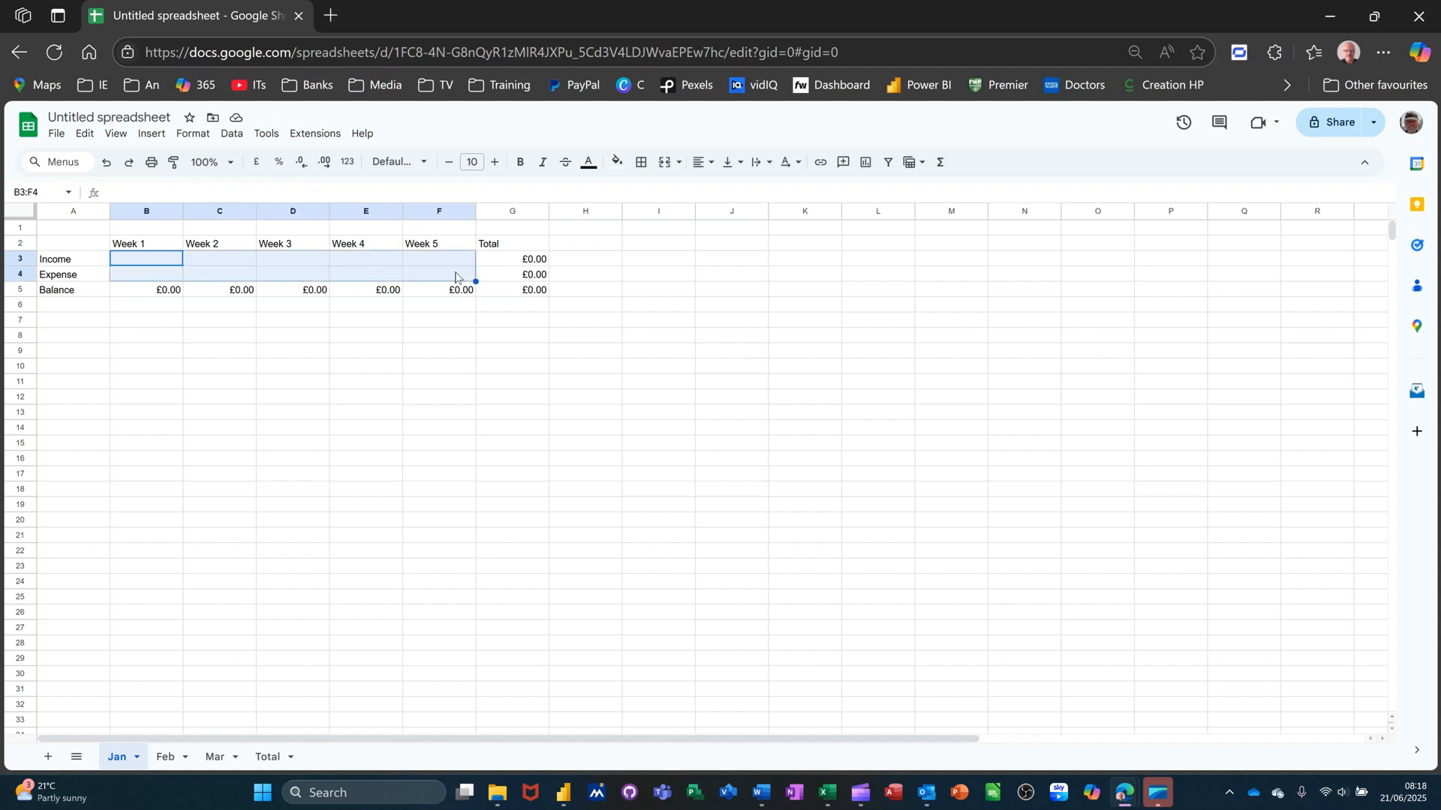
click(619, 164)
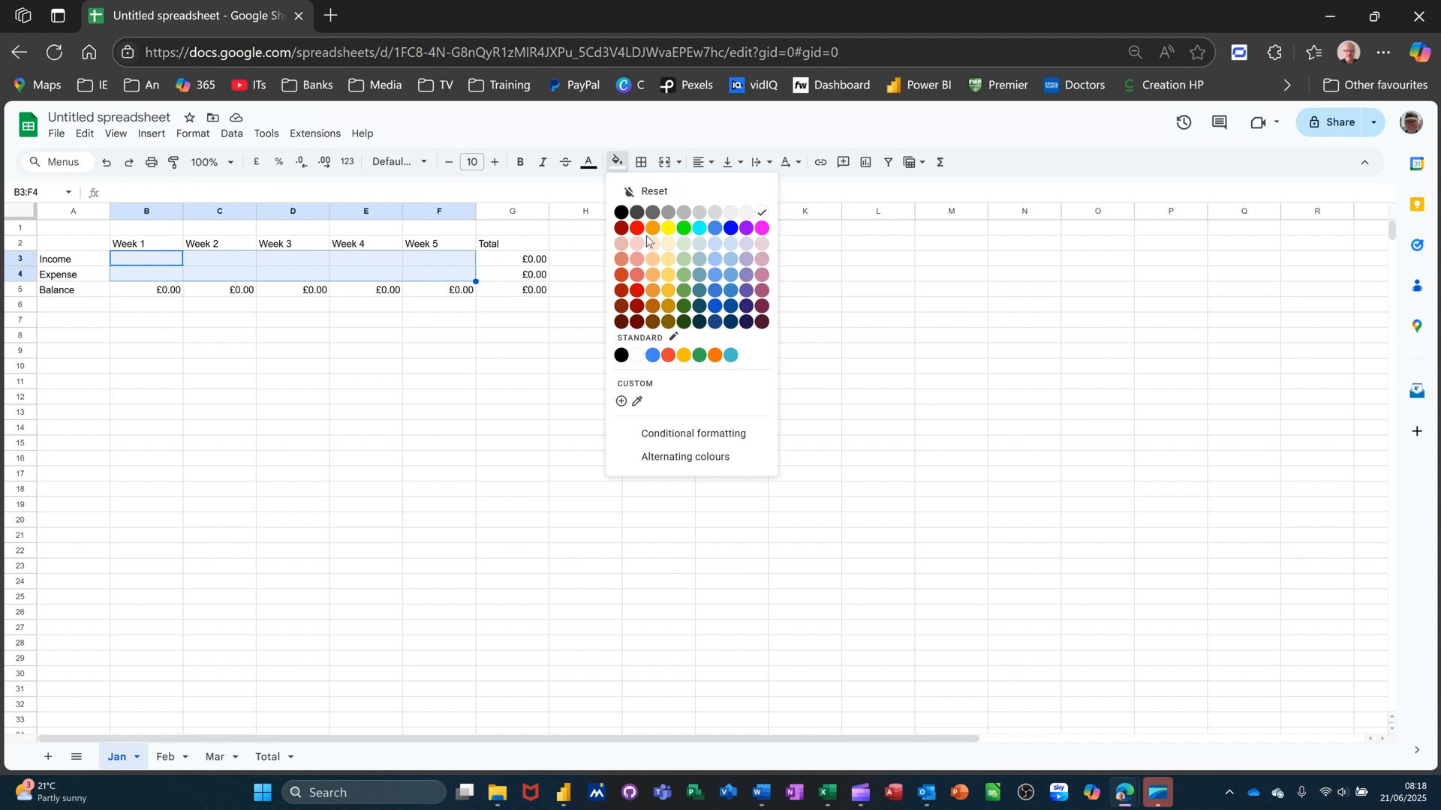
click(653, 273)
- Apply borders to all sides of every cell in the table range A2:G5
drag(72, 243, 487, 300)
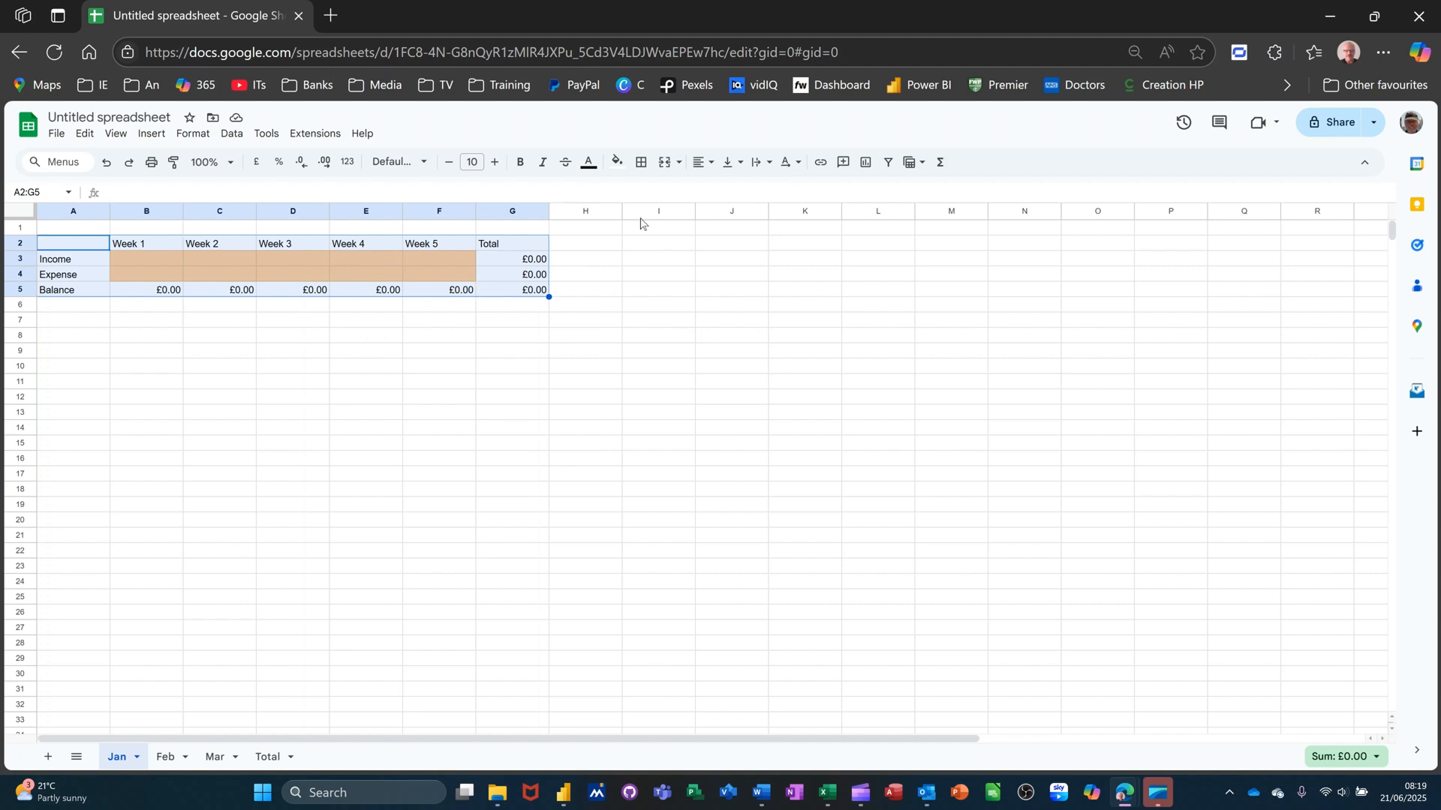
click(644, 164)
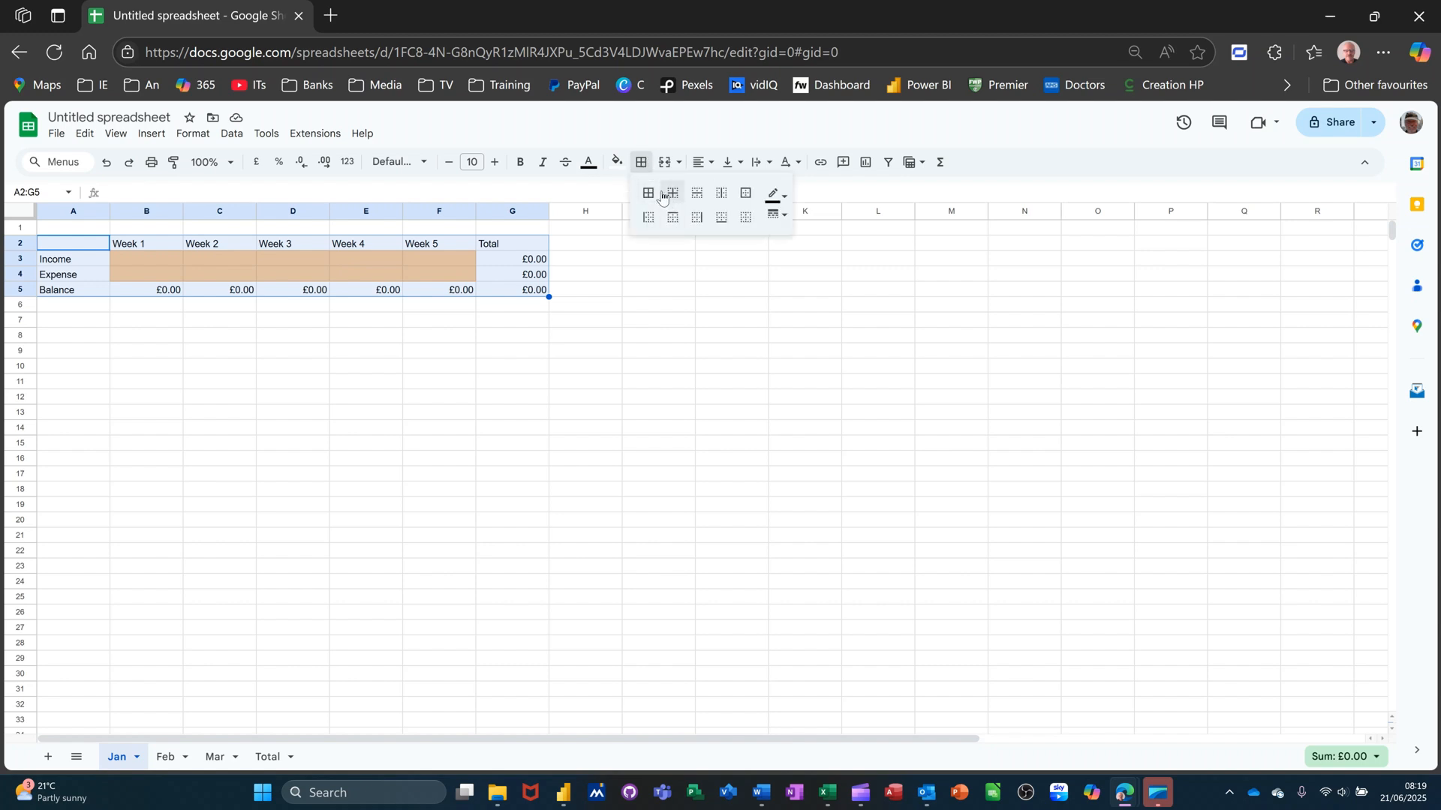
click(648, 194)
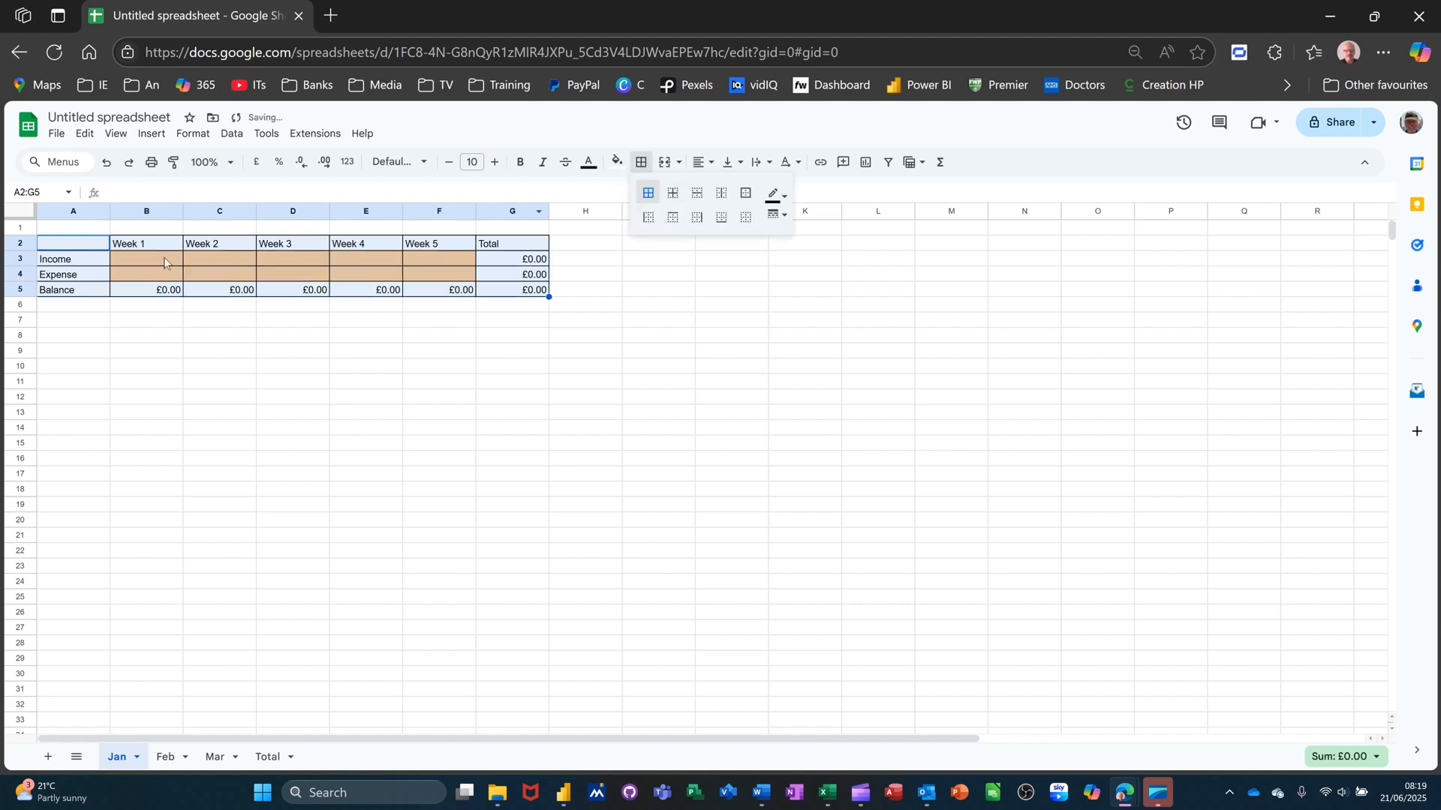
- Enter the title Sales and Marketing in A1 above the table
click(78, 231)
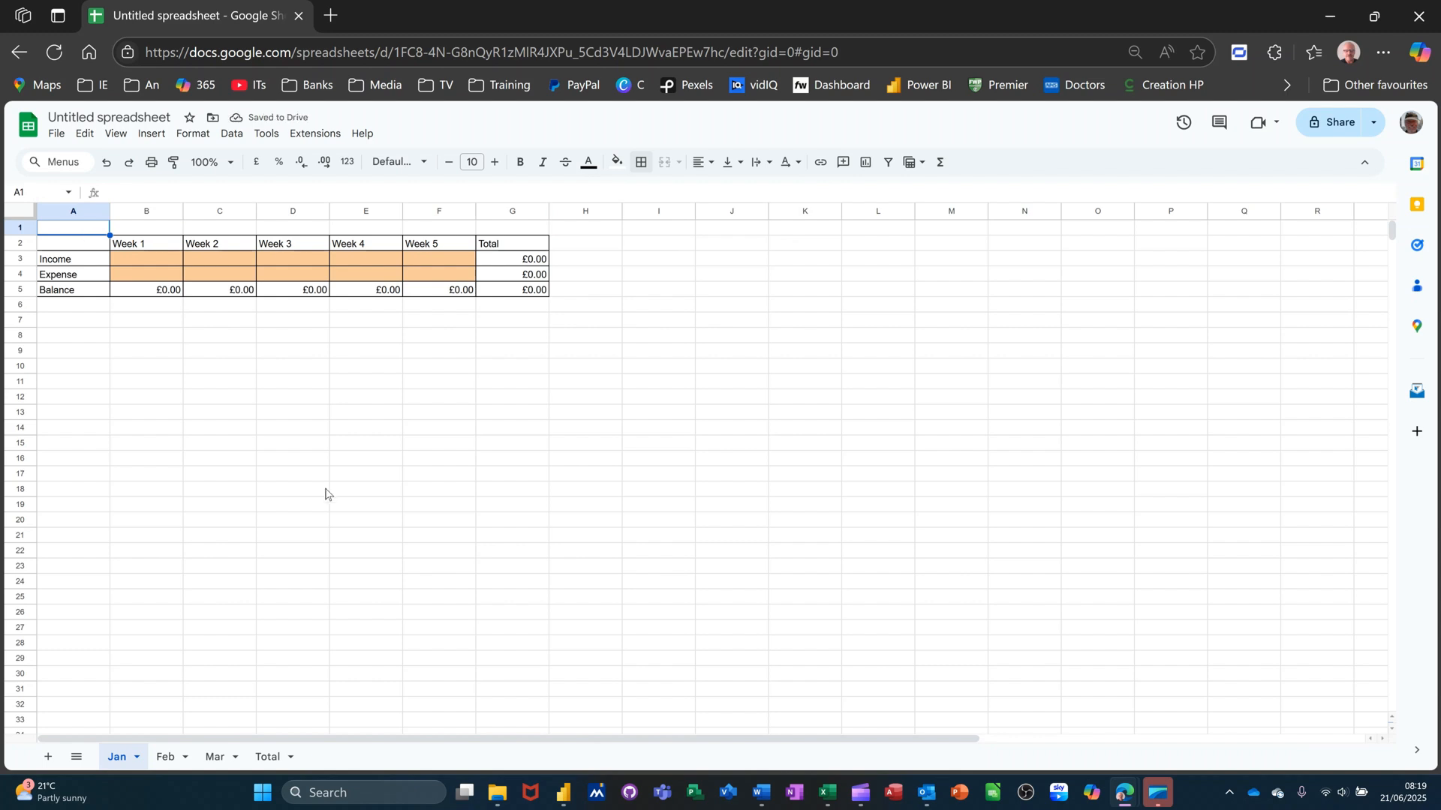
text(Sales and M)
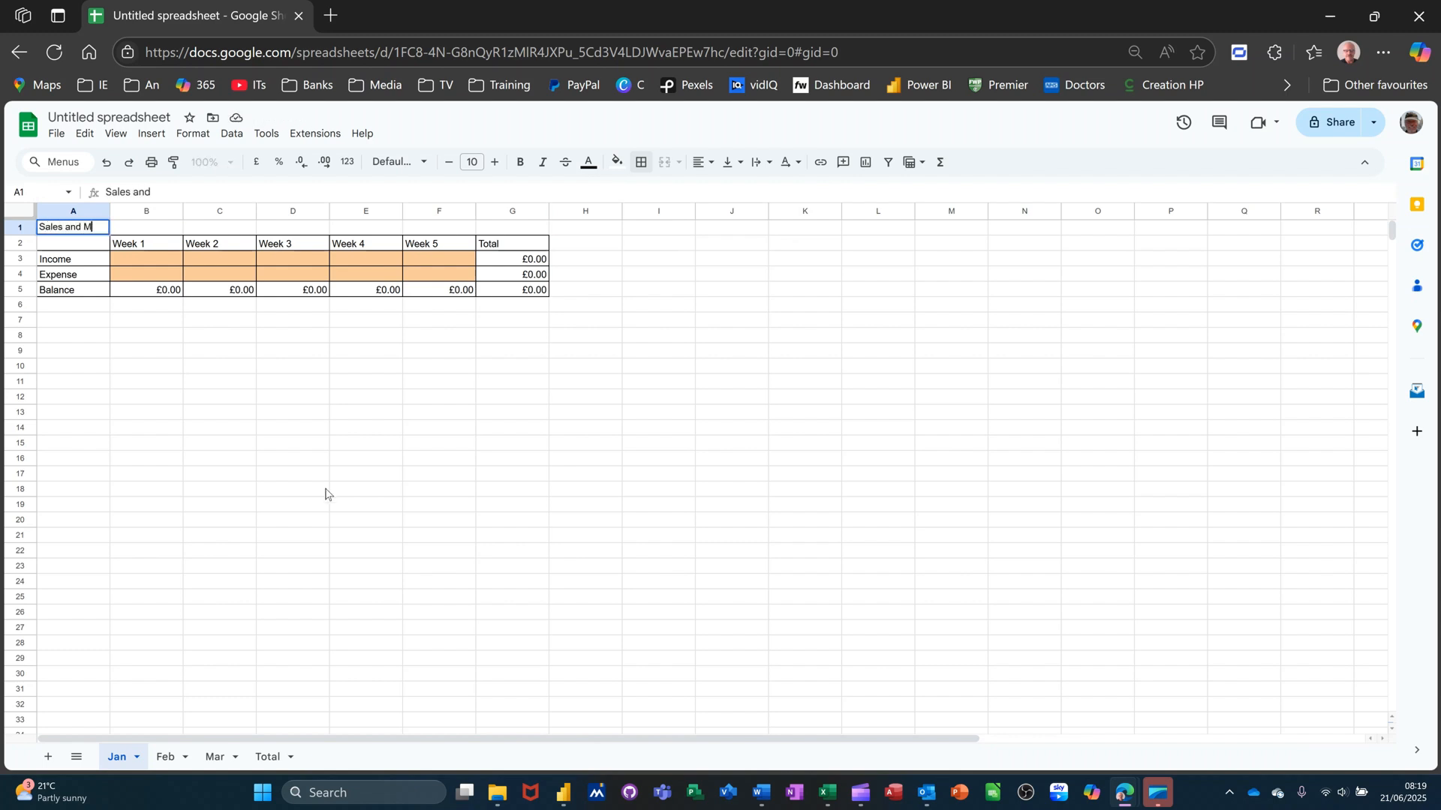
text(arketing)
click(318, 322)
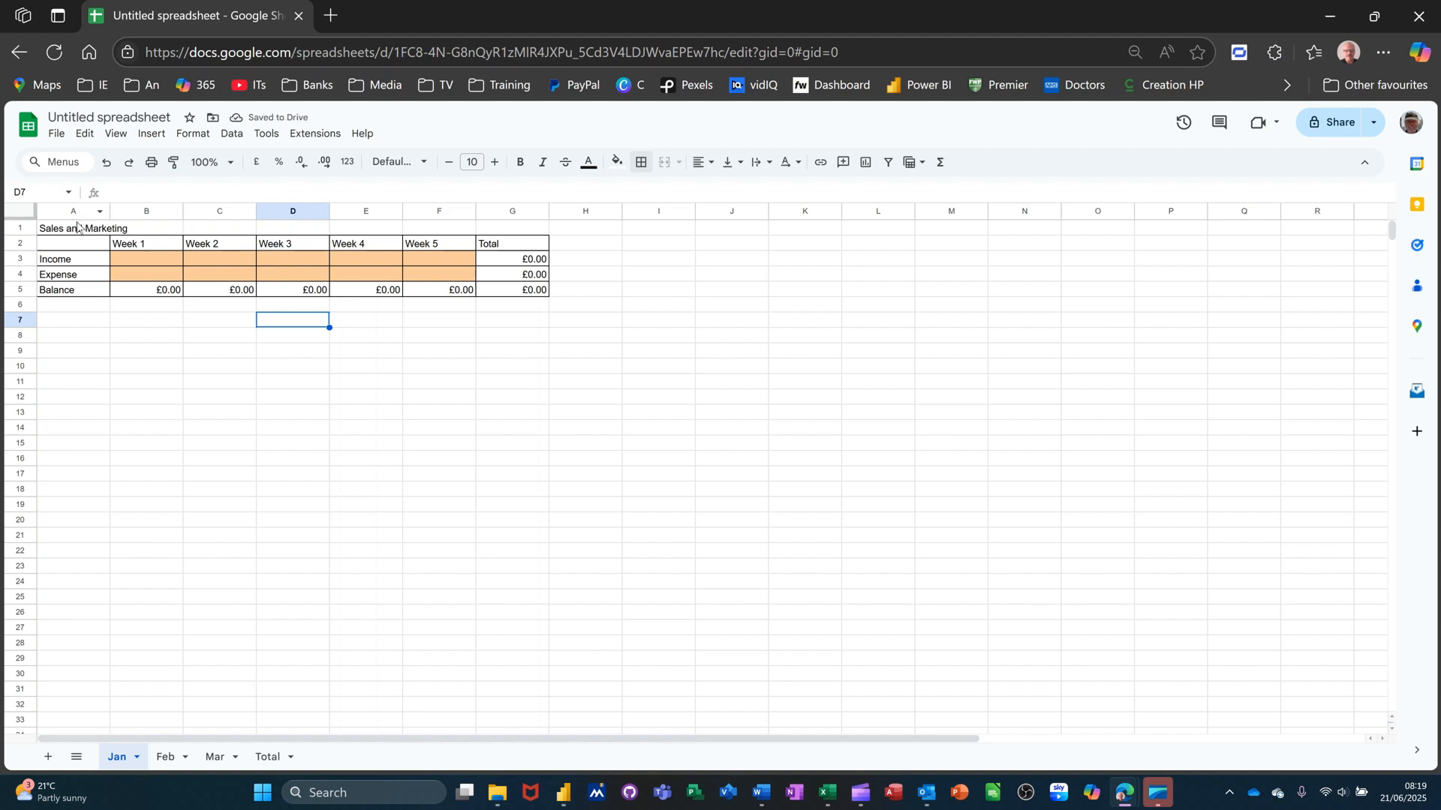
- Merge A1:G1 on the Jan sheet and centre the Sales and Marketing title across the table
drag(62, 230, 376, 229)
drag(494, 218, 517, 218)
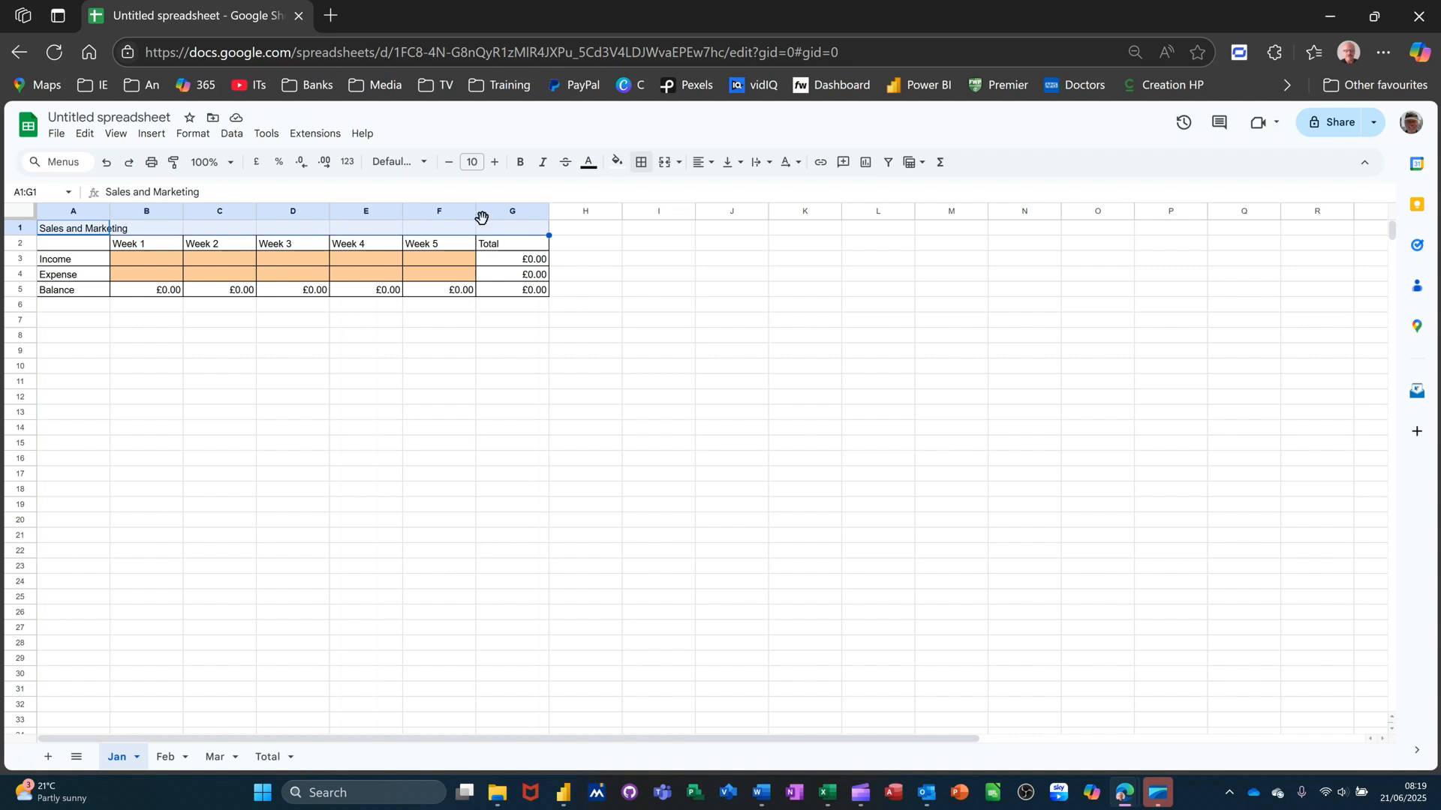
click(665, 166)
click(703, 162)
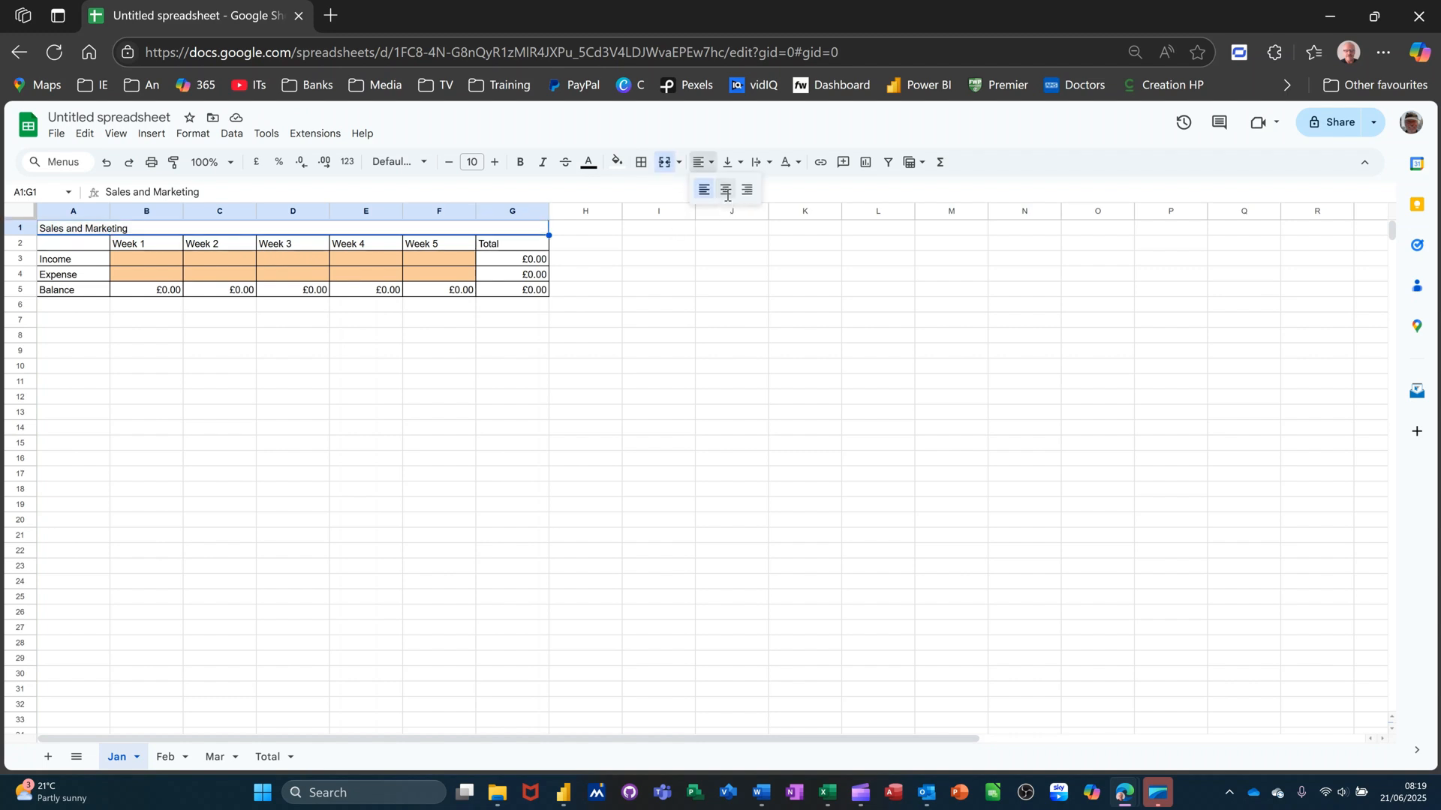
click(725, 190)
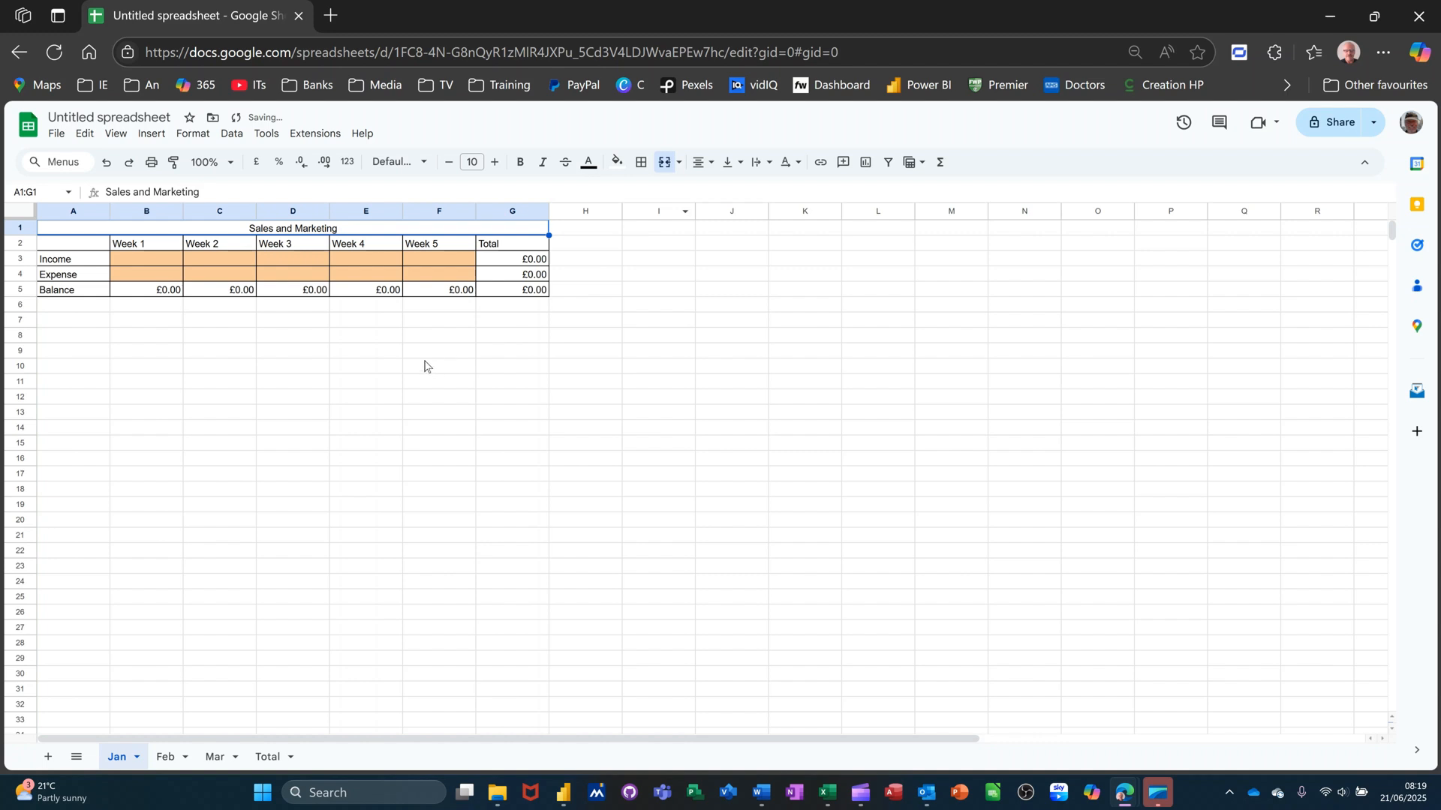
click(321, 259)
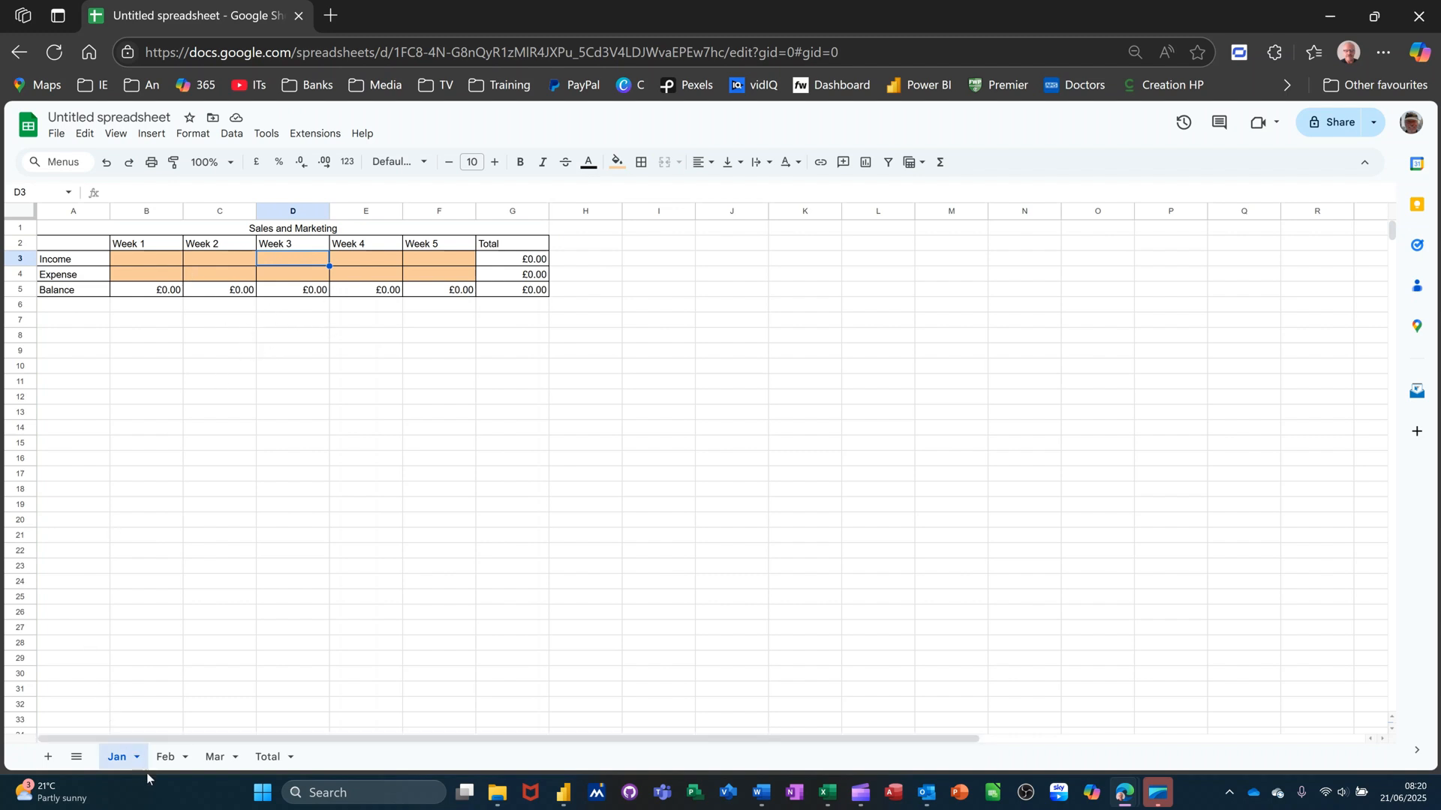
- Link A1 of the Feb sheet to the Jan title with =Jan!A1 and fill the formula across A1:G5
click(165, 759)
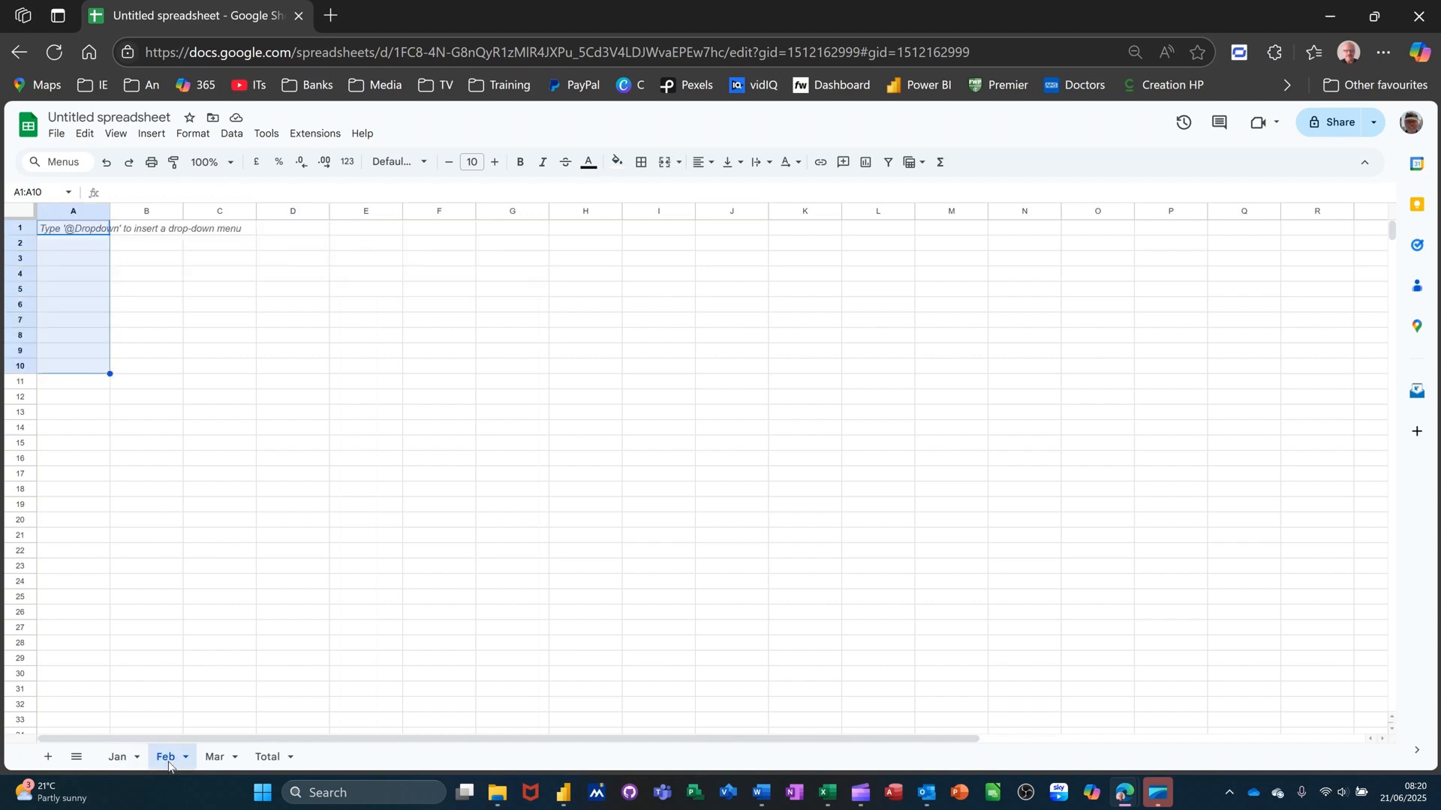
click(69, 236)
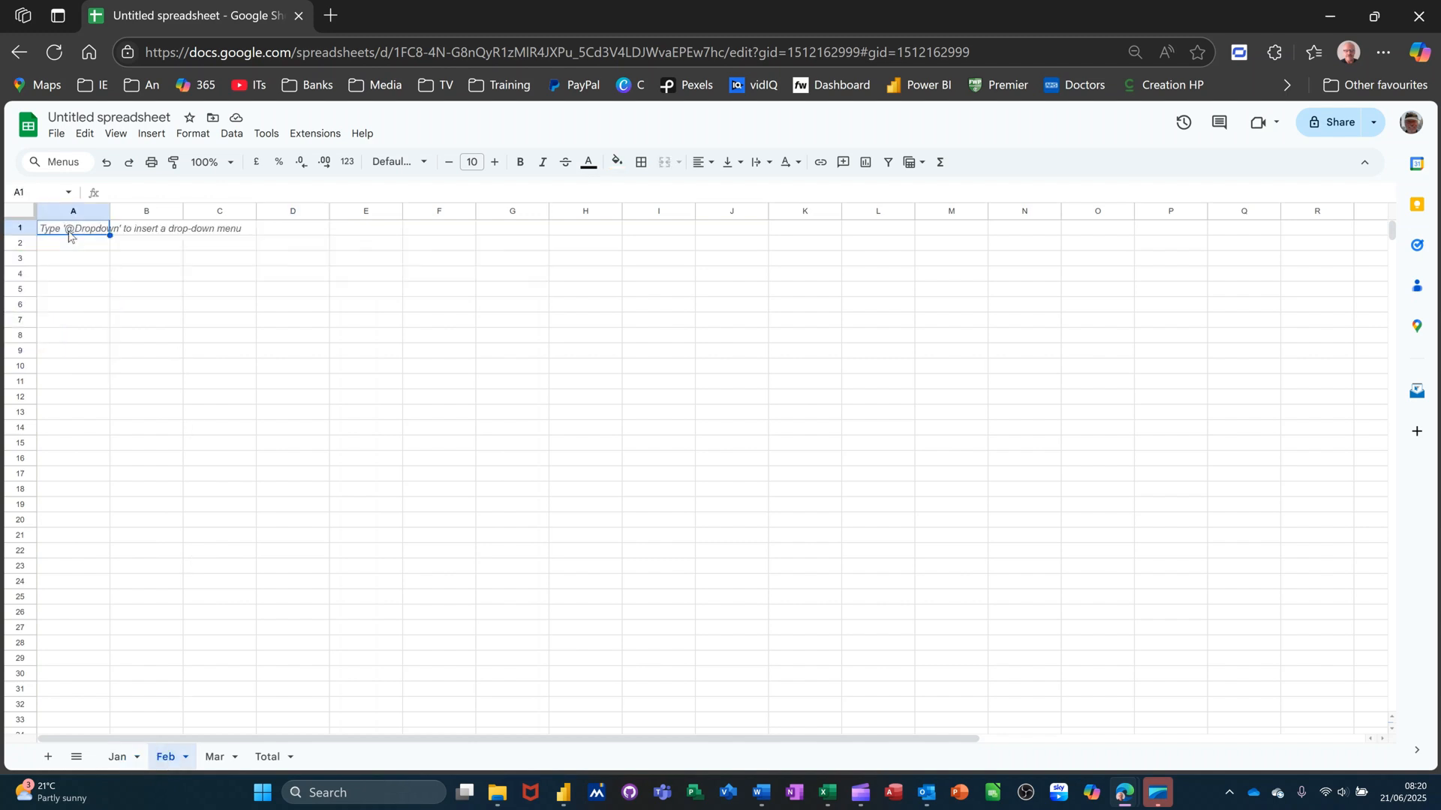
text(=)
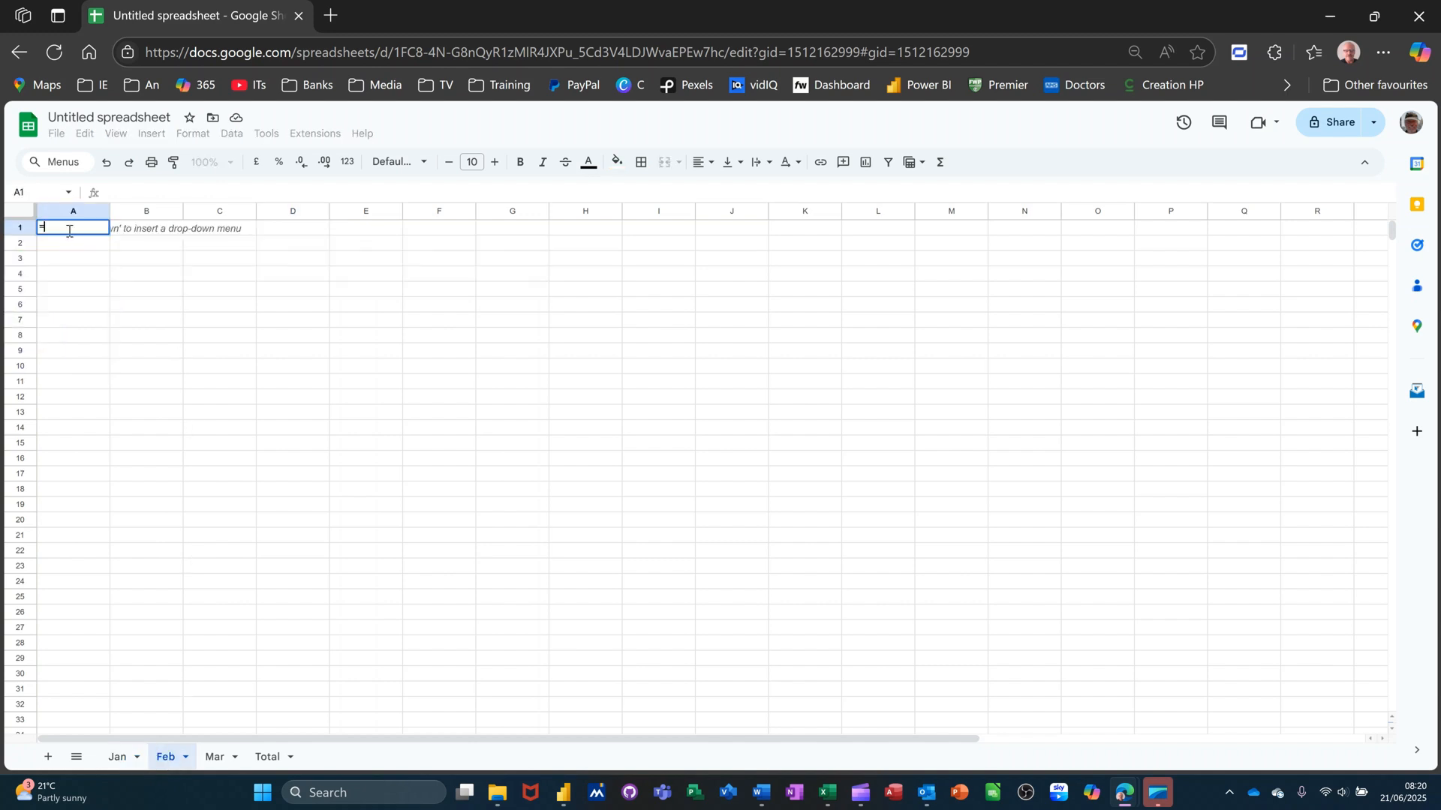
click(118, 757)
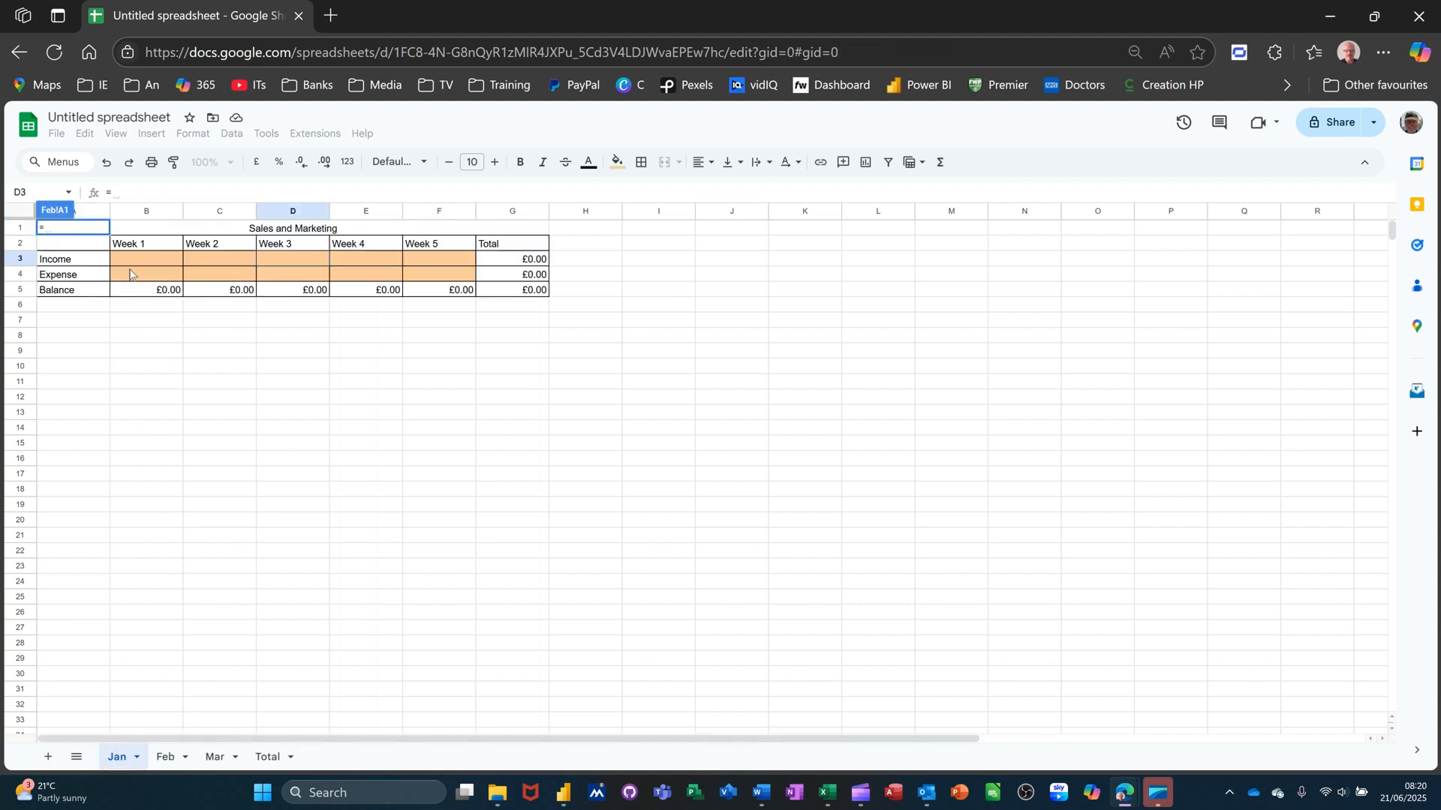
click(231, 232)
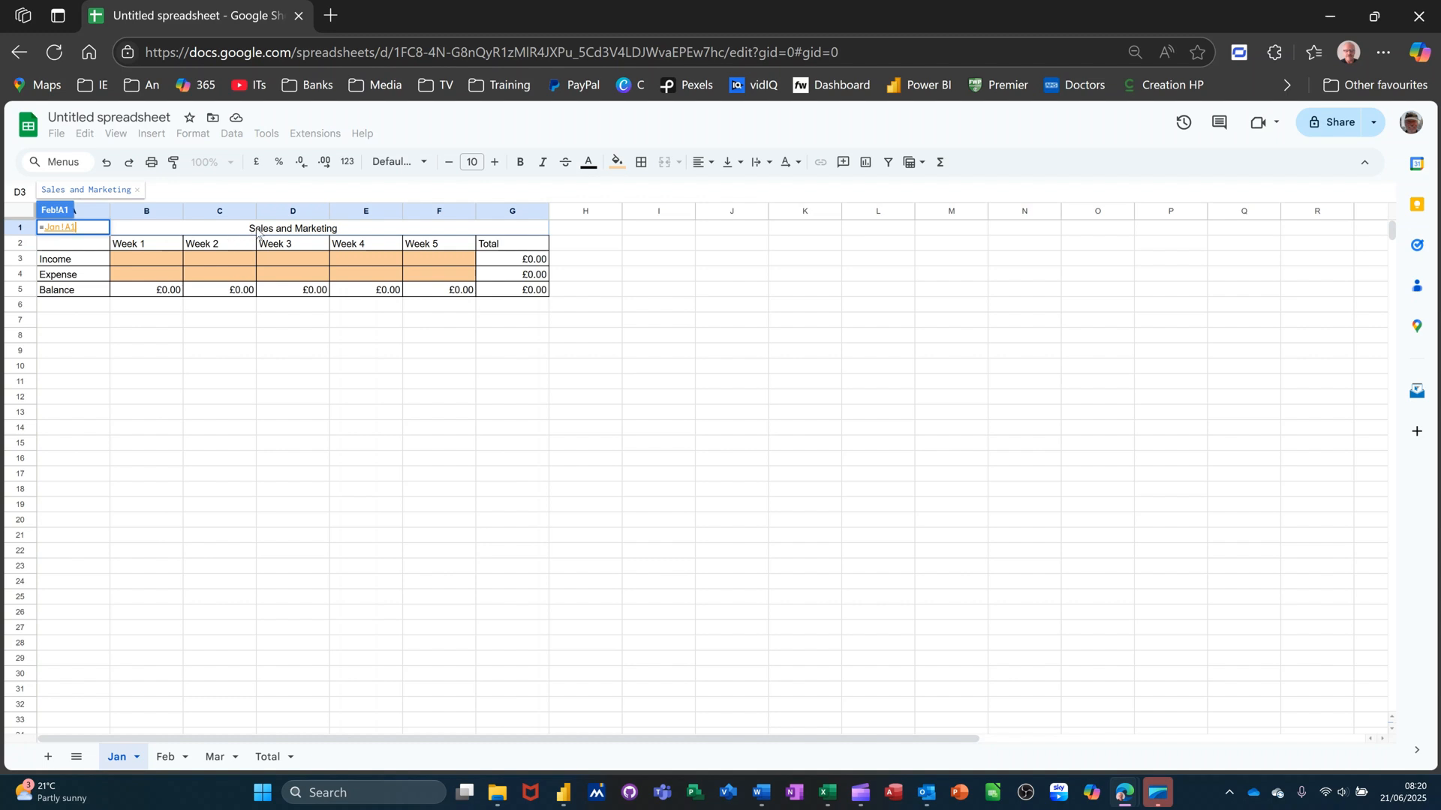
key(Return)
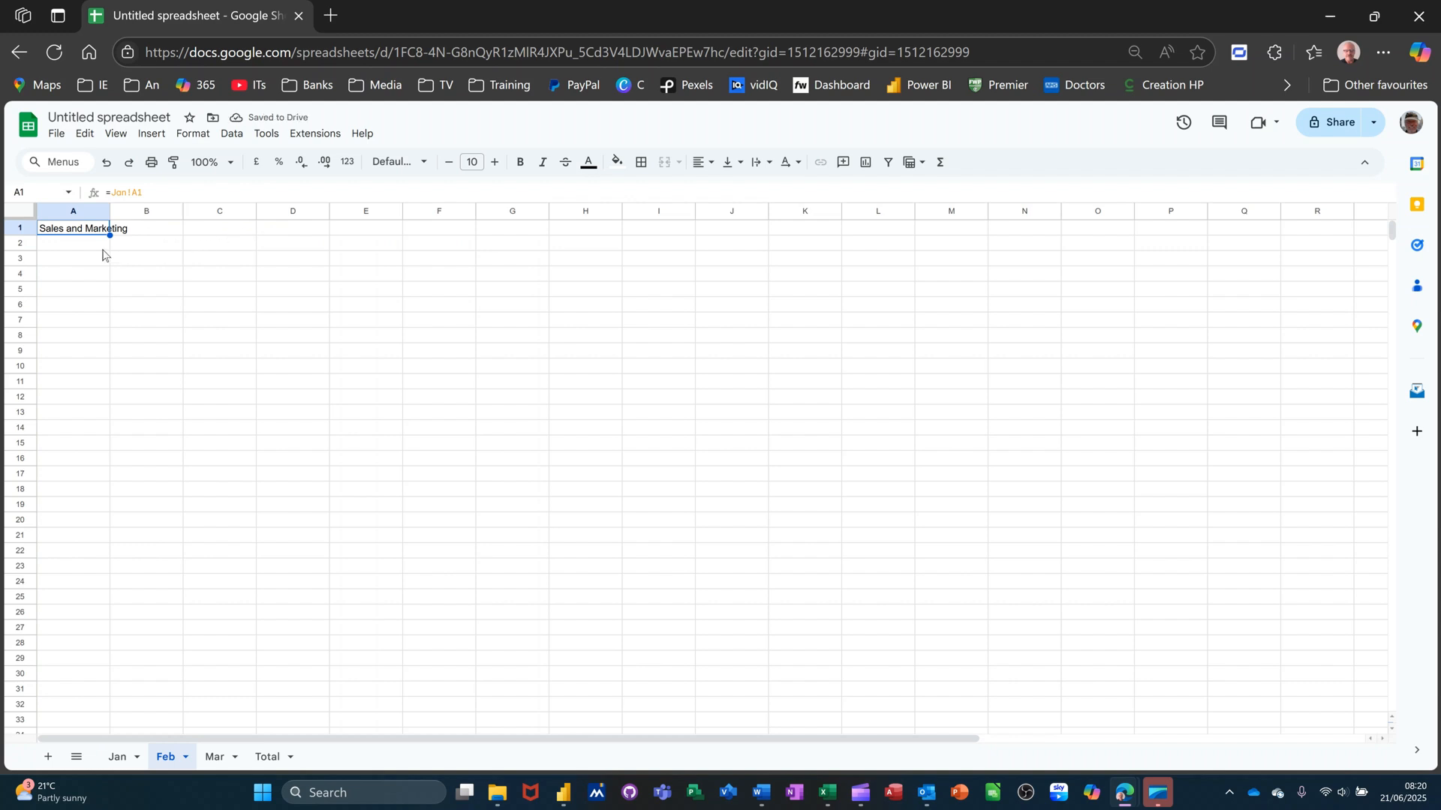
drag(110, 238, 434, 307)
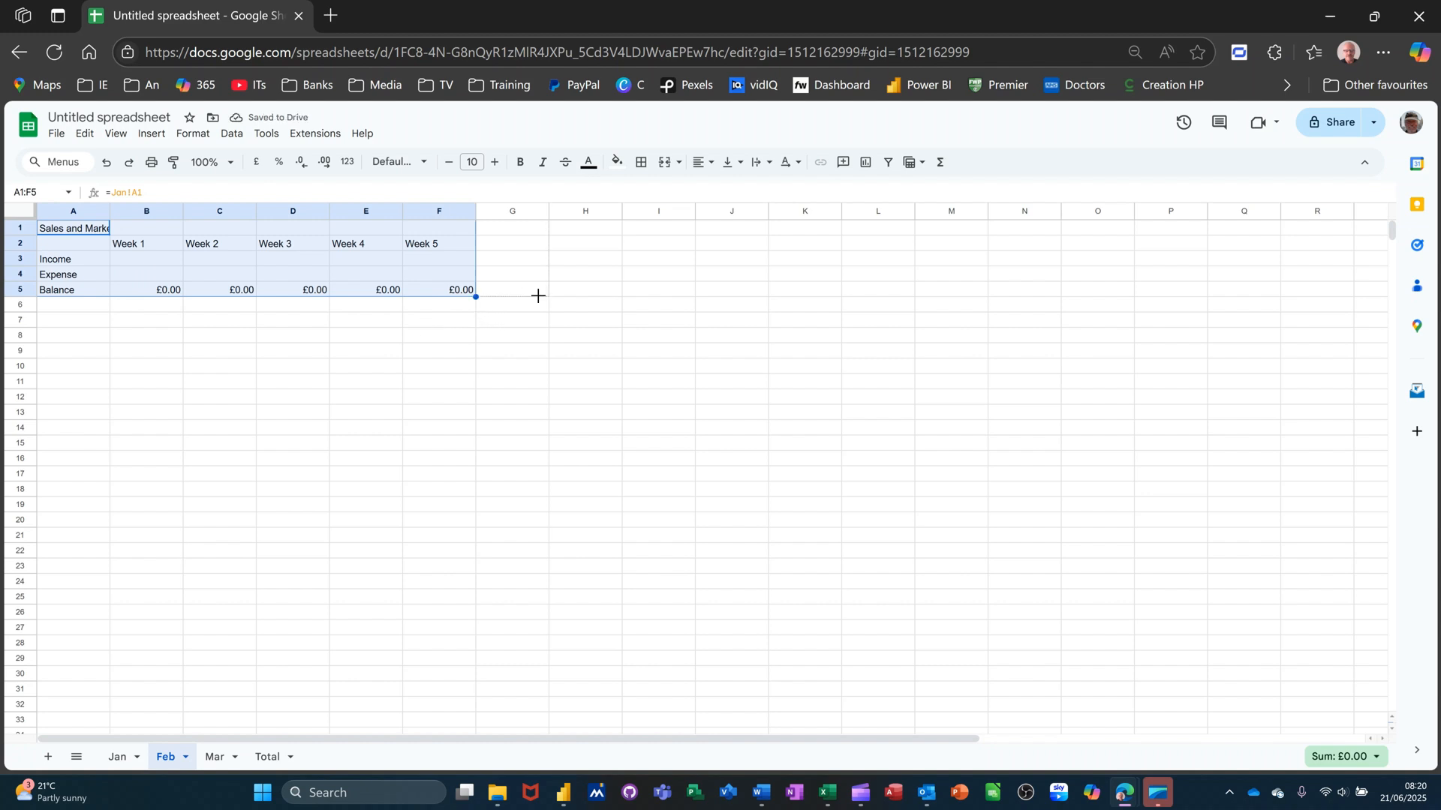
drag(538, 296, 542, 299)
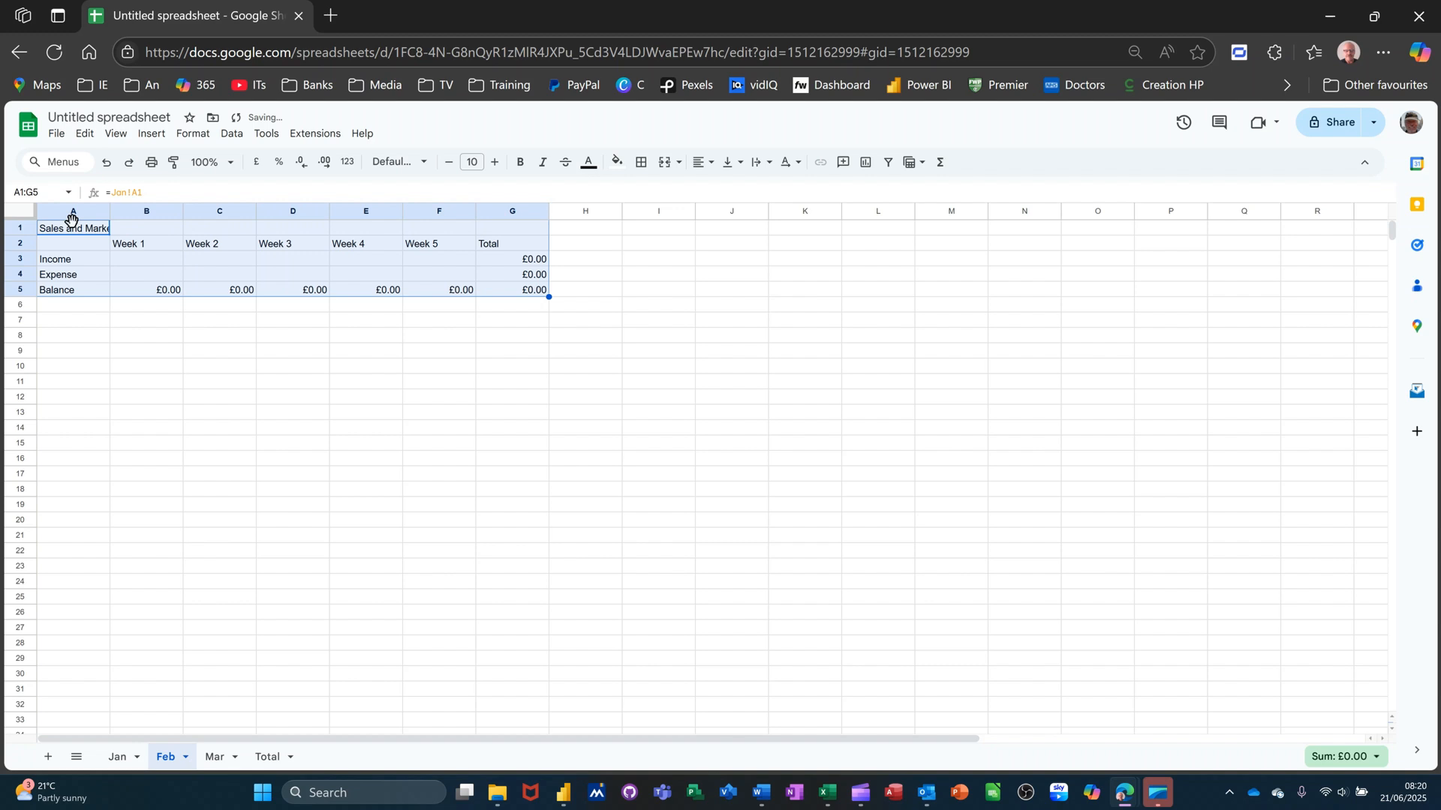
- Centre the title on the Feb sheet and merge A1:G1 horizontally
click(119, 234)
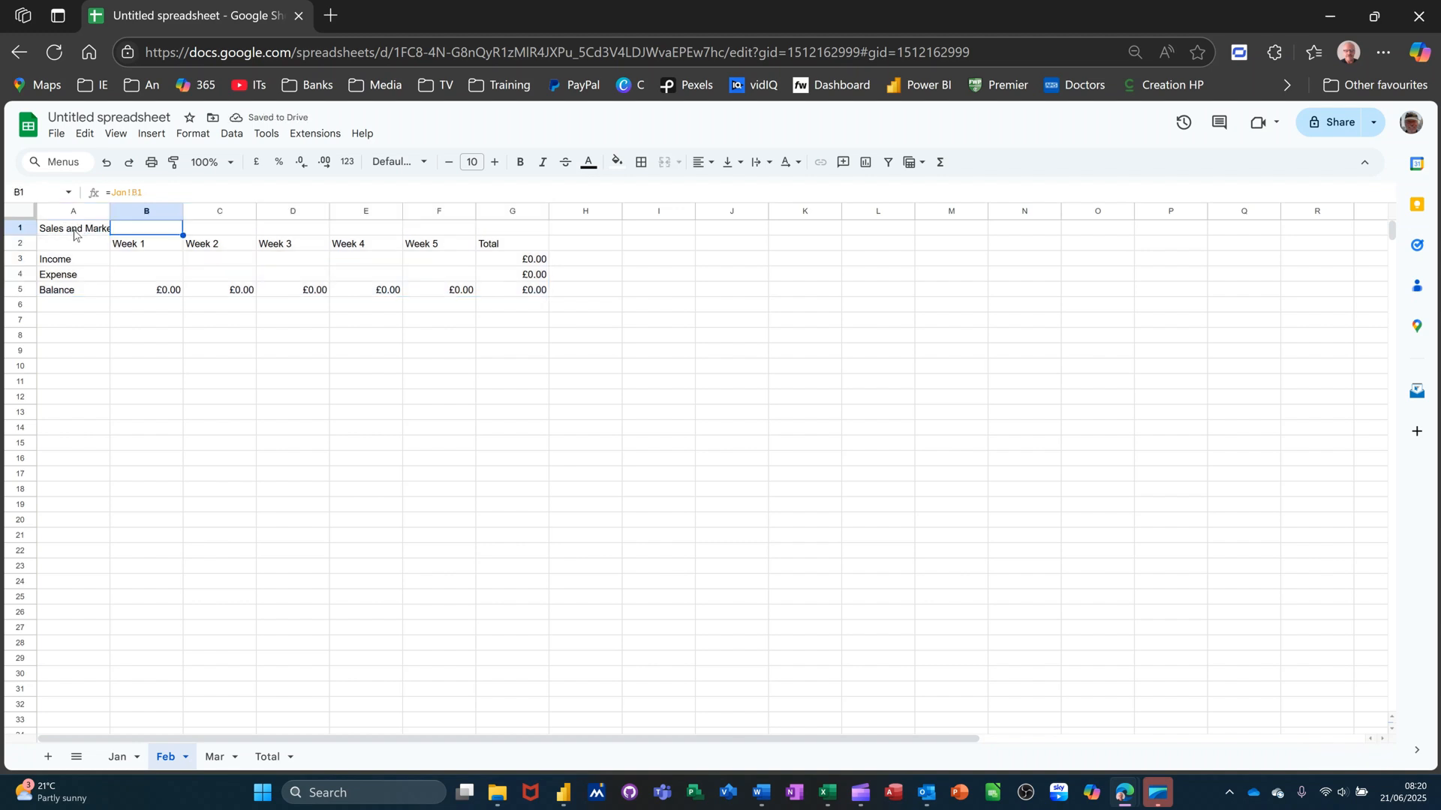
drag(74, 236, 564, 230)
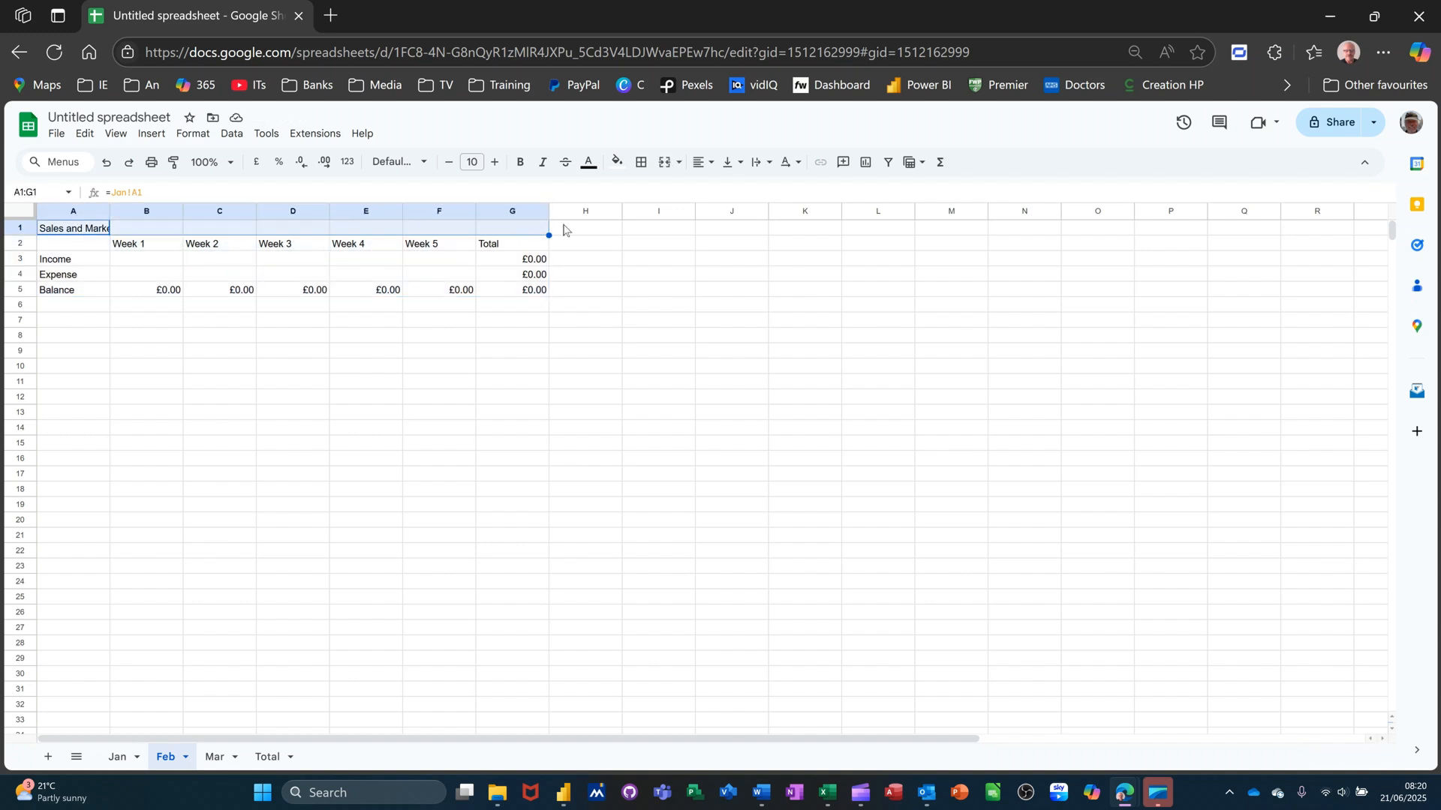
click(705, 164)
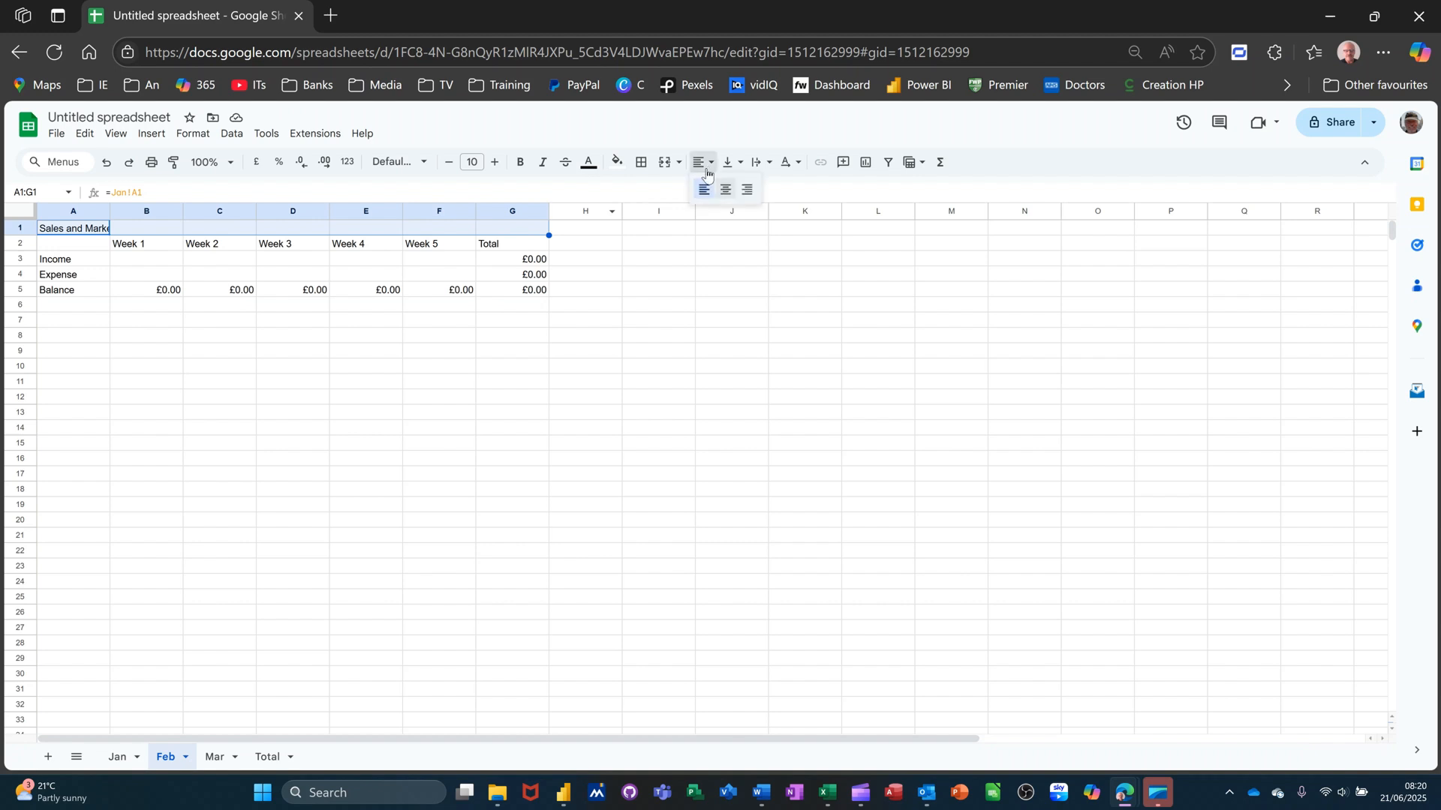
click(725, 191)
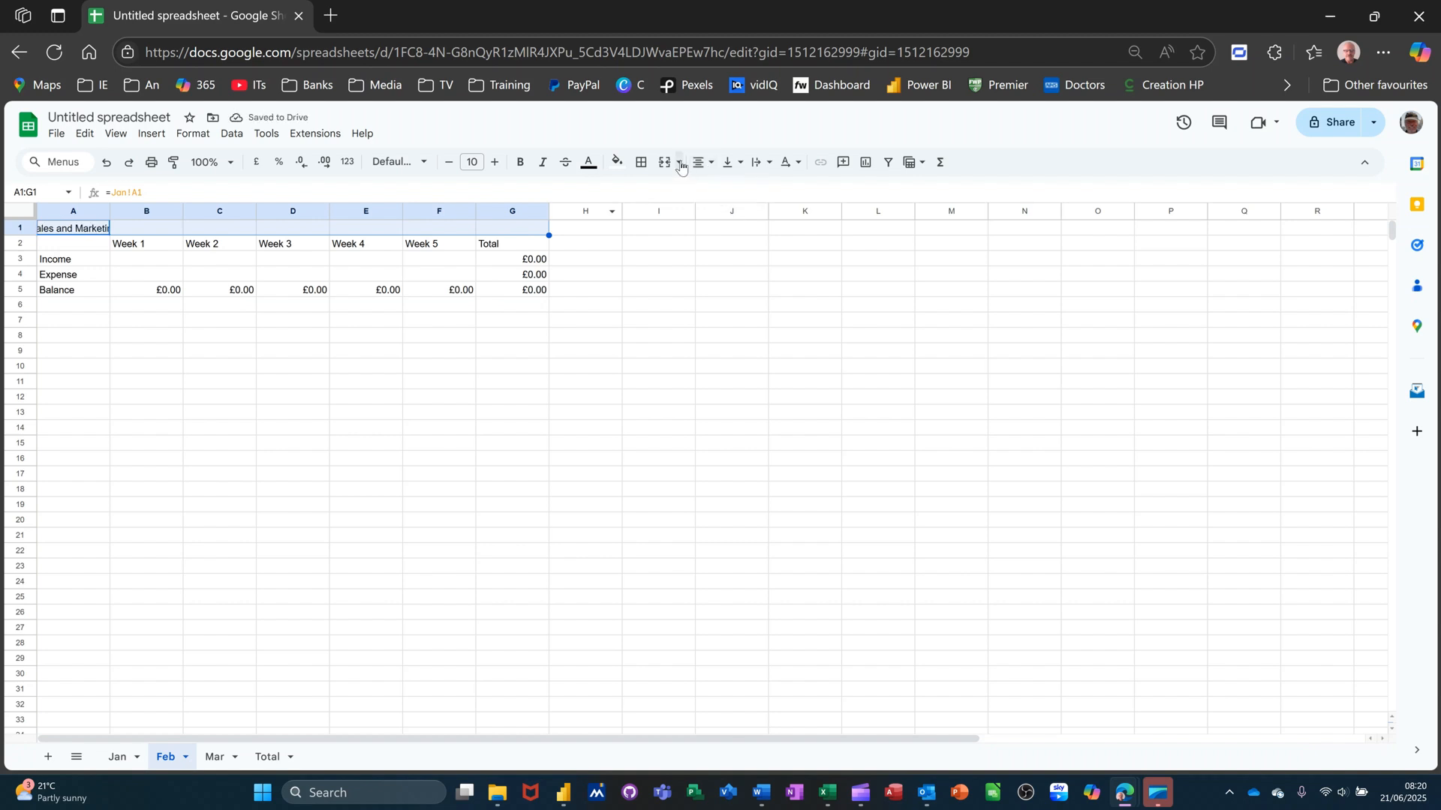
click(680, 163)
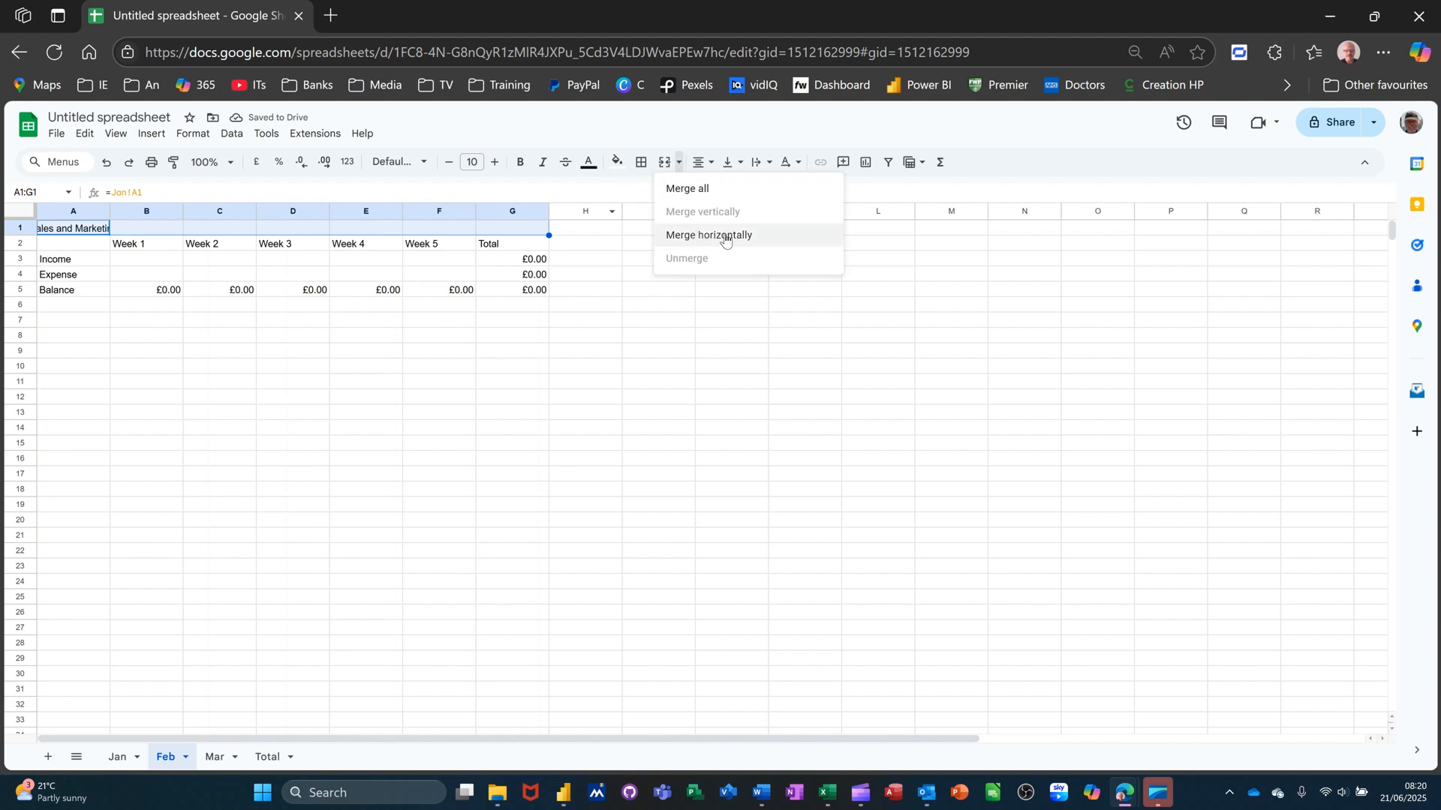
click(725, 236)
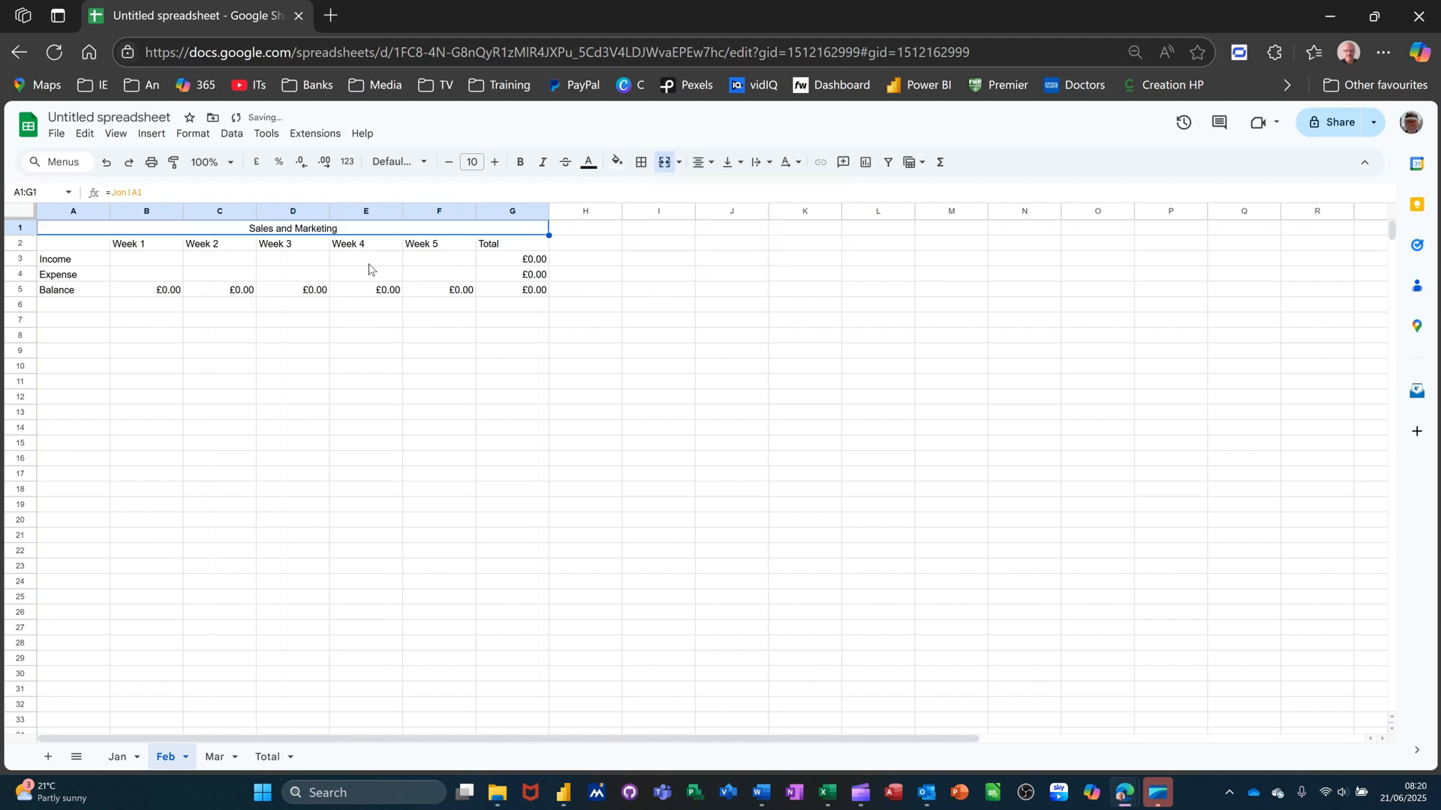
- Apply borders to all sides of every cell in A1:G5 on the Feb sheet
drag(241, 233, 240, 292)
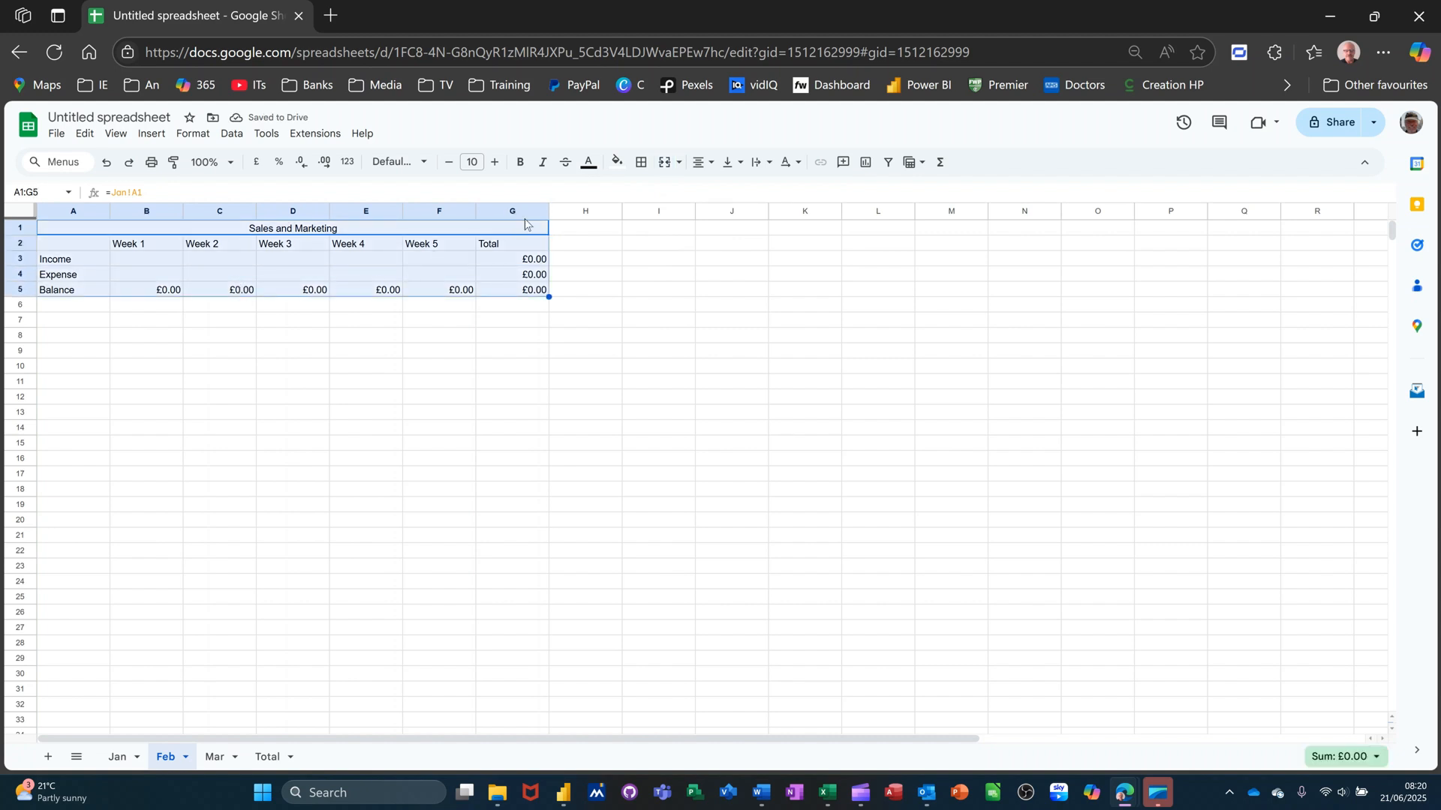
click(644, 163)
click(650, 197)
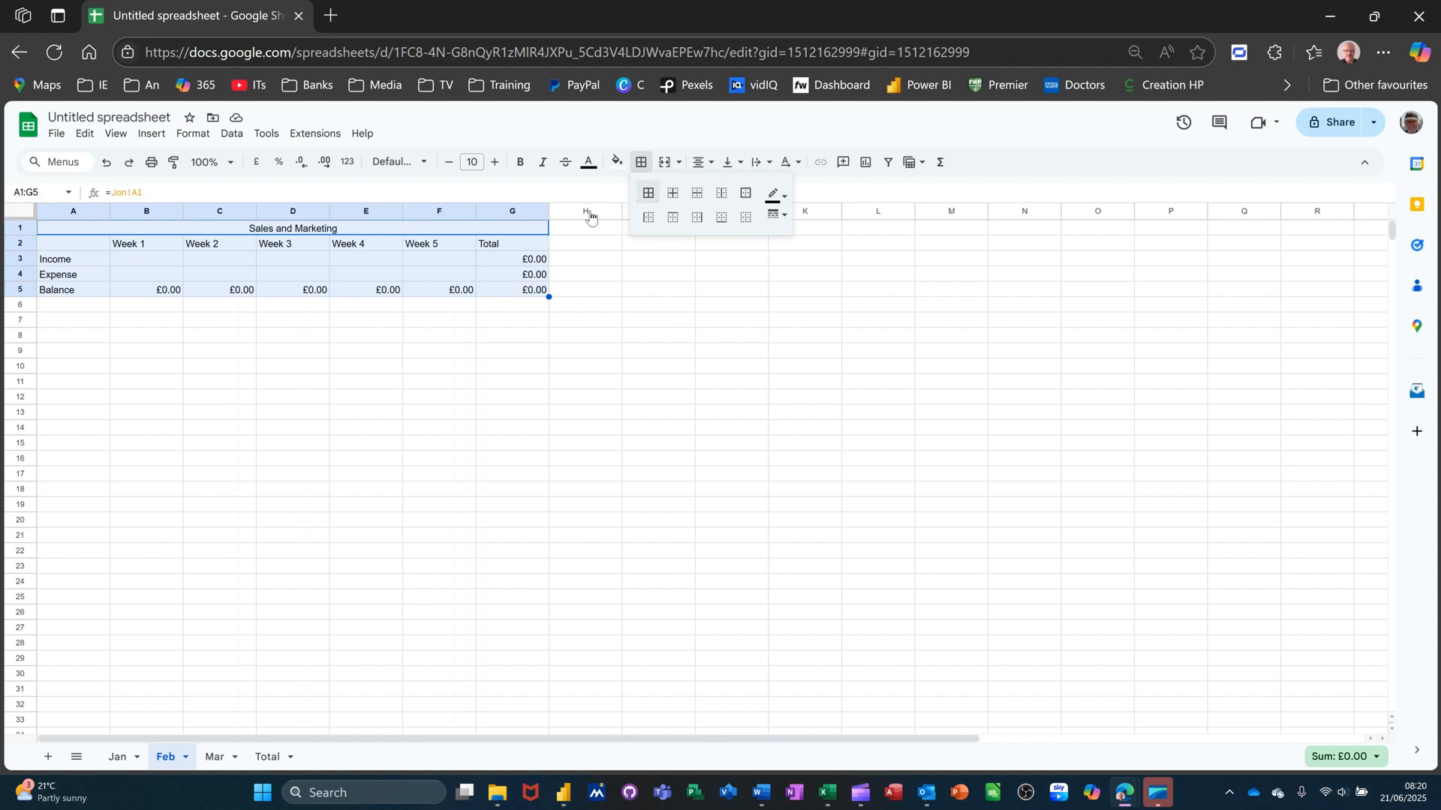
click(152, 264)
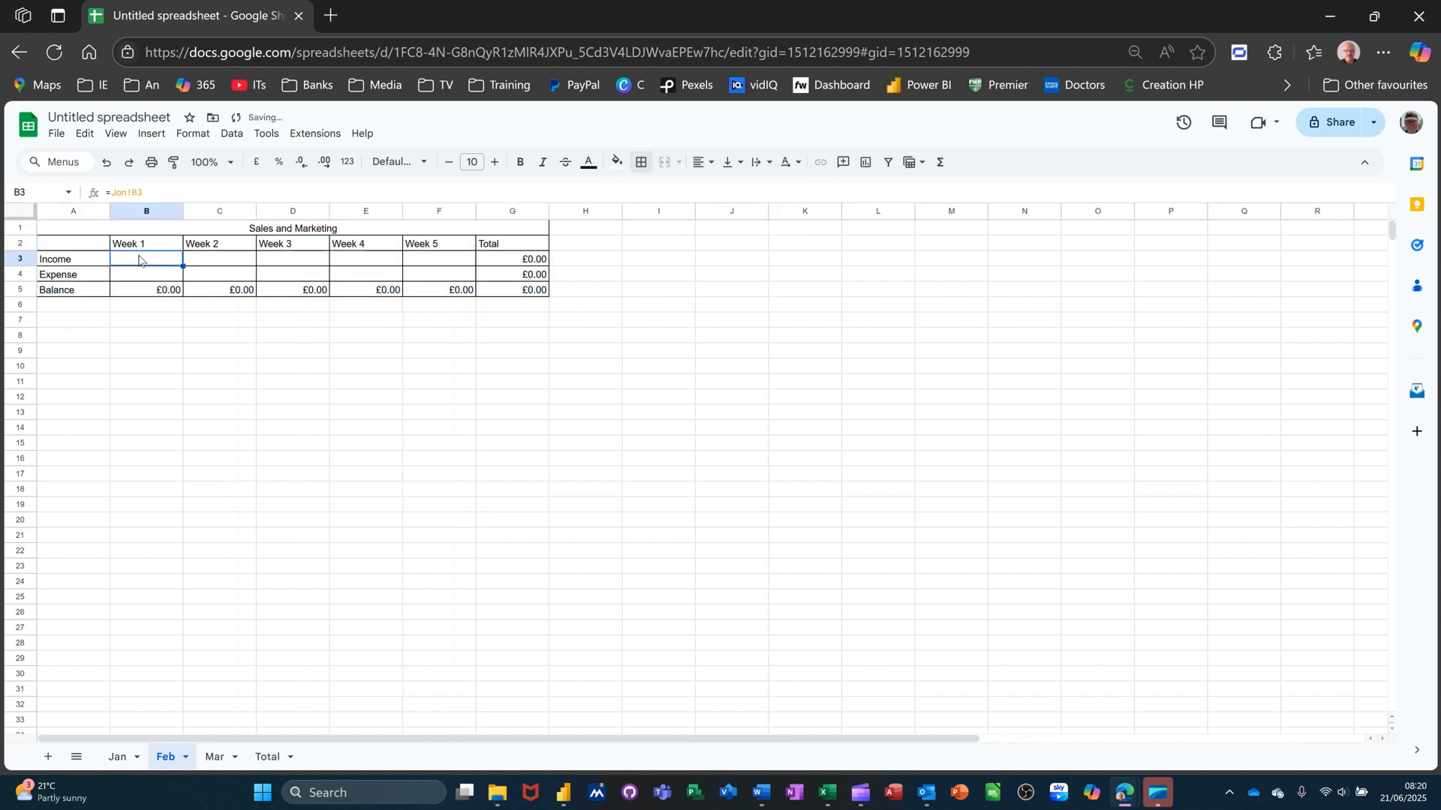
- Shade the Feb income and expense entry cells B3:F4 with a very light orange fill
drag(144, 262, 420, 276)
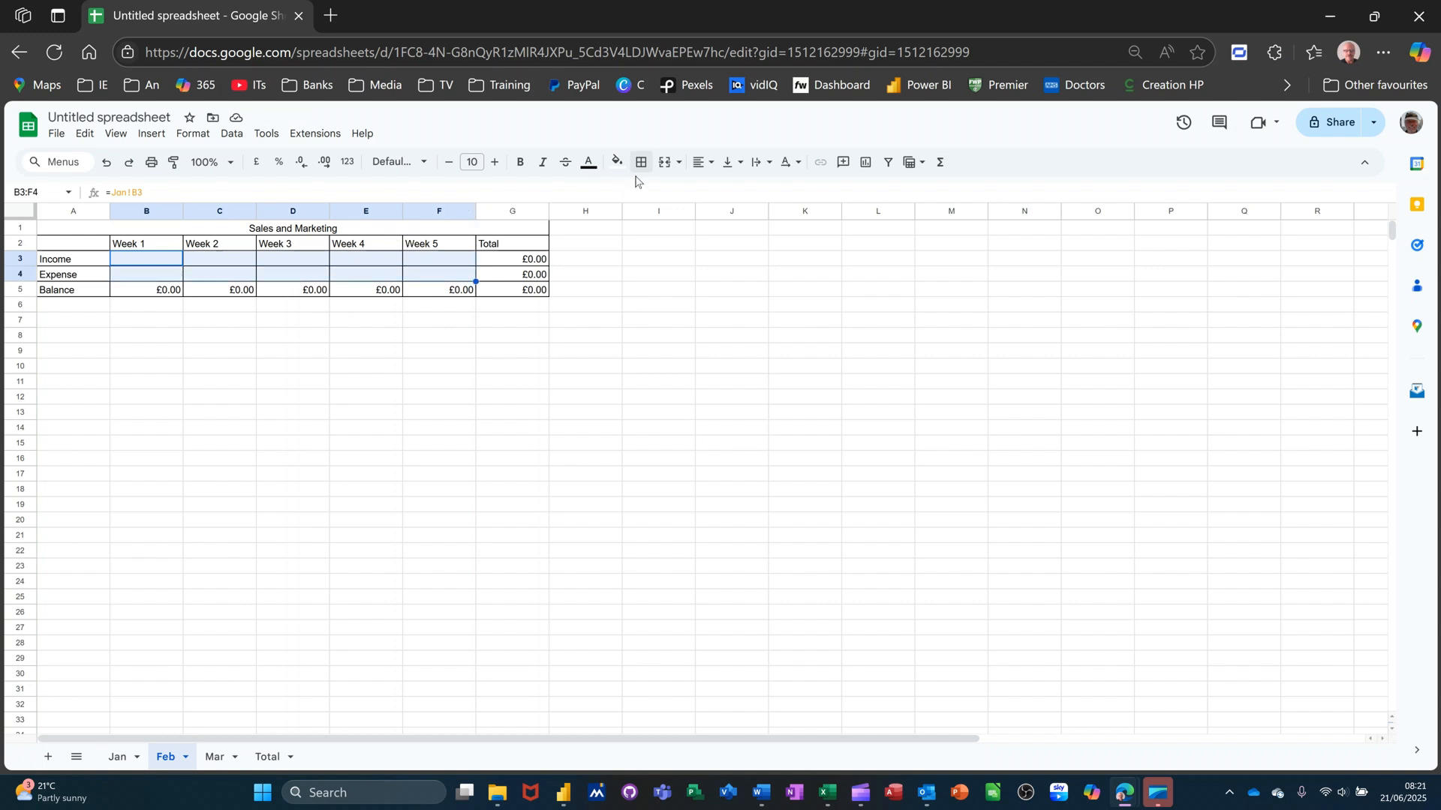
click(617, 163)
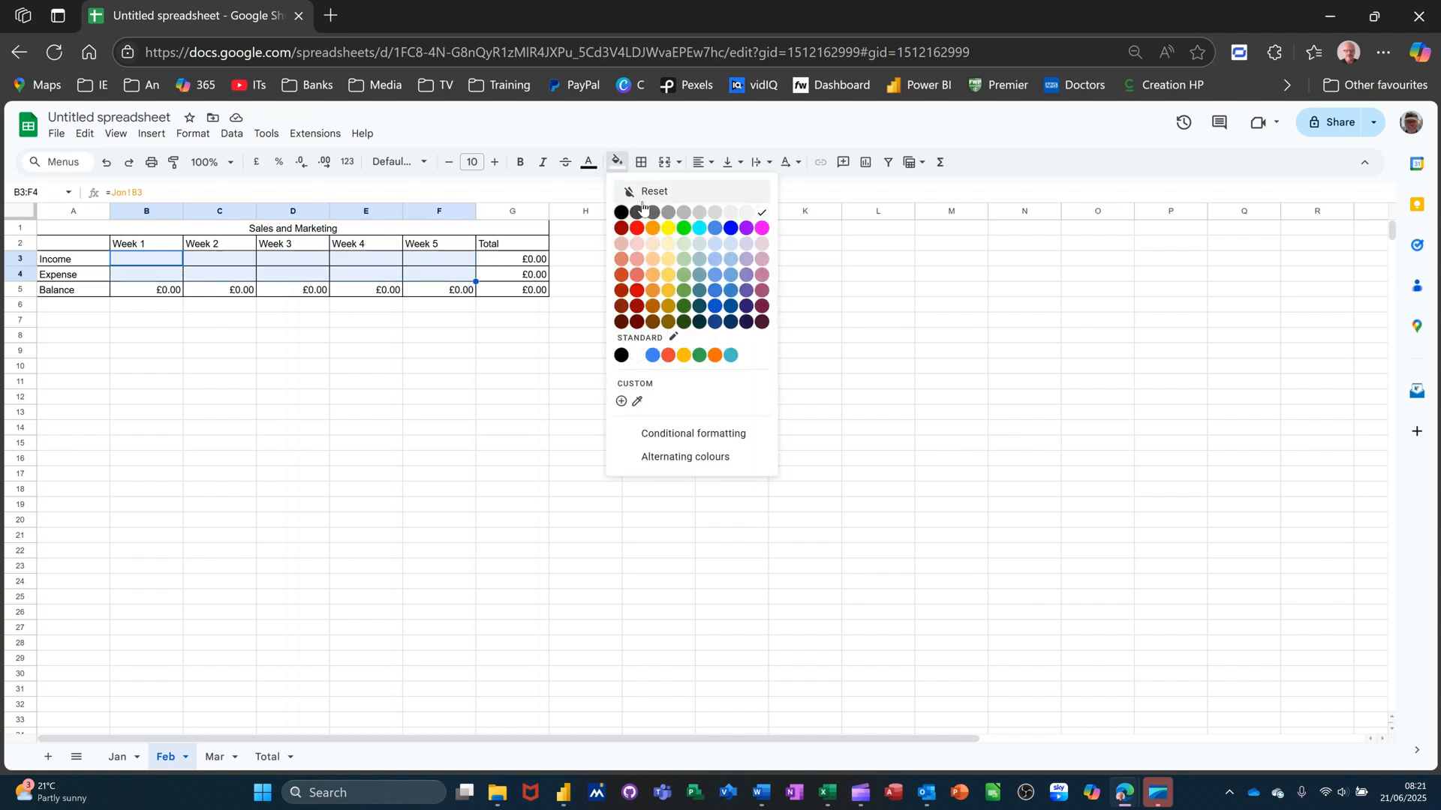
click(653, 243)
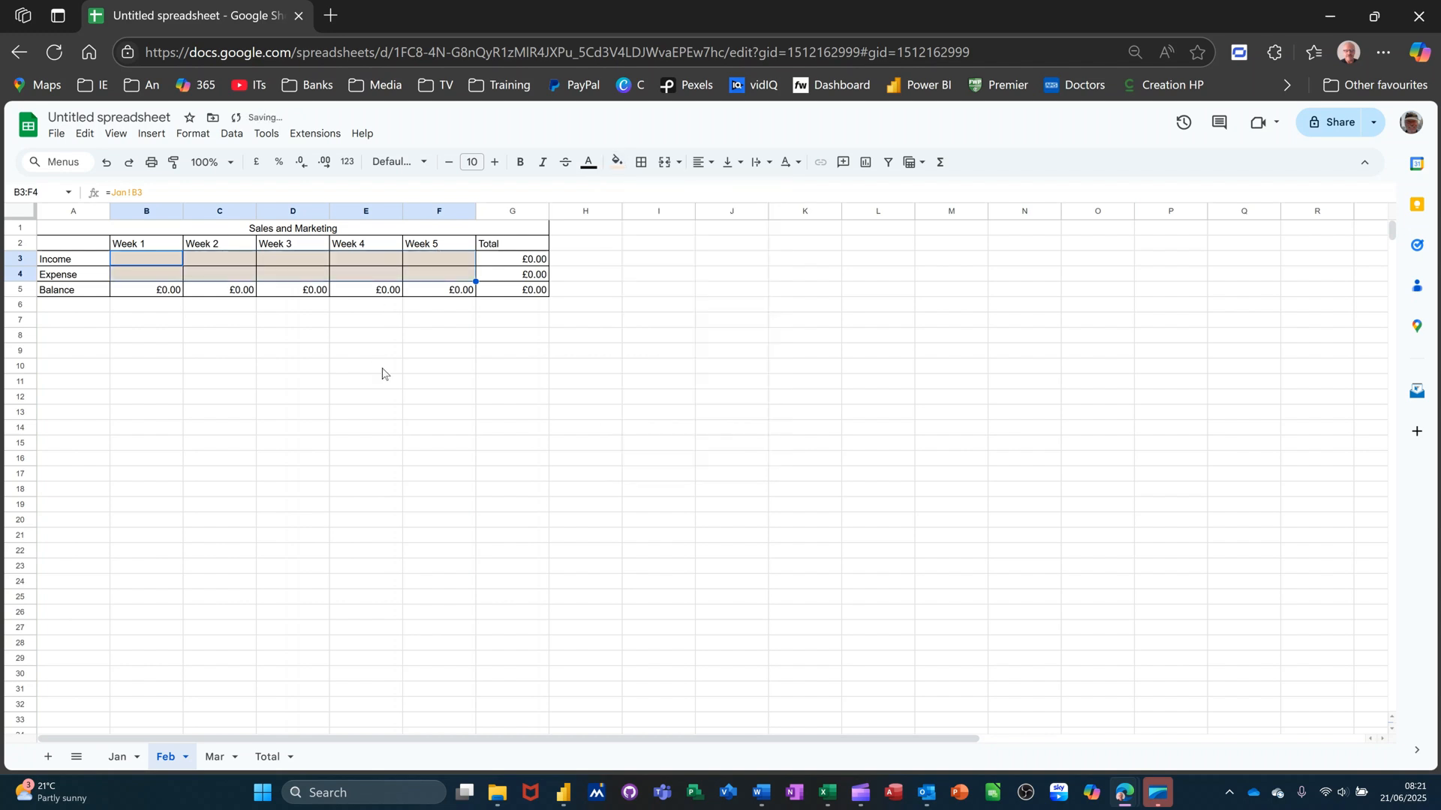
click(426, 404)
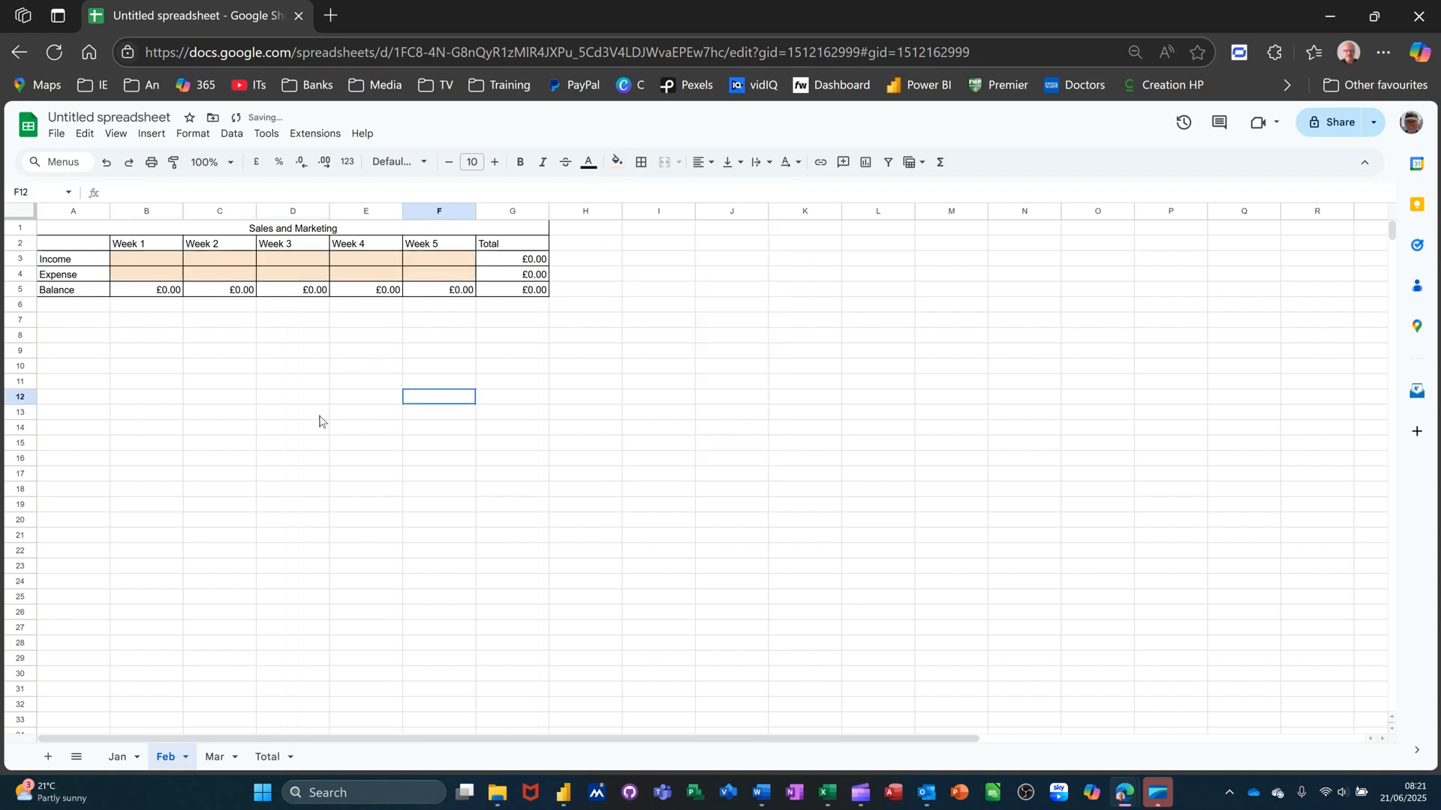
- Link A1 of the Mar sheet to the Jan title with =Jan!A1 and fill the formula across A1:G6
click(214, 758)
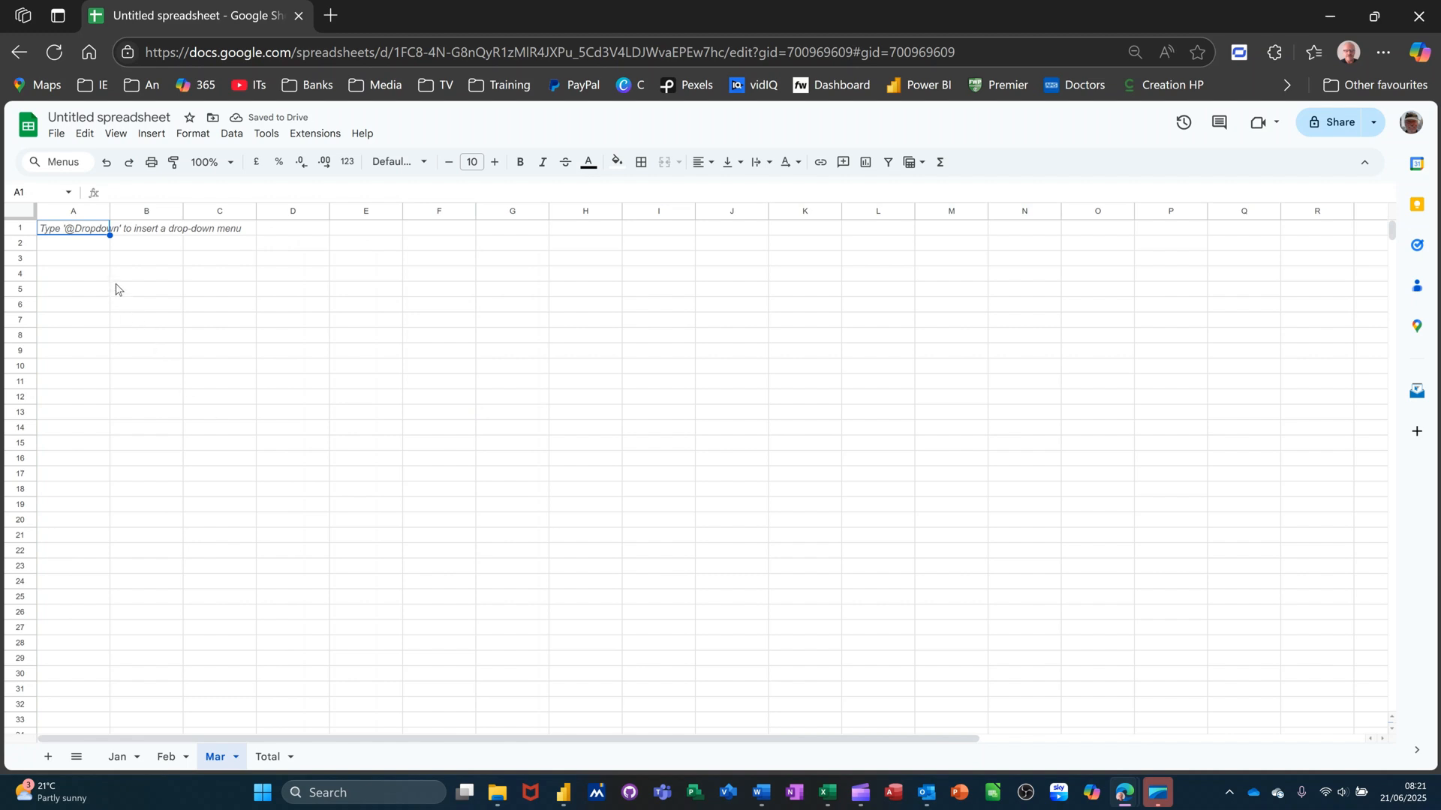
text(=)
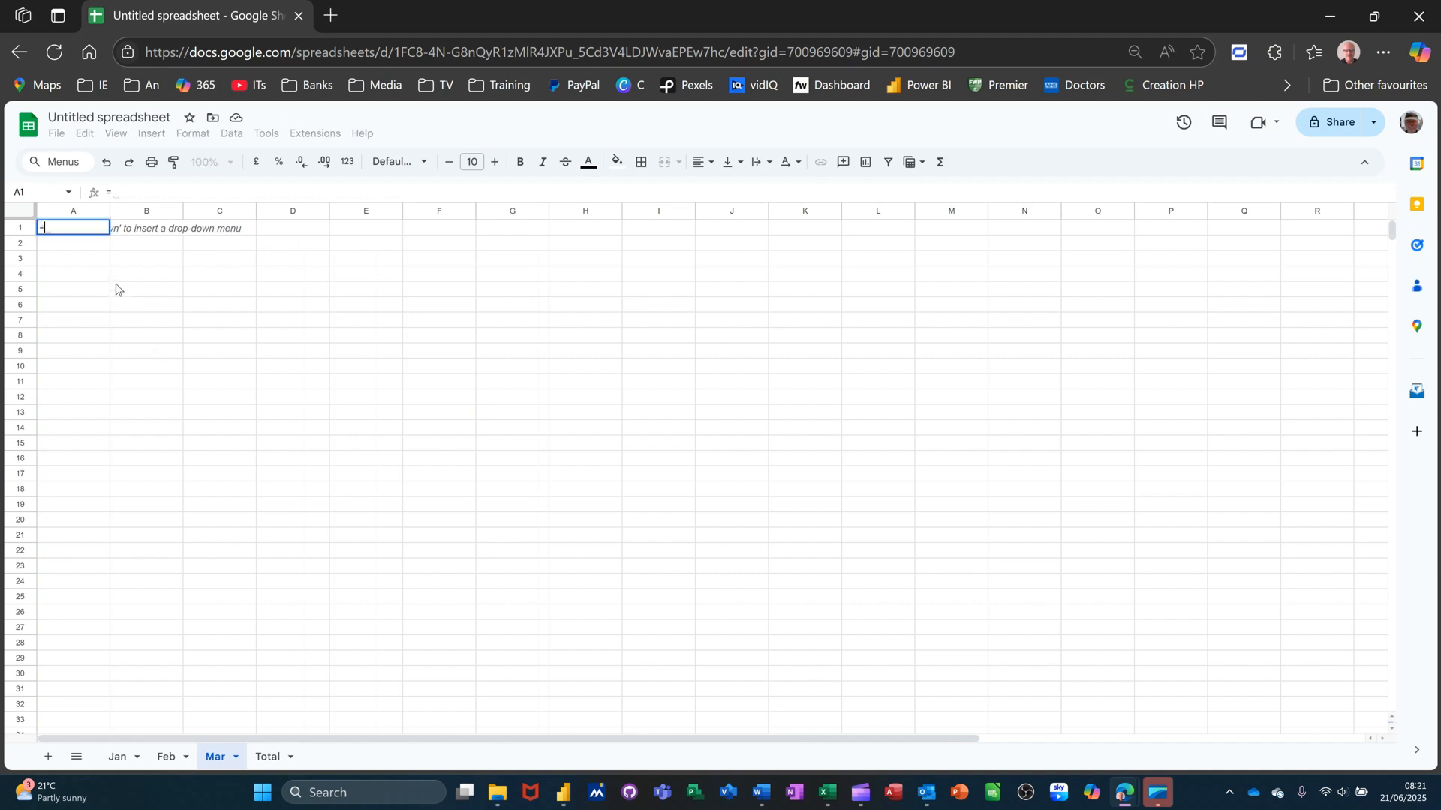
click(120, 760)
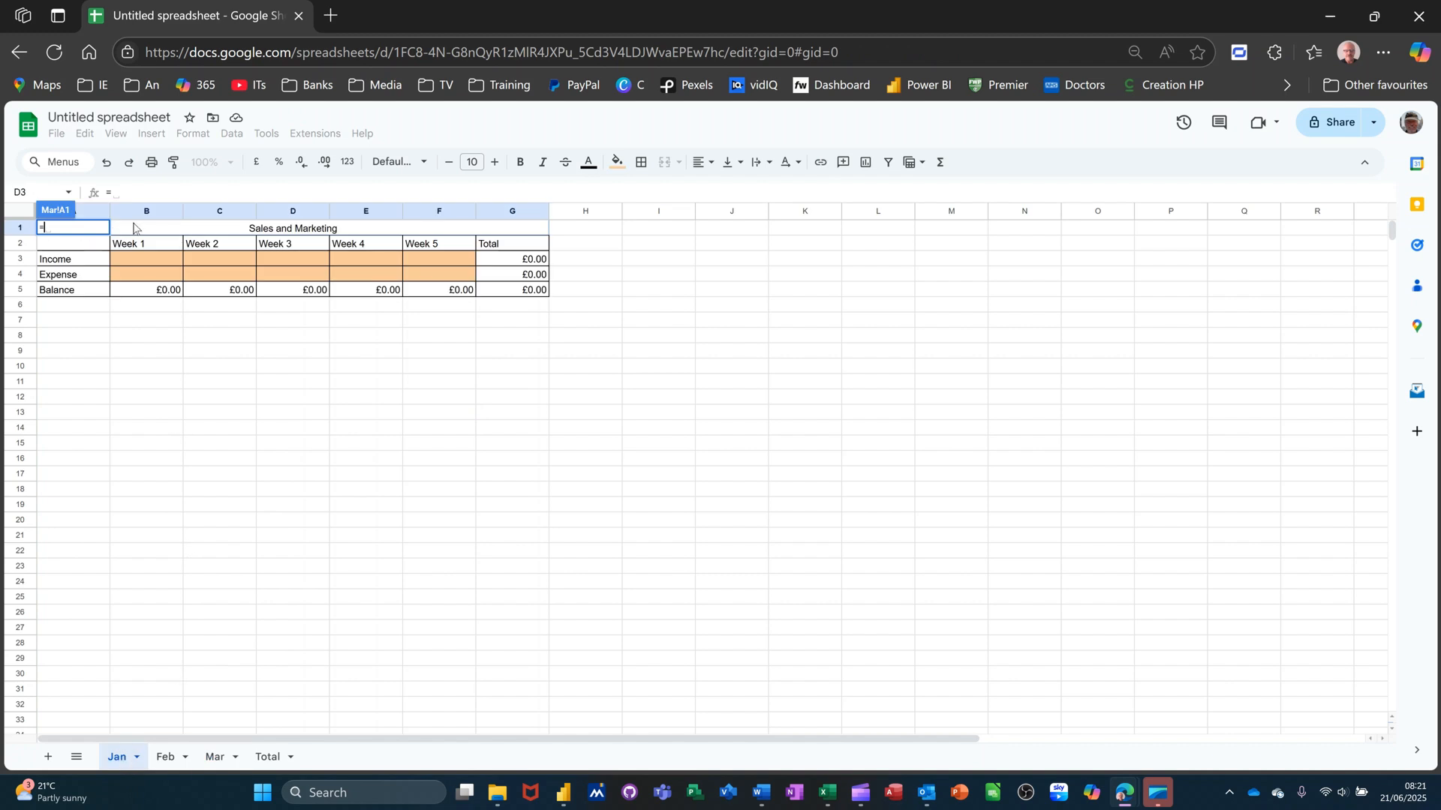
click(188, 234)
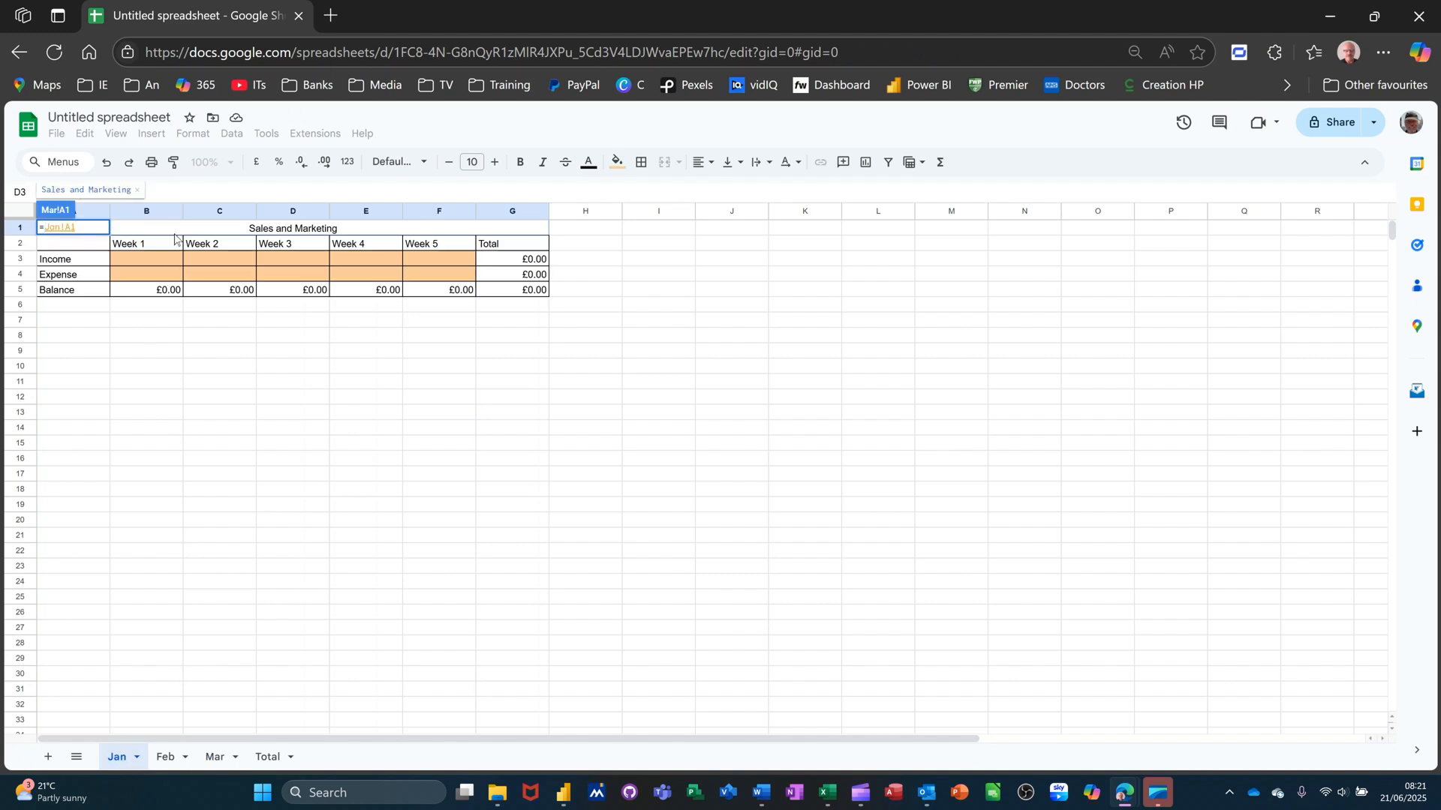
key(Return)
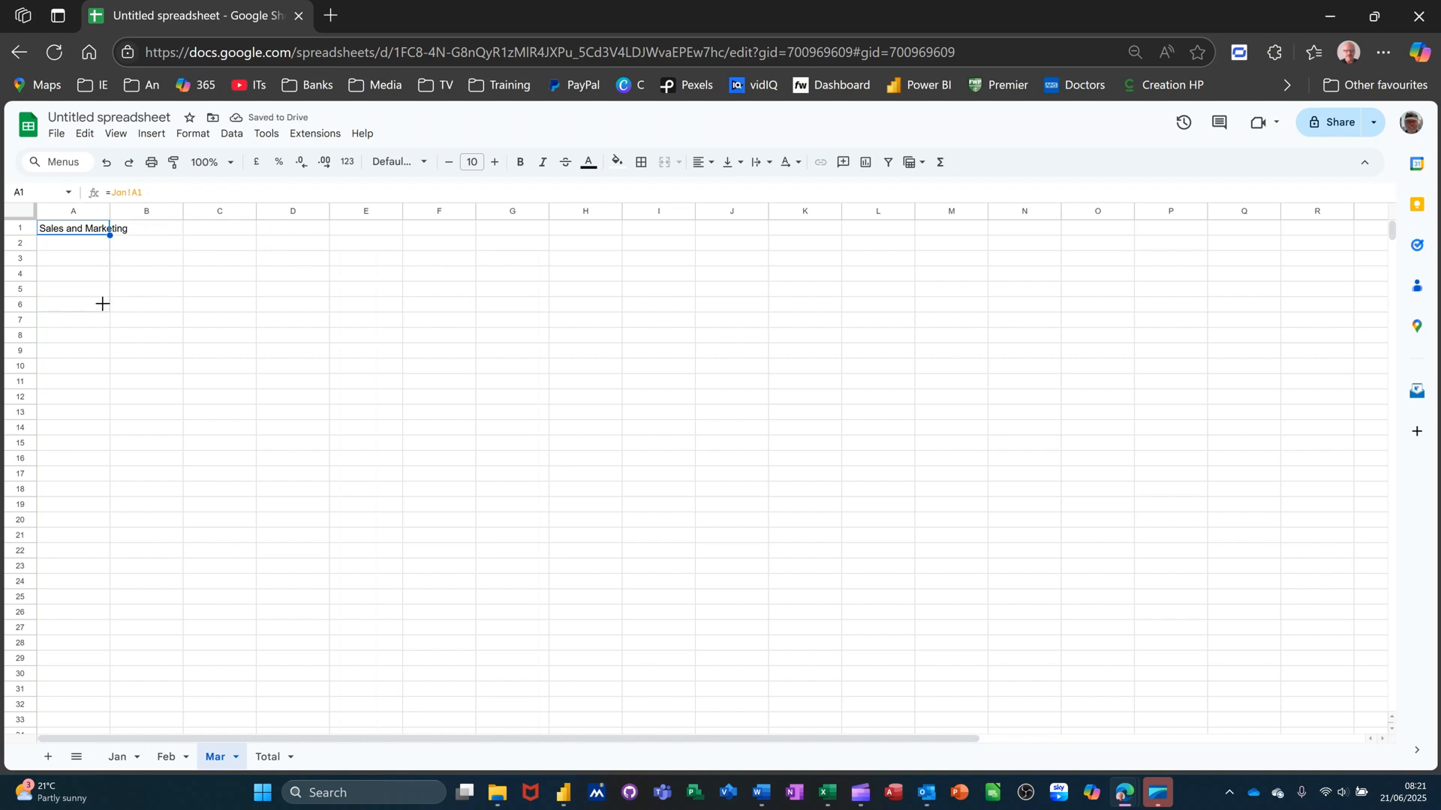
drag(109, 236, 534, 322)
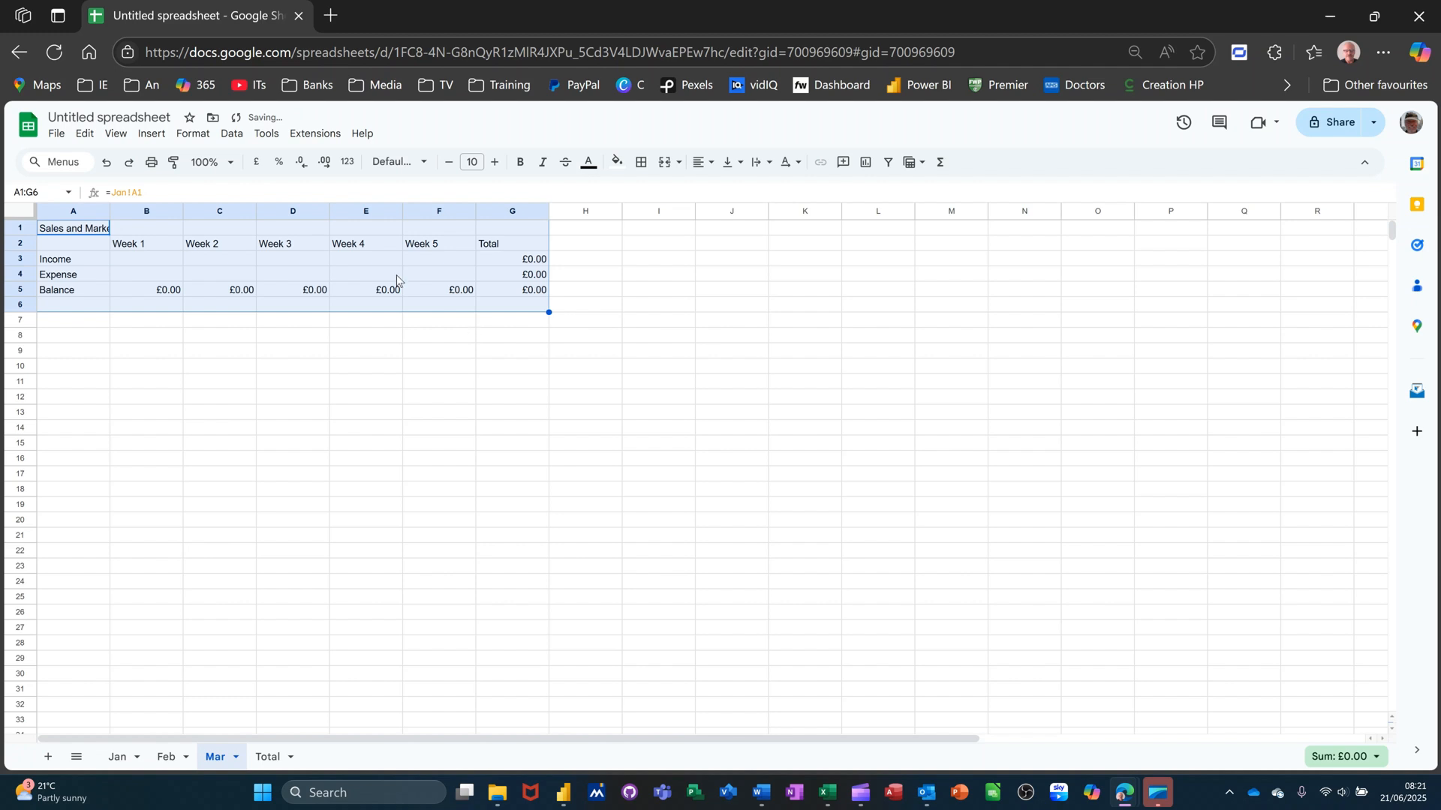
- Link A1 of the Total sheet to the Jan title with =Jan!A1 and fill the formula across A1:G5
click(263, 757)
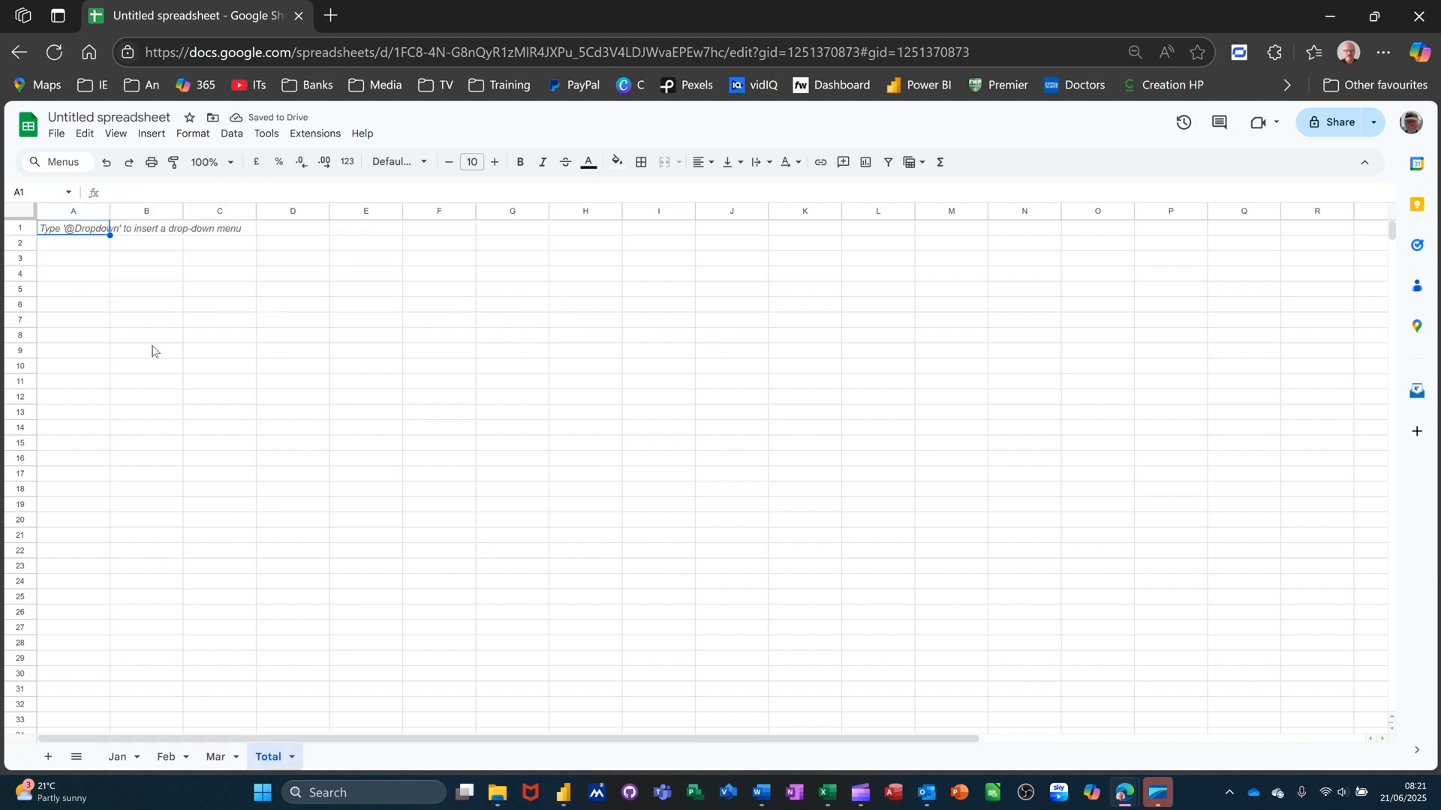
text(=)
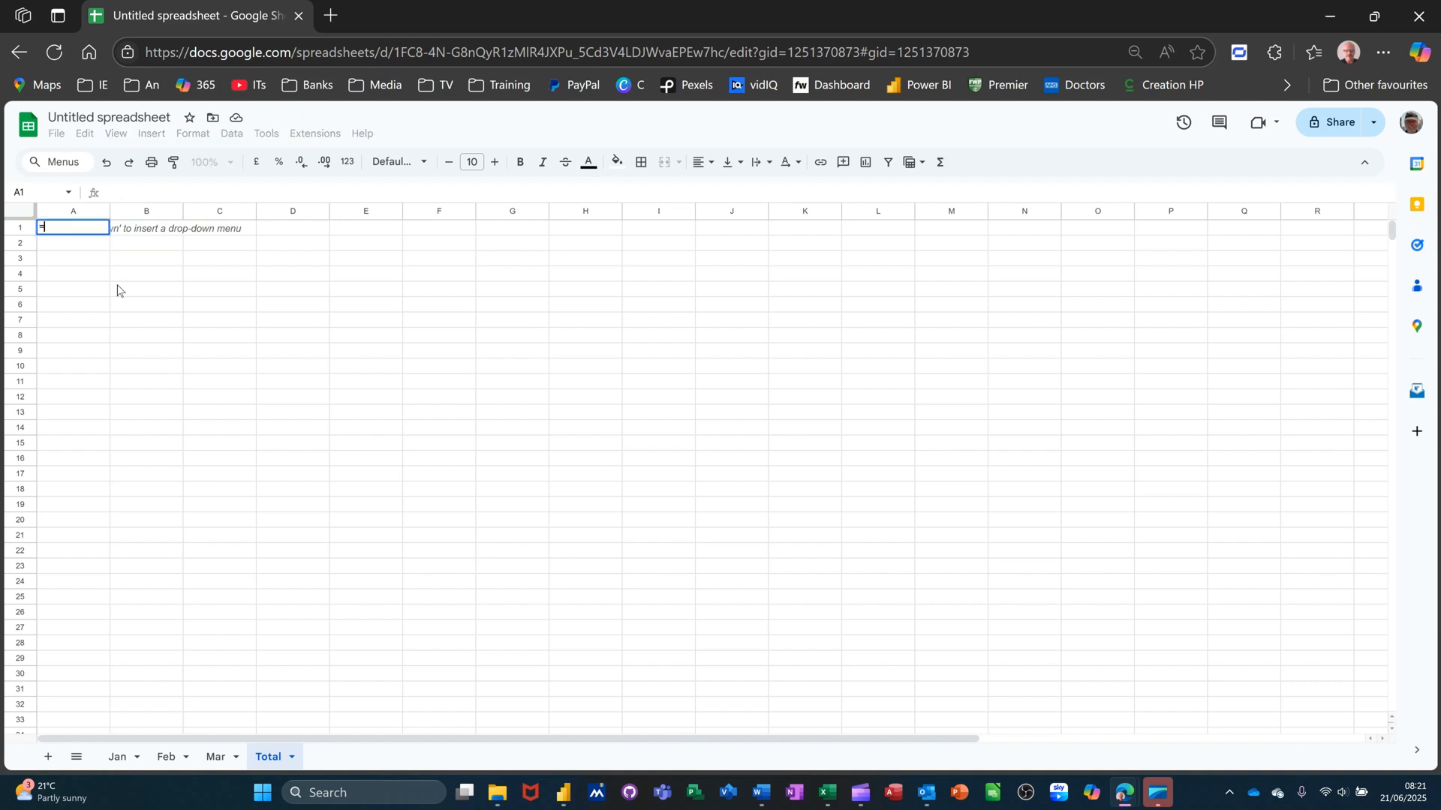
click(117, 757)
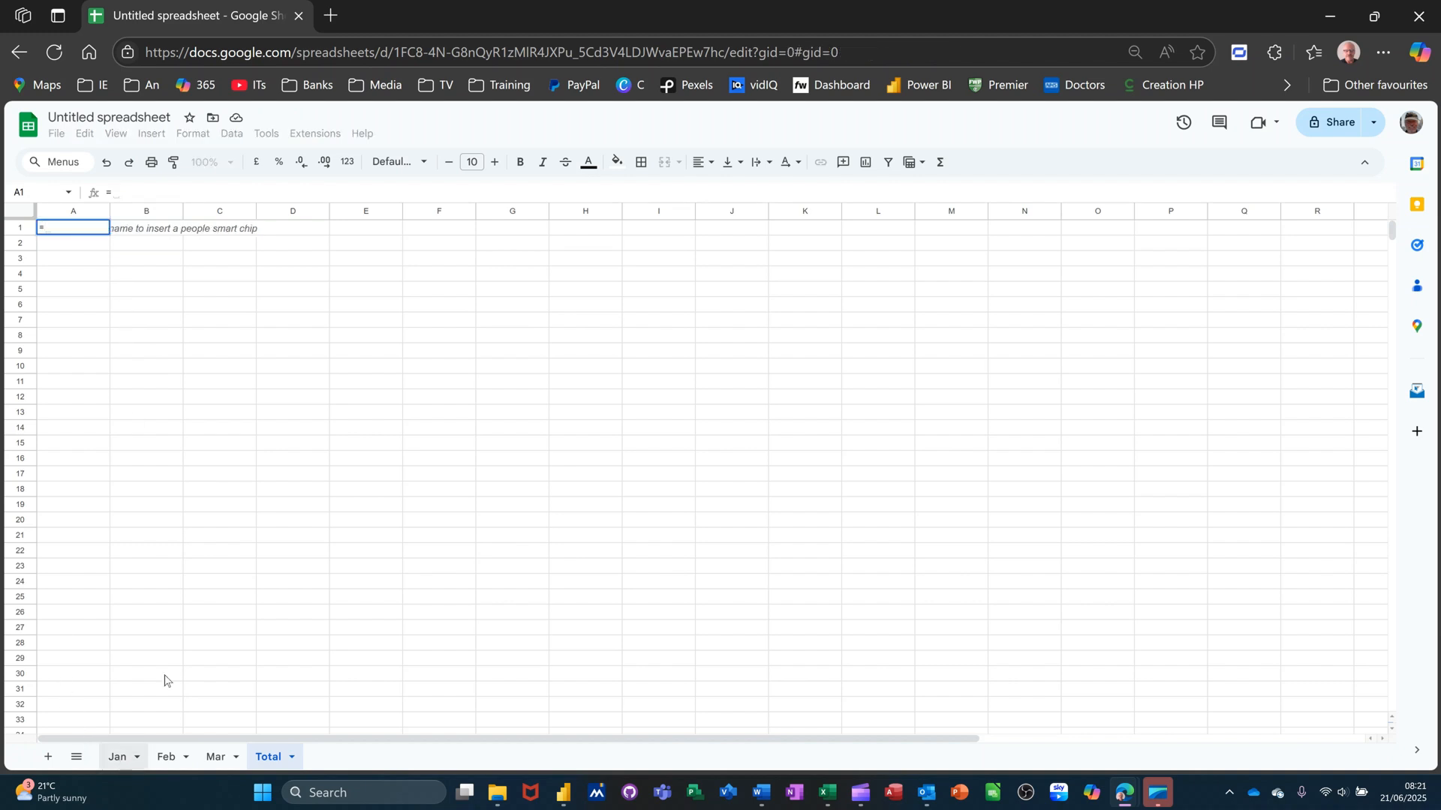
click(236, 230)
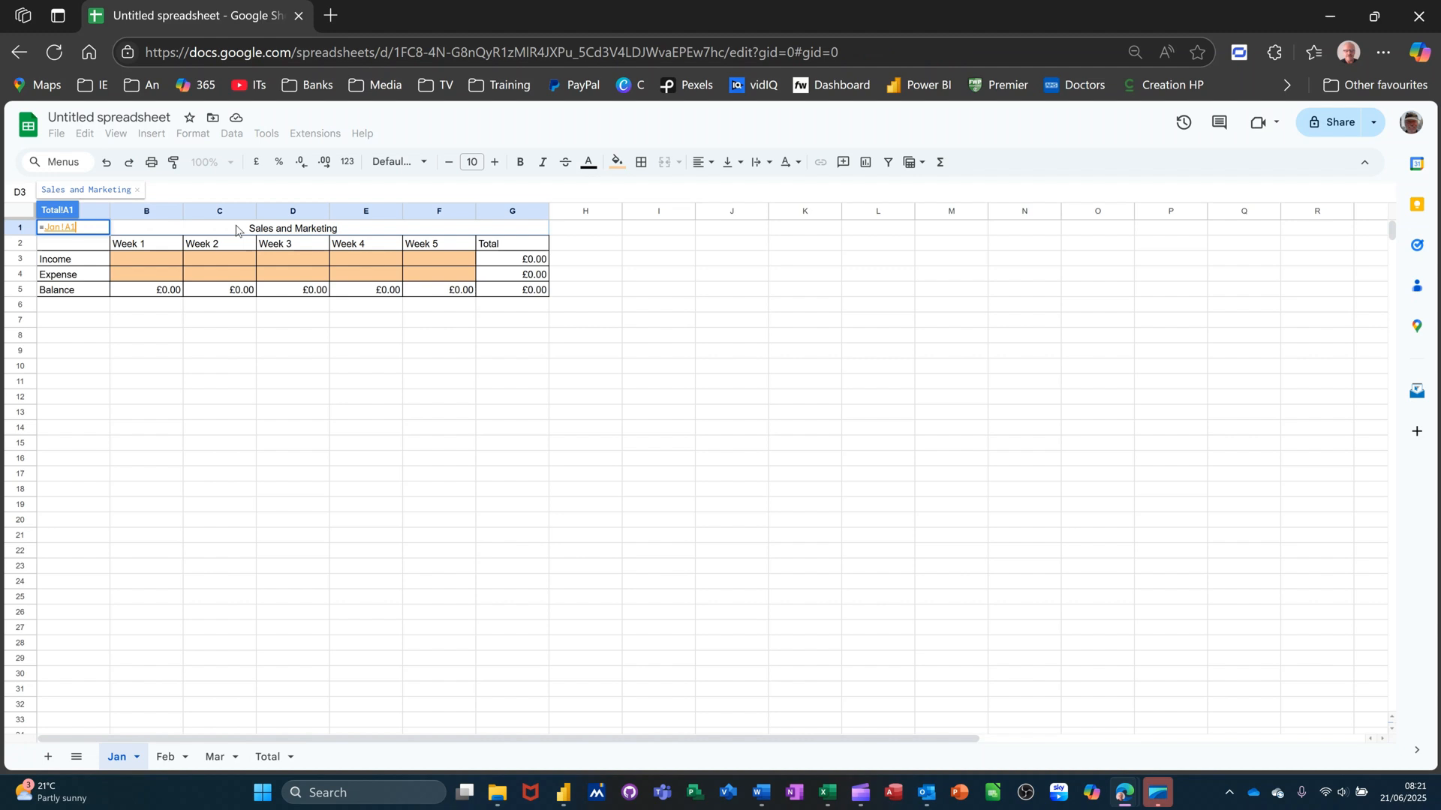
key(Return)
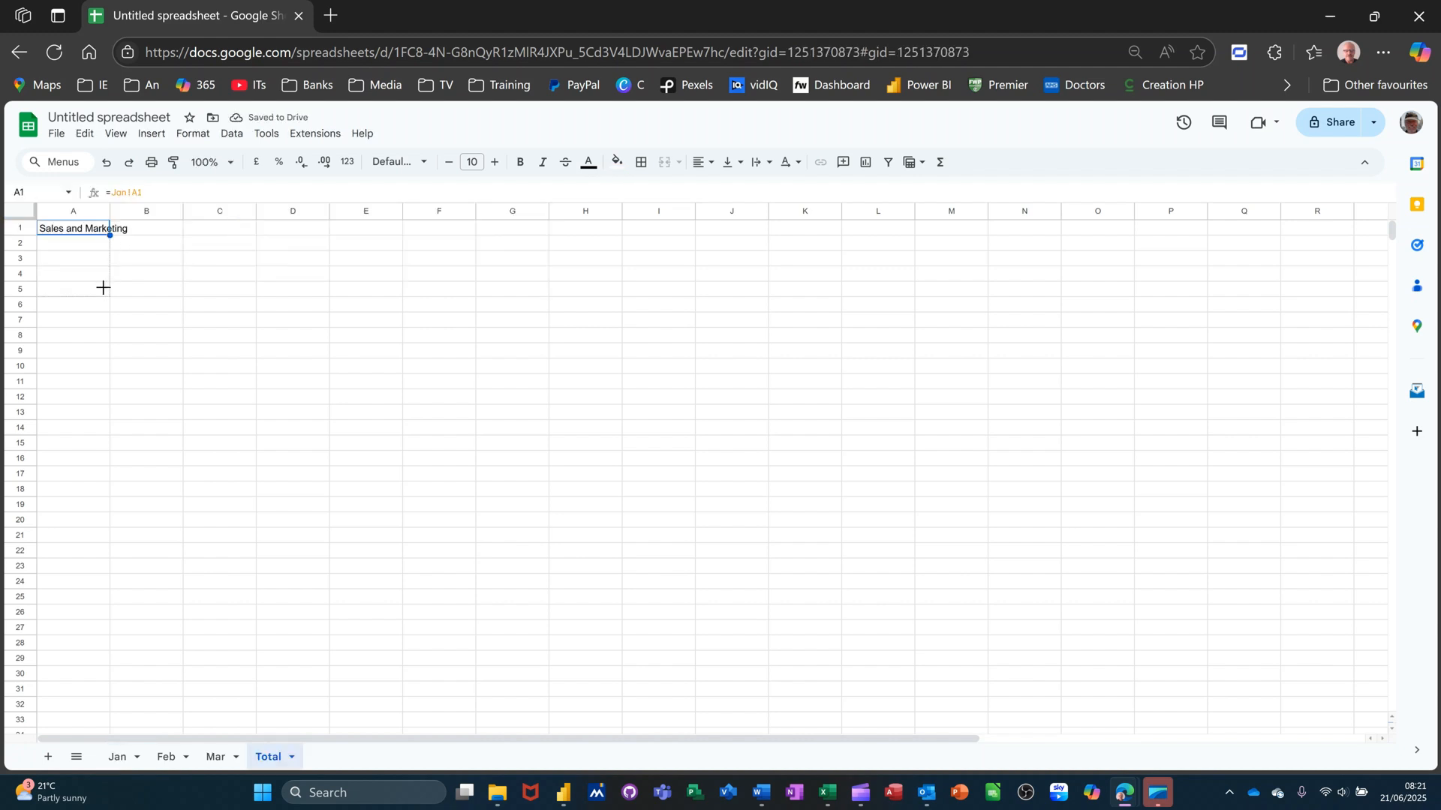
drag(113, 311, 519, 299)
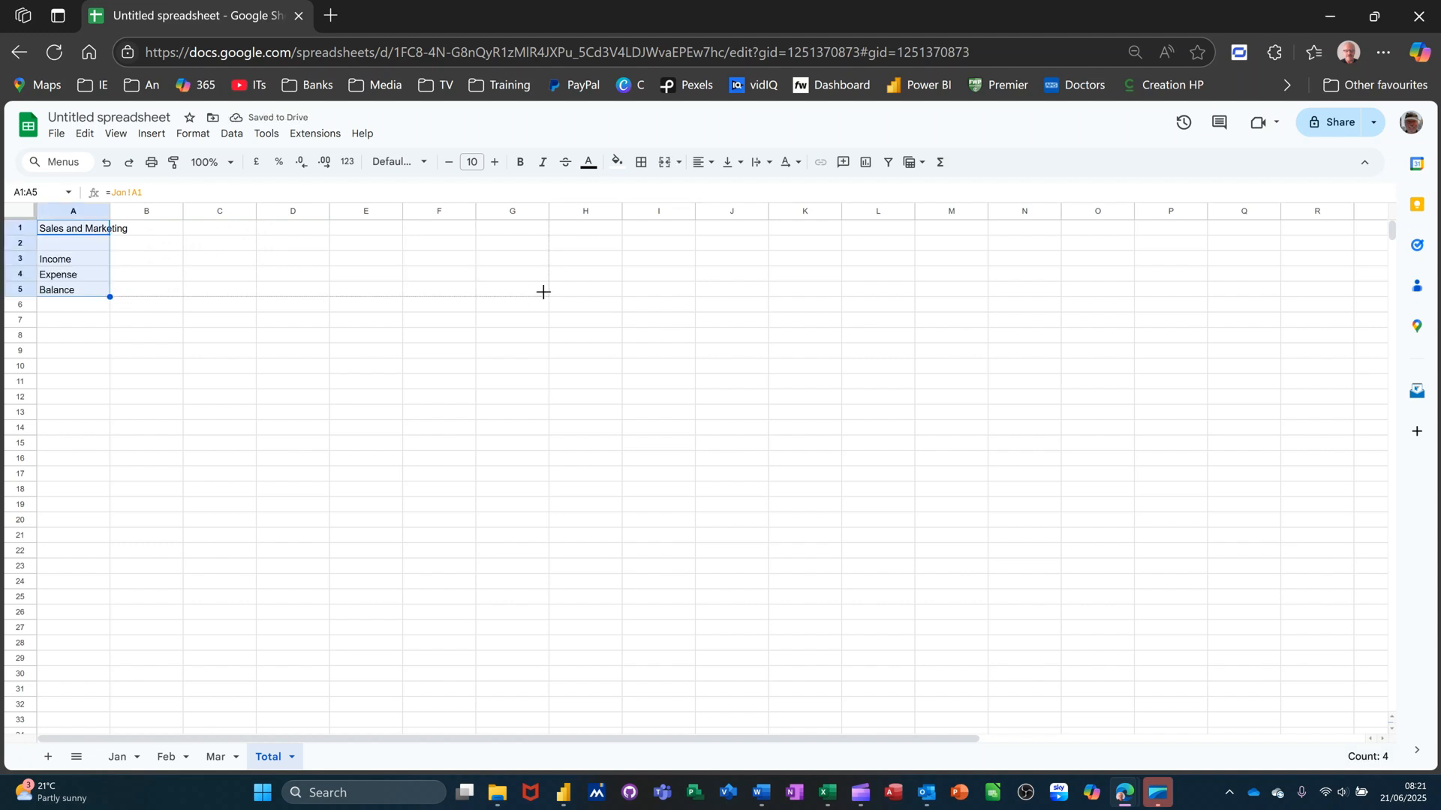
drag(545, 291, 545, 293)
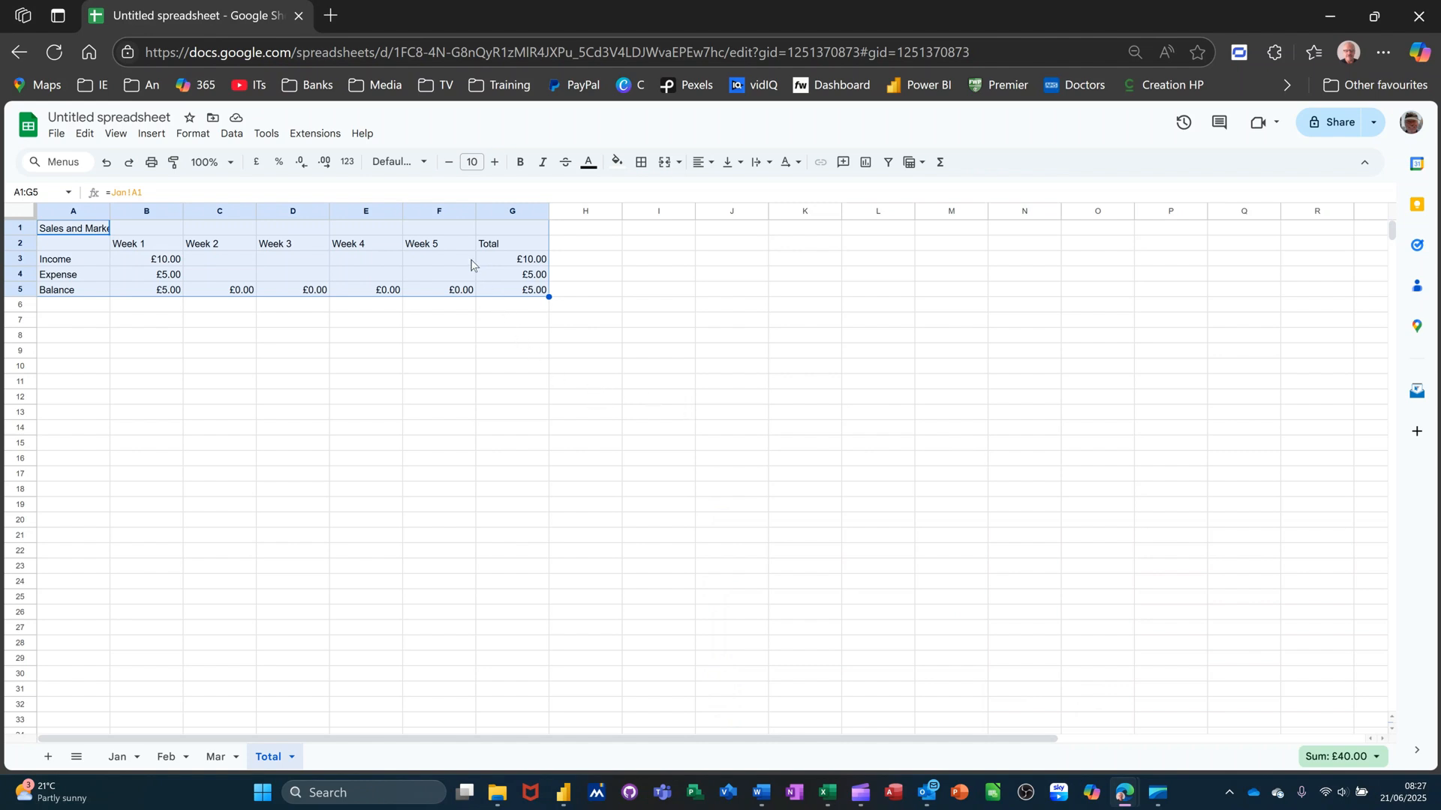
- Delete the Week 4 and Week 5 columns, E and F, from the Total sheet
click(373, 212)
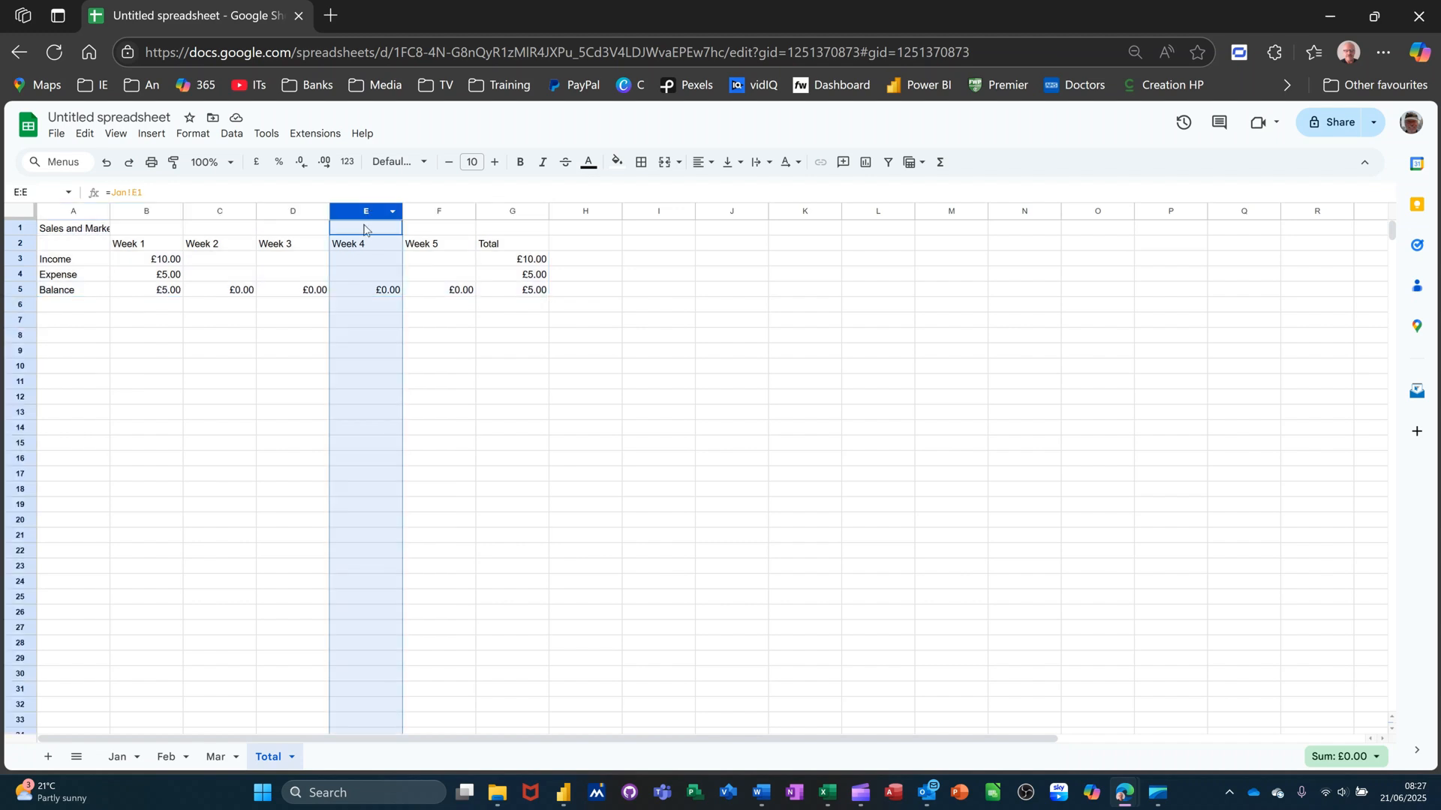
mouse_move(368, 212)
mouse_down()
mouse_move(418, 216)
mouse_move(376, 217)
mouse_up()
click(386, 259)
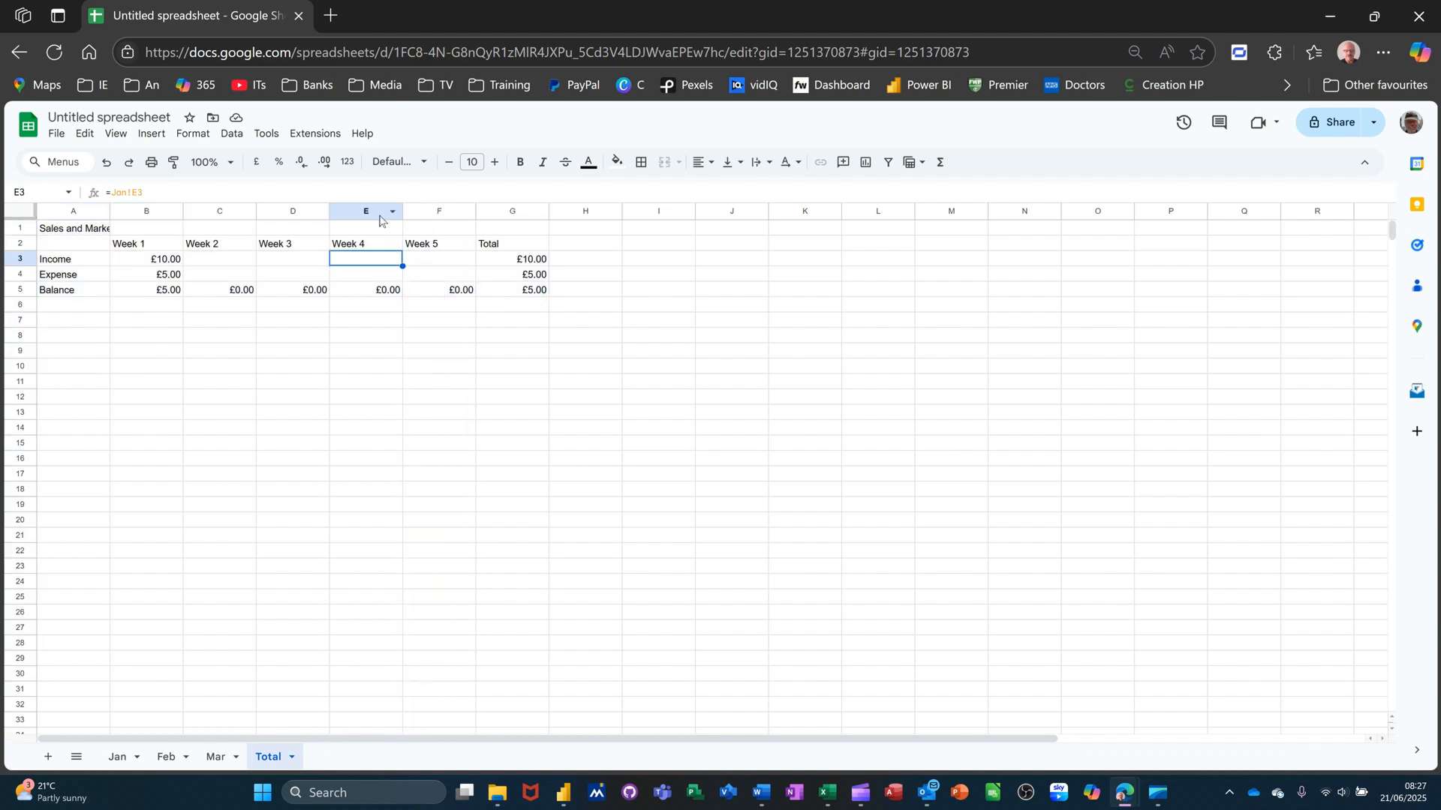
click(373, 211)
shift+click(428, 211)
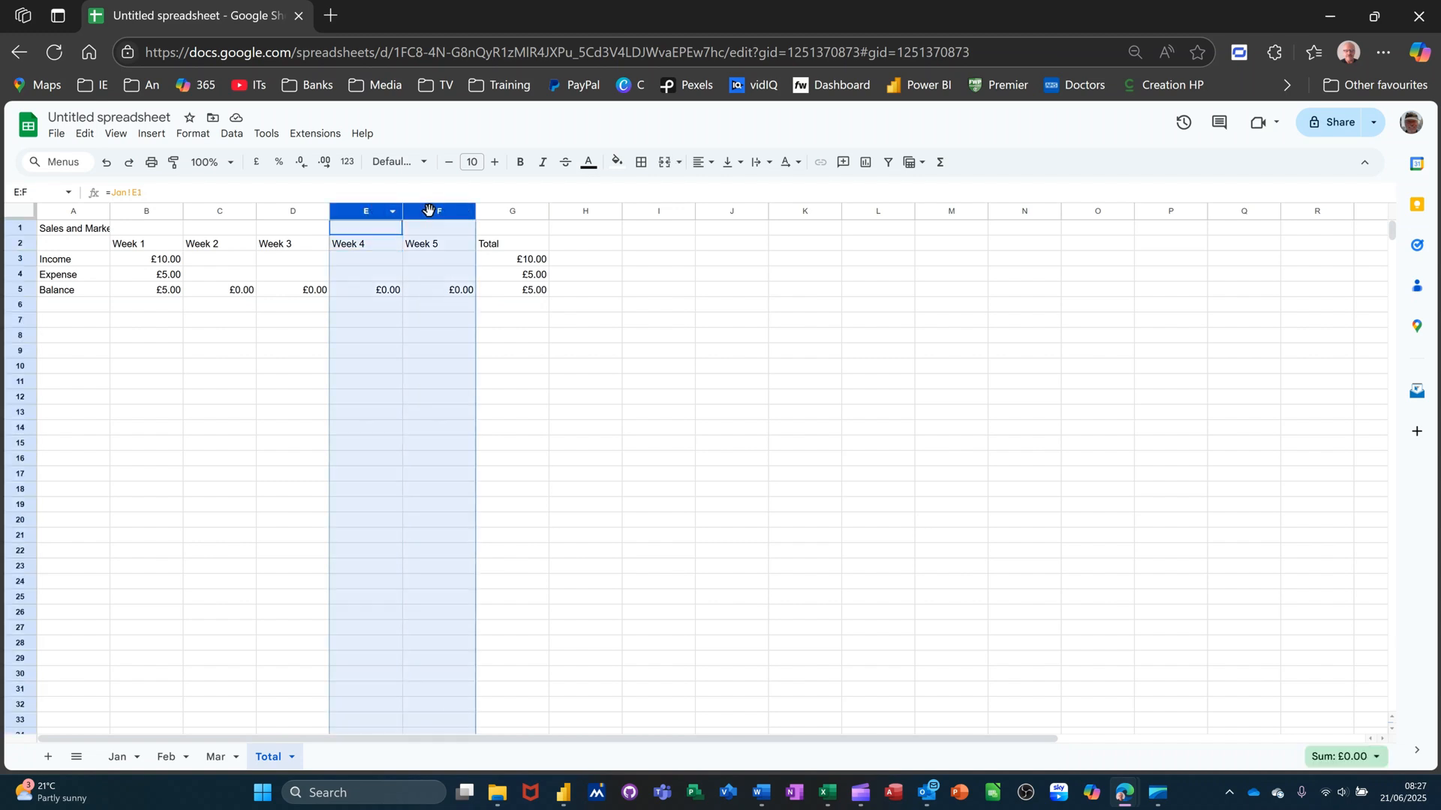
right_click(429, 211)
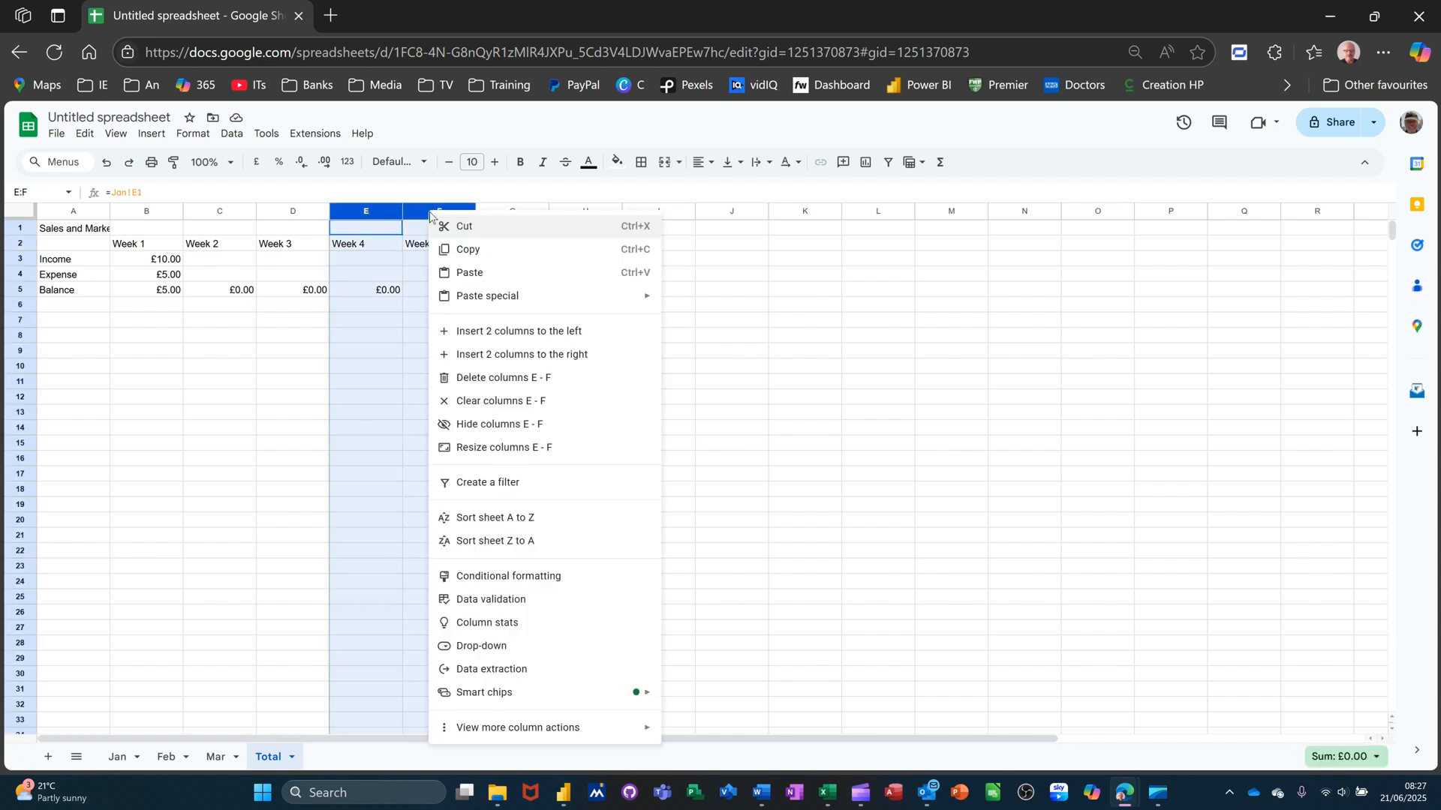
click(478, 380)
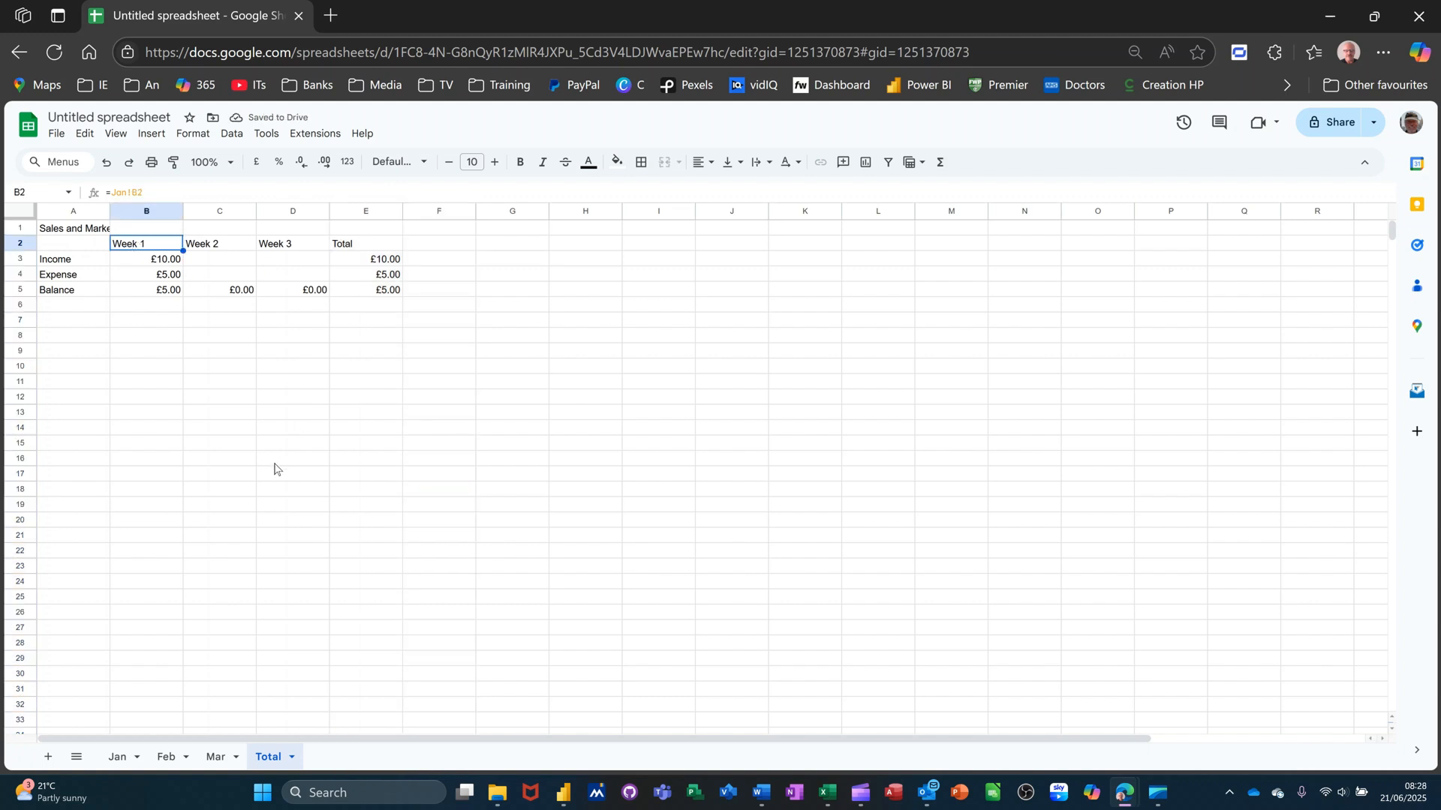
- Replace the week headings in B2:D2 of the Total sheet with Jan, Feb and Mar
text(Jan)
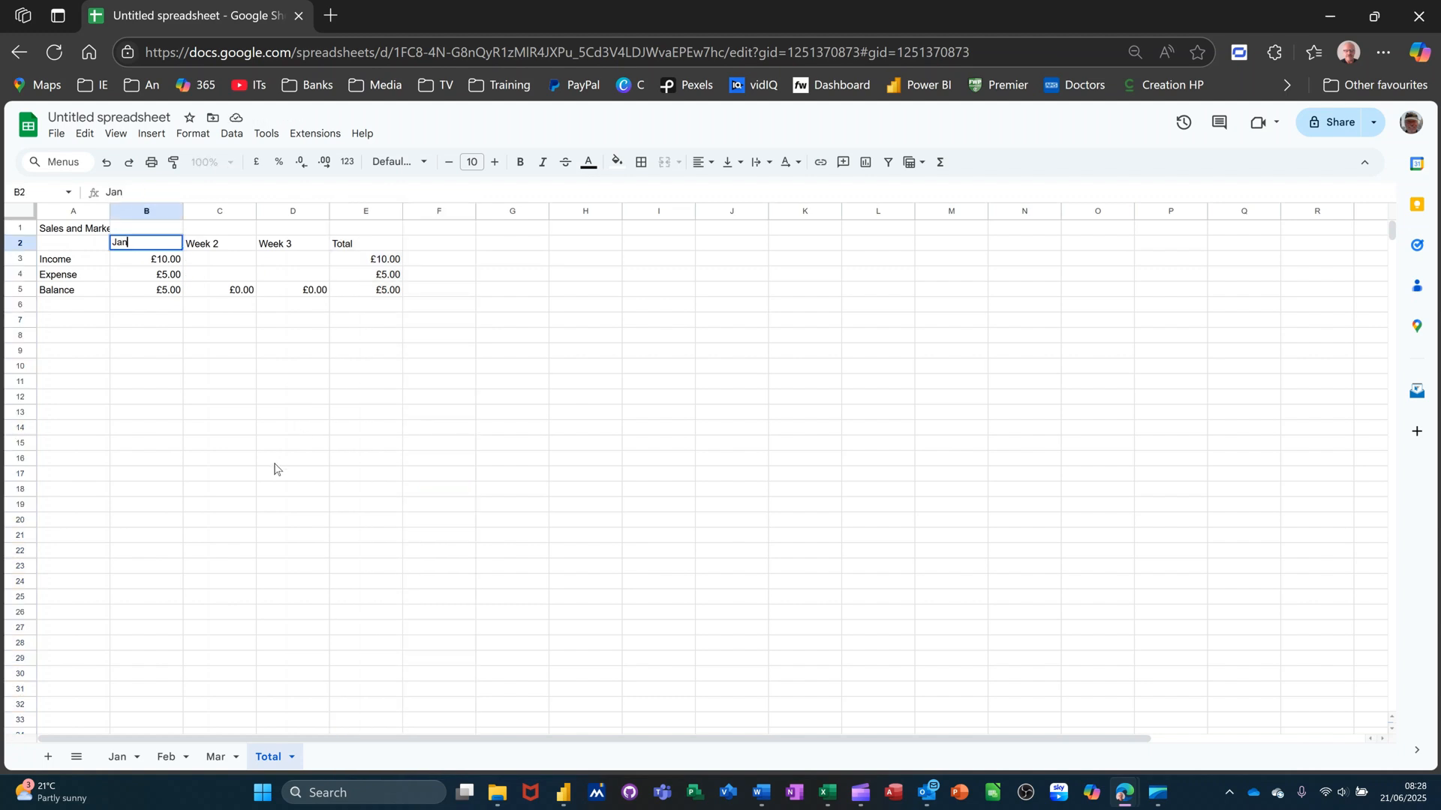
click(193, 255)
click(165, 243)
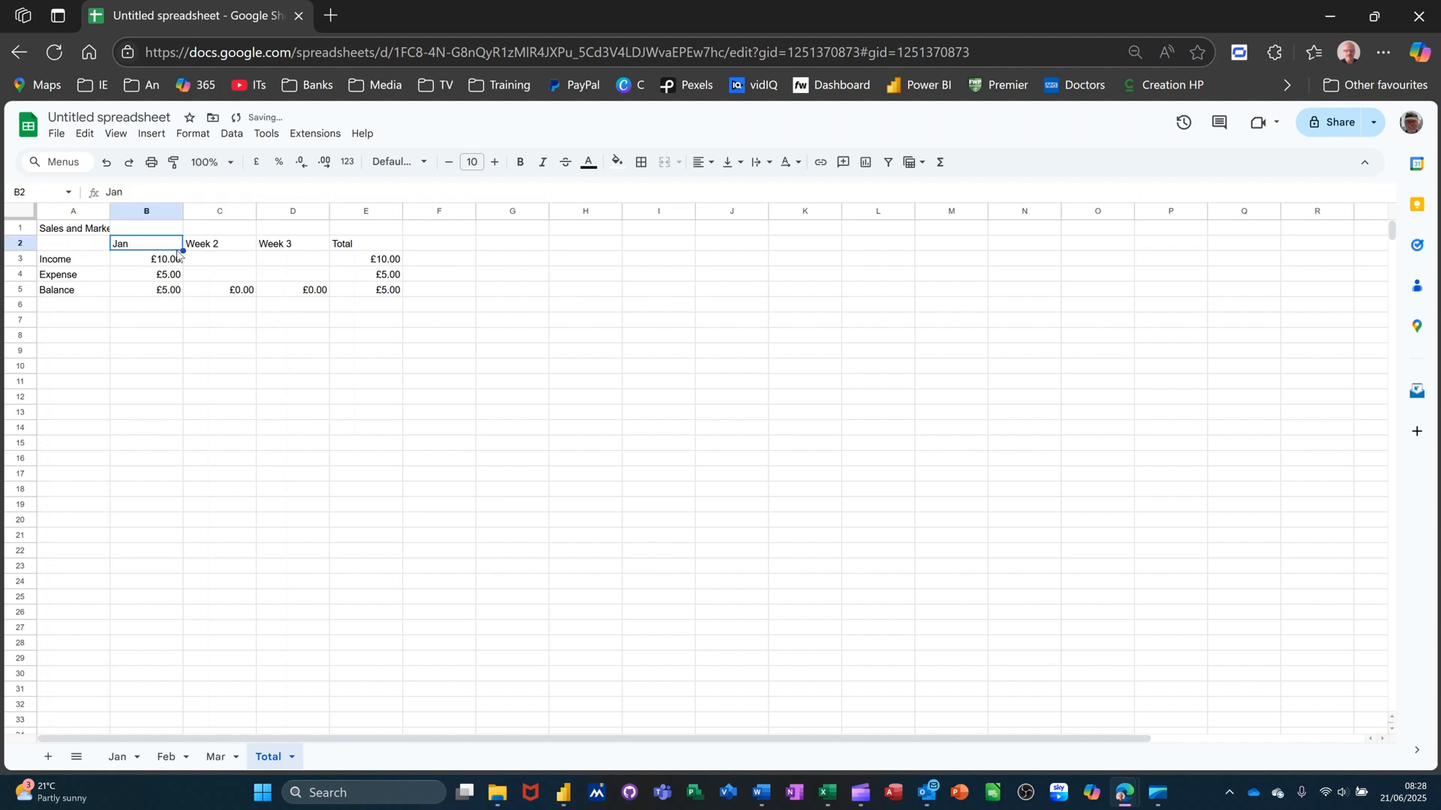
drag(180, 250, 307, 259)
- Clear the linked Jan formulas from the monthly income and expense cells B3:D4 on the Total sheet
drag(156, 262, 153, 276)
key(Delete)
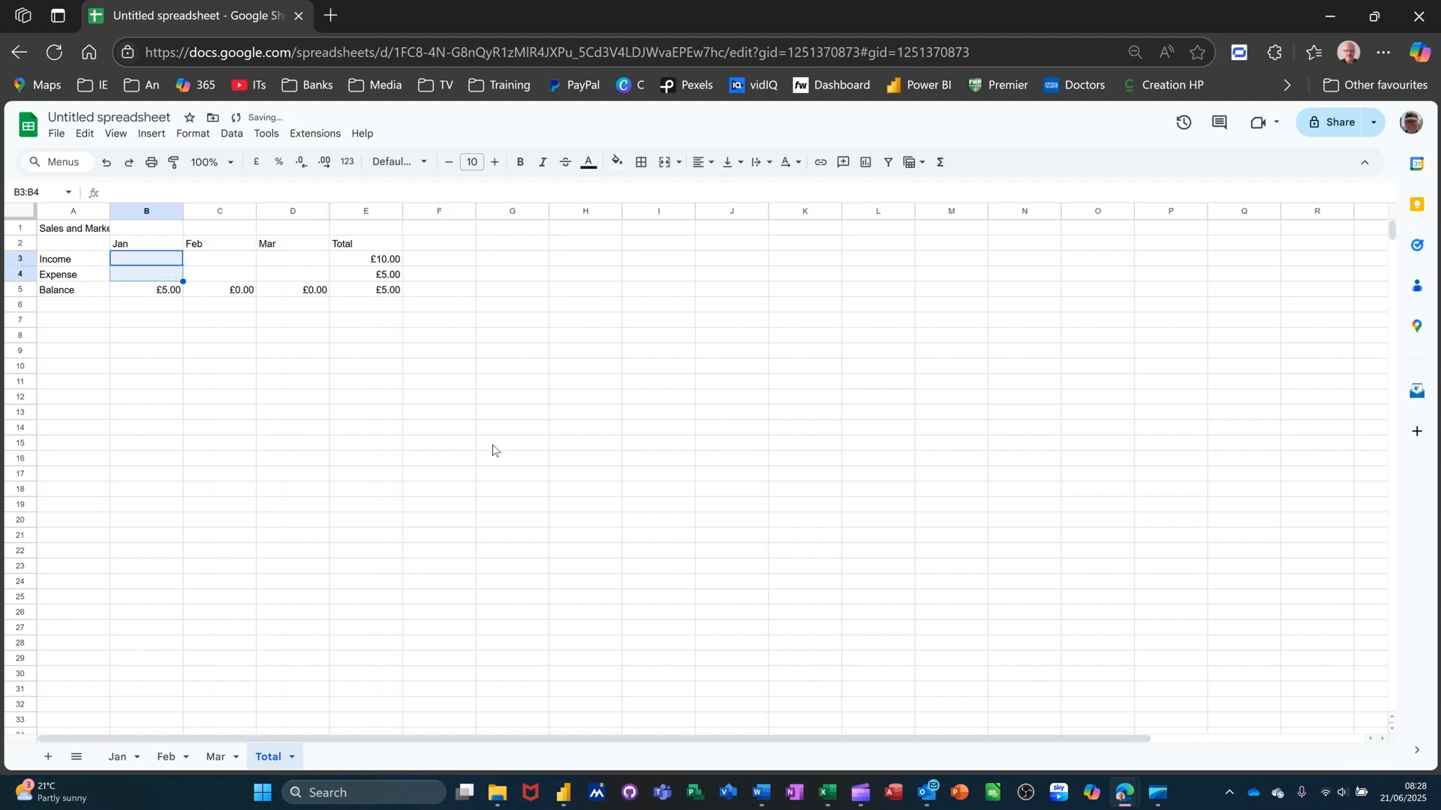
click(207, 251)
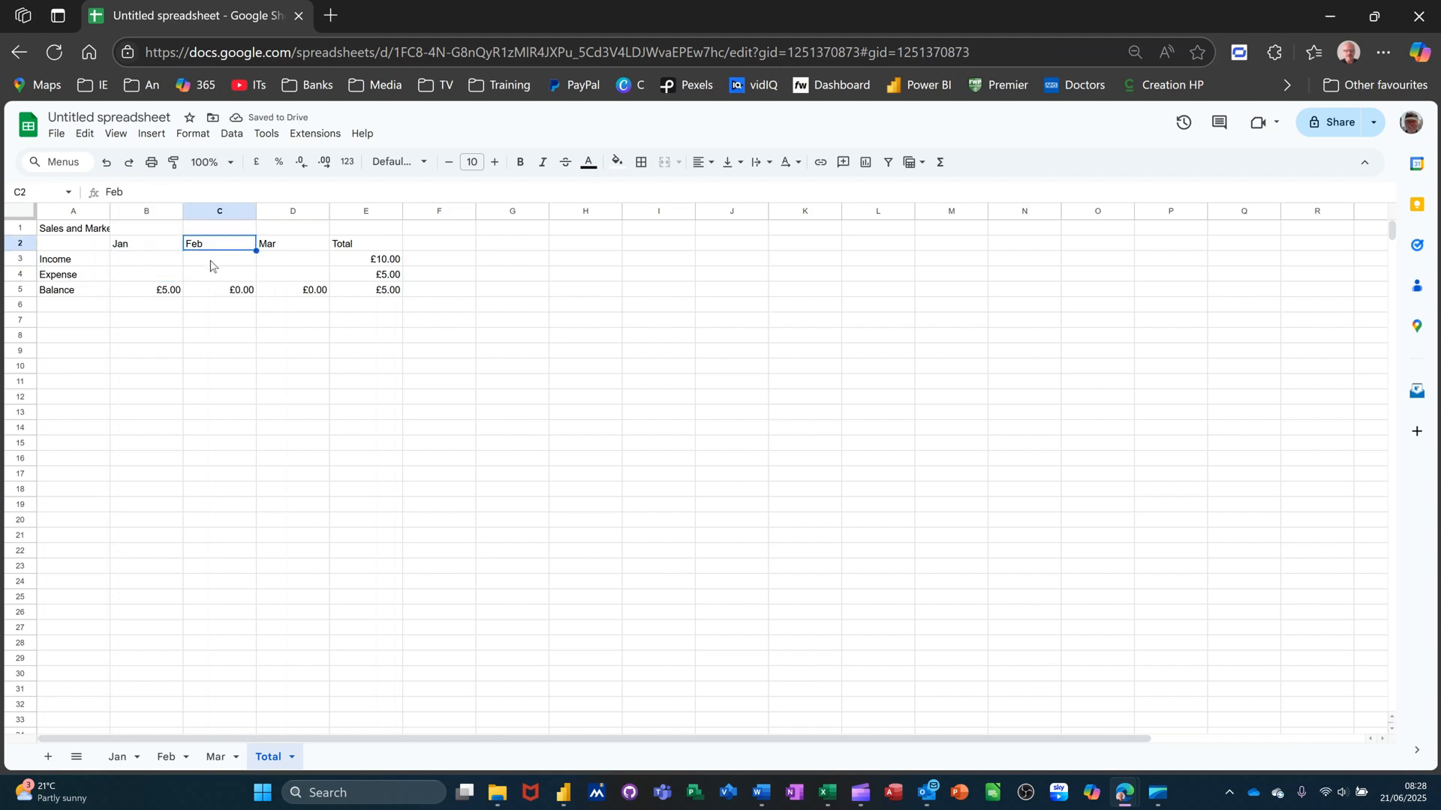
click(214, 264)
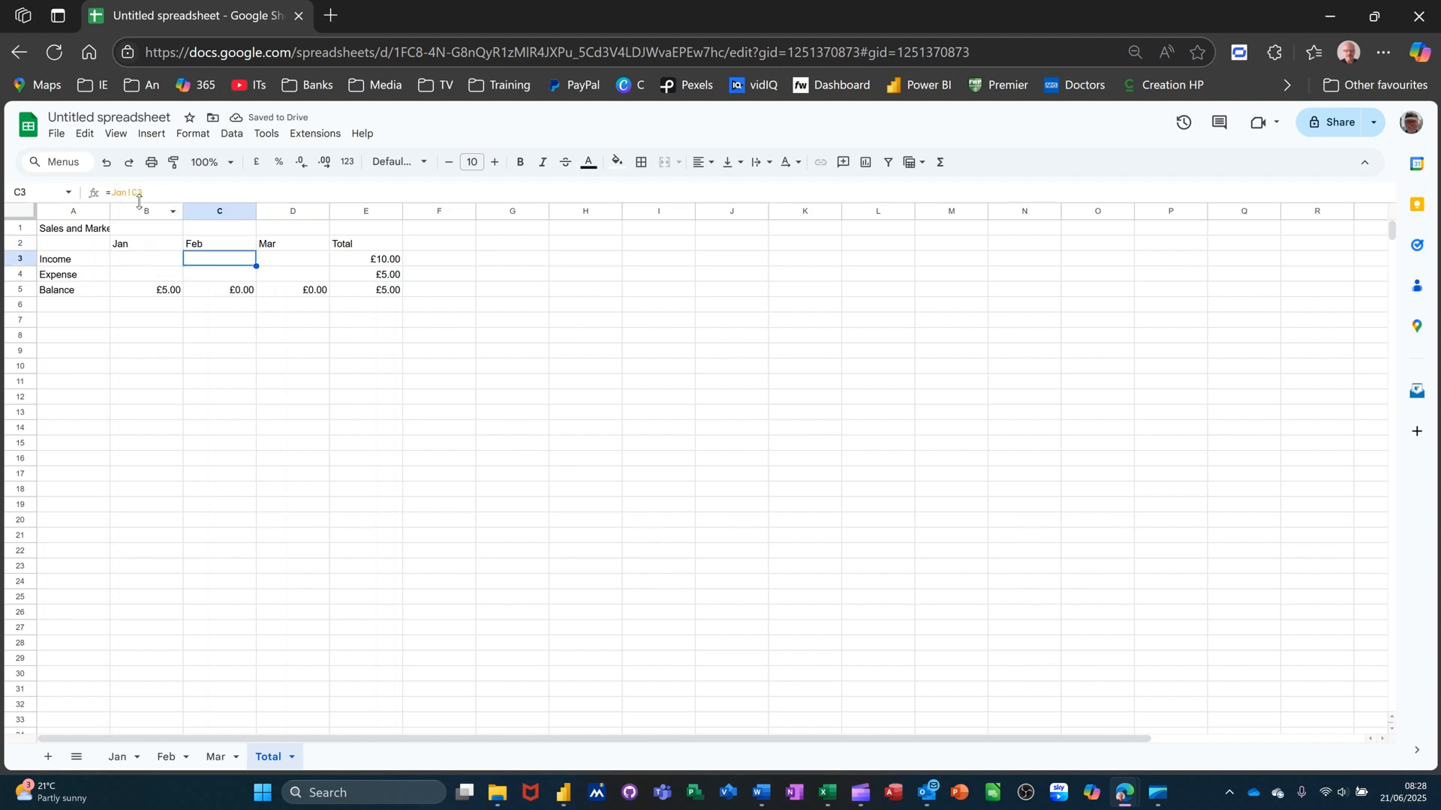
click(286, 264)
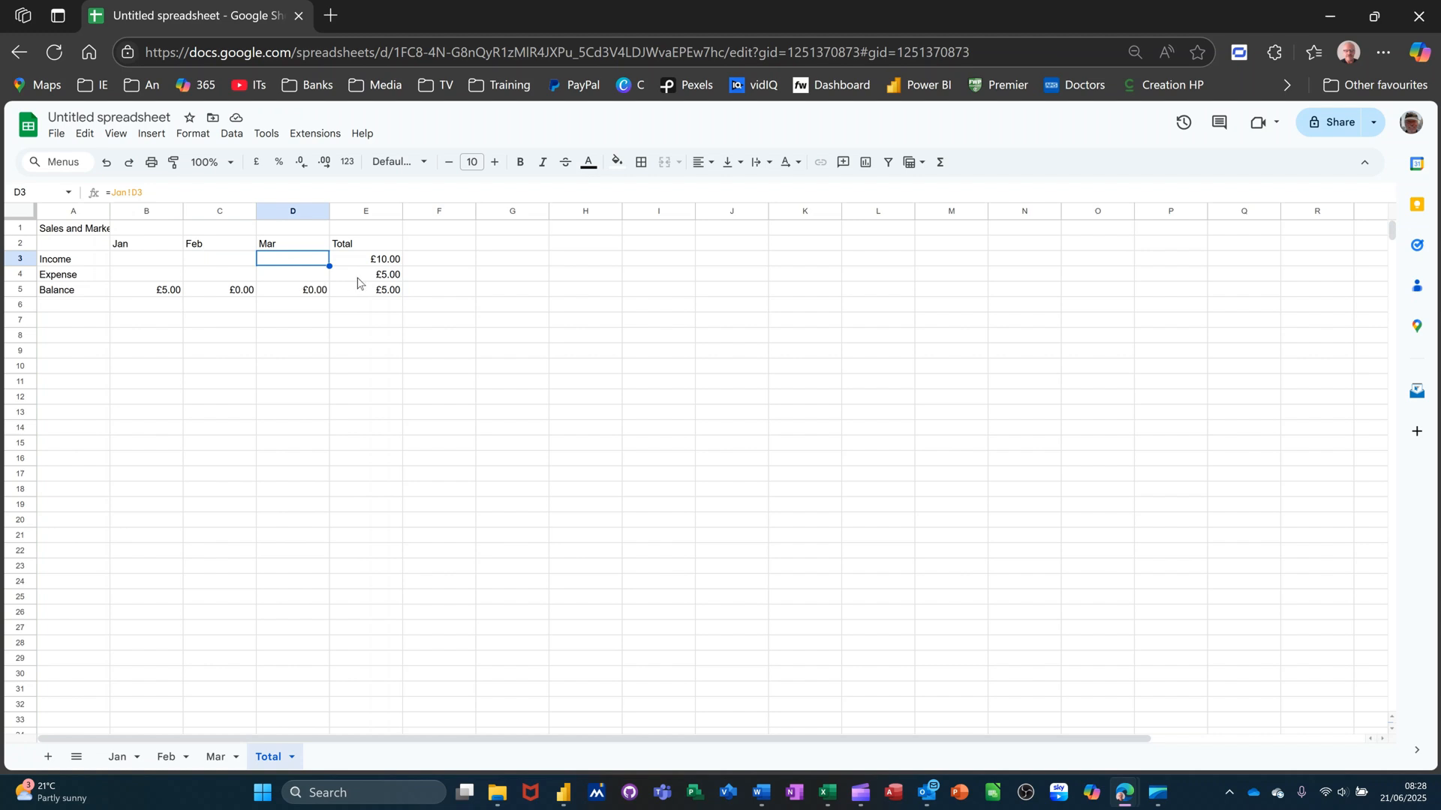
click(370, 262)
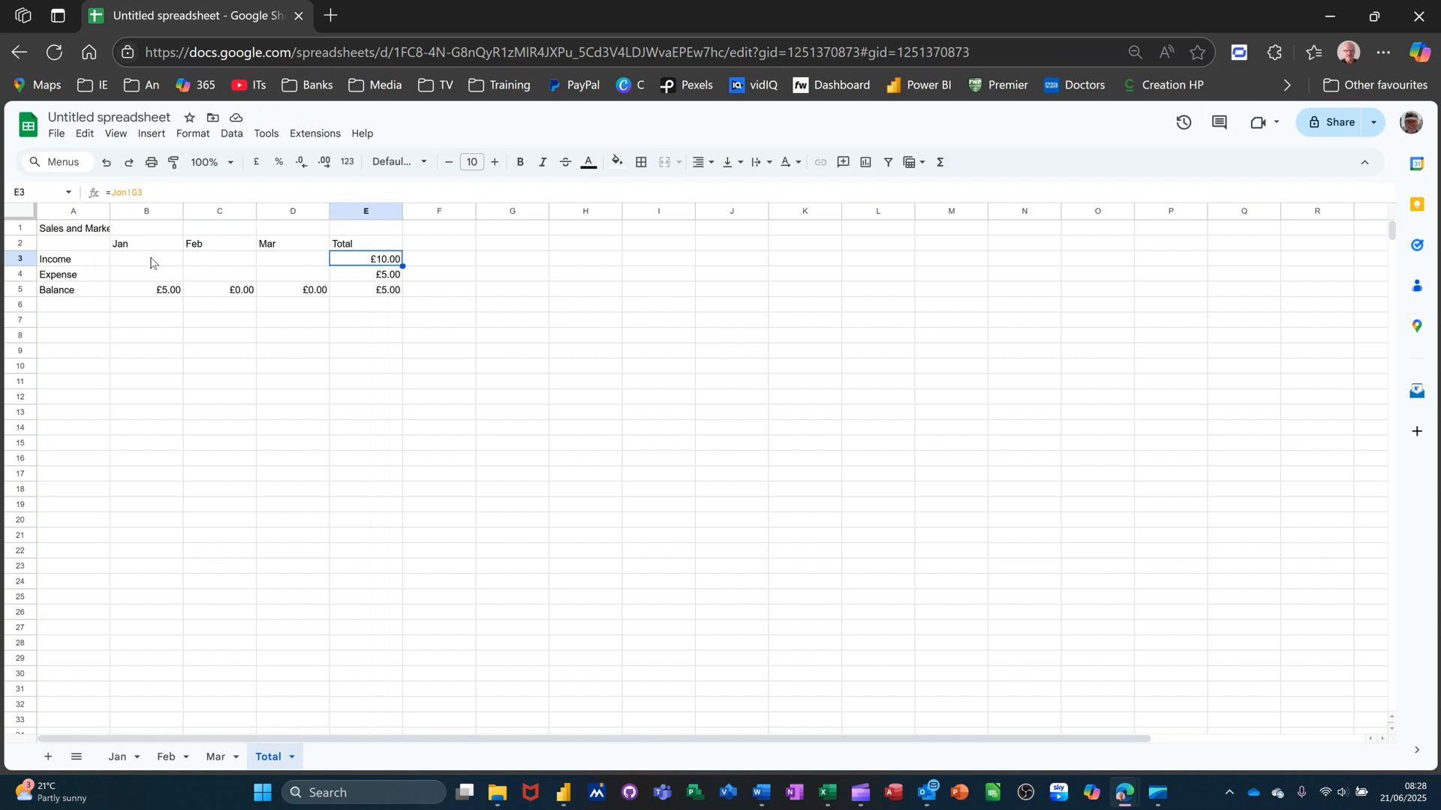
drag(150, 265, 286, 283)
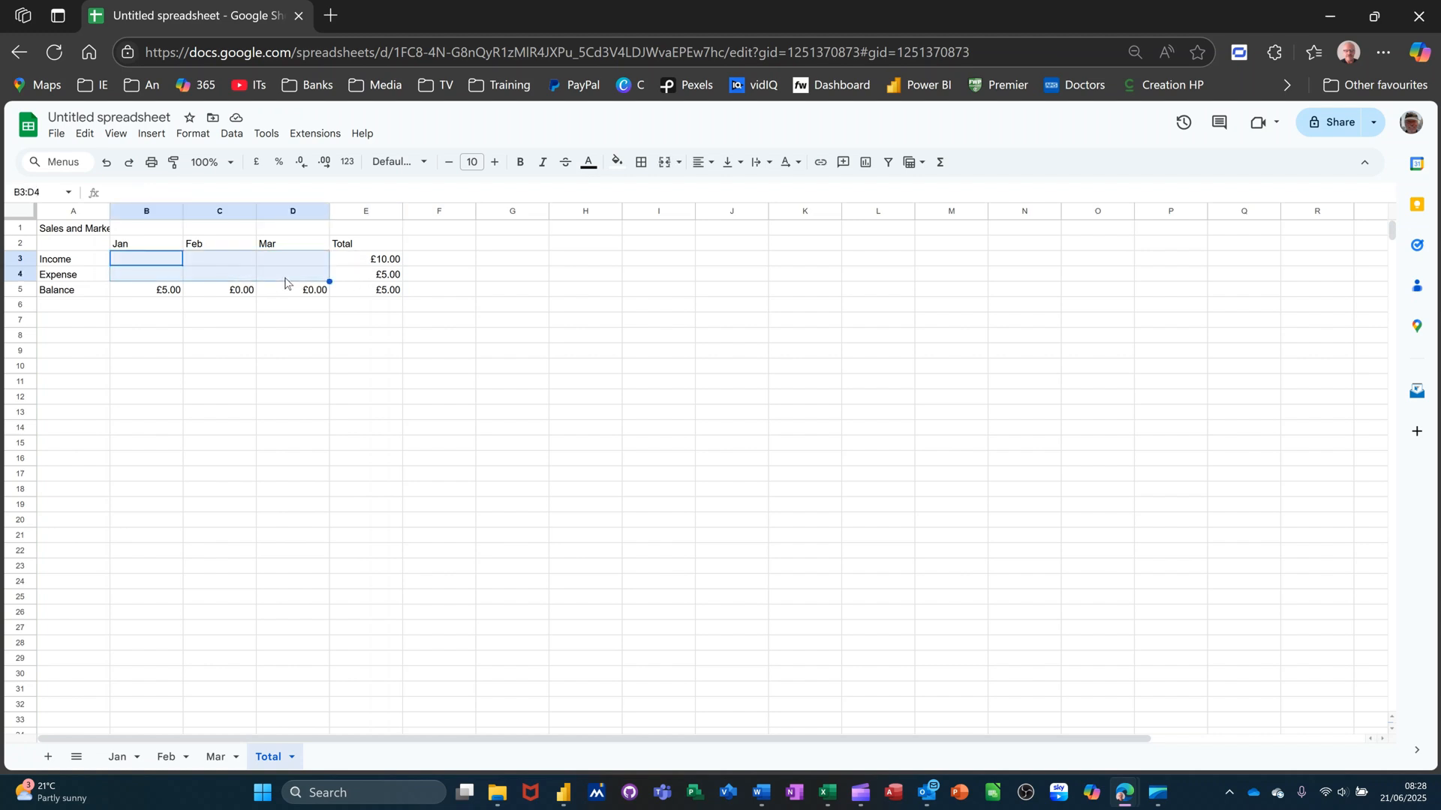
- Total the Income row in E3 with =SUM(B3:D3) and fill the formula down to E5
click(380, 260)
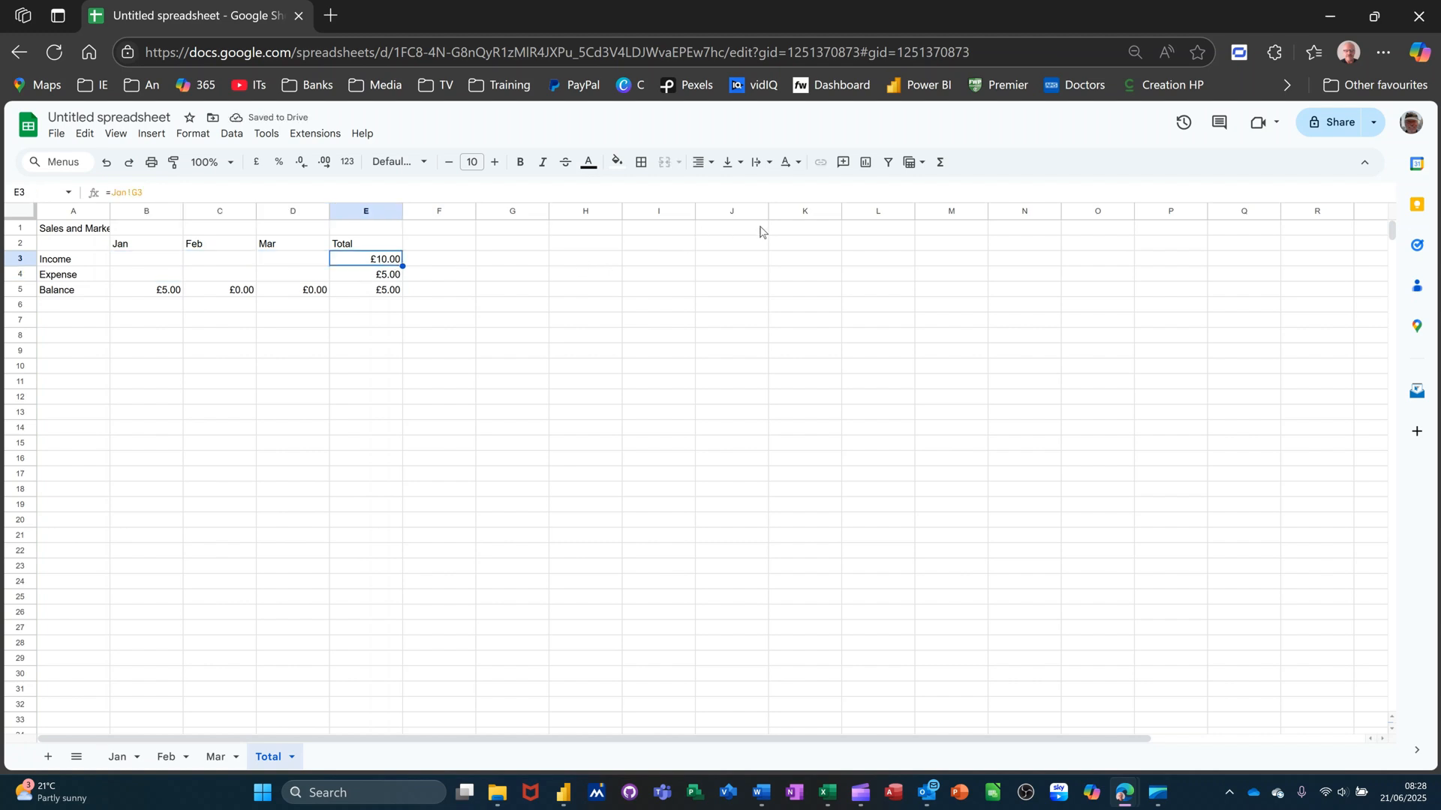
click(941, 162)
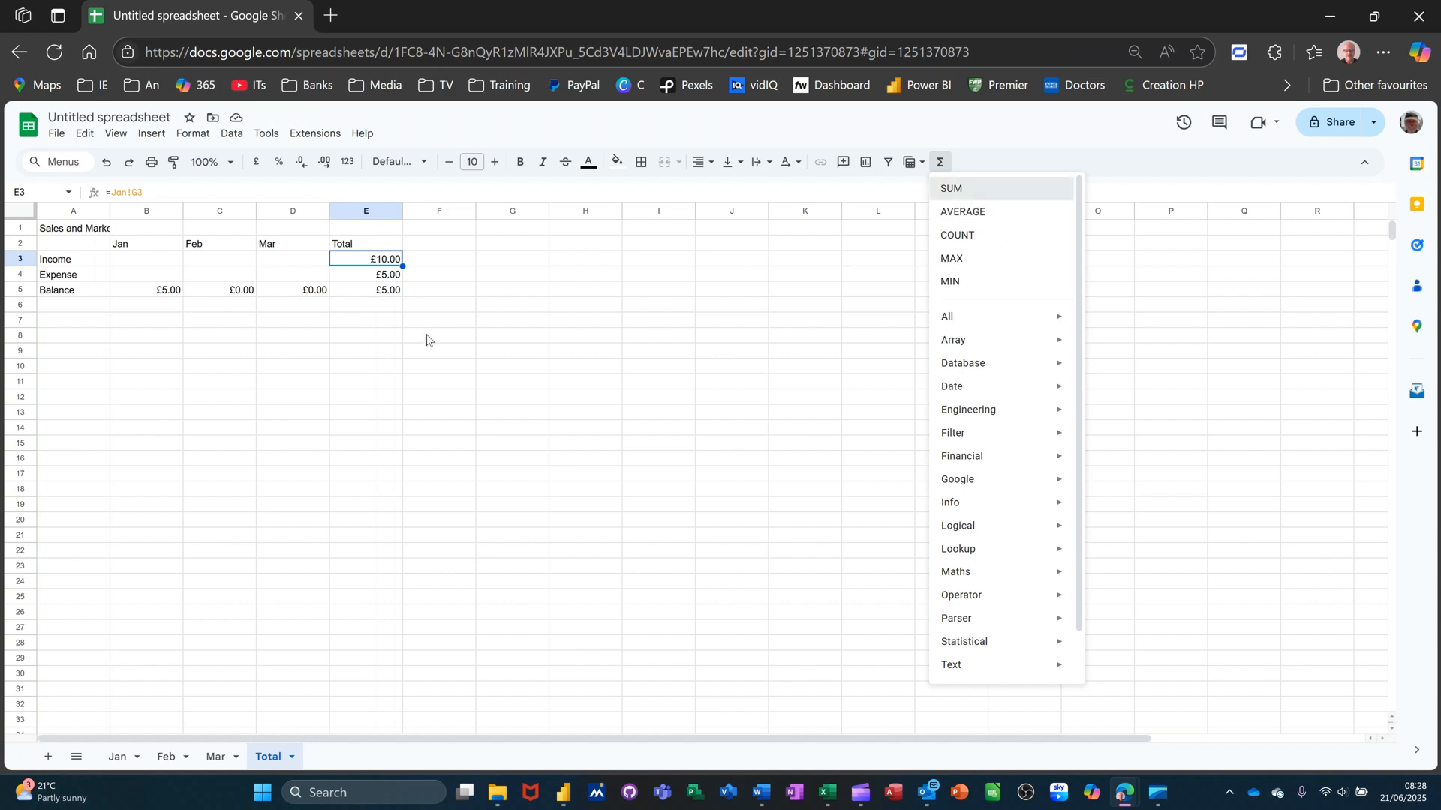
key(Return)
drag(138, 263, 264, 263)
key(Return)
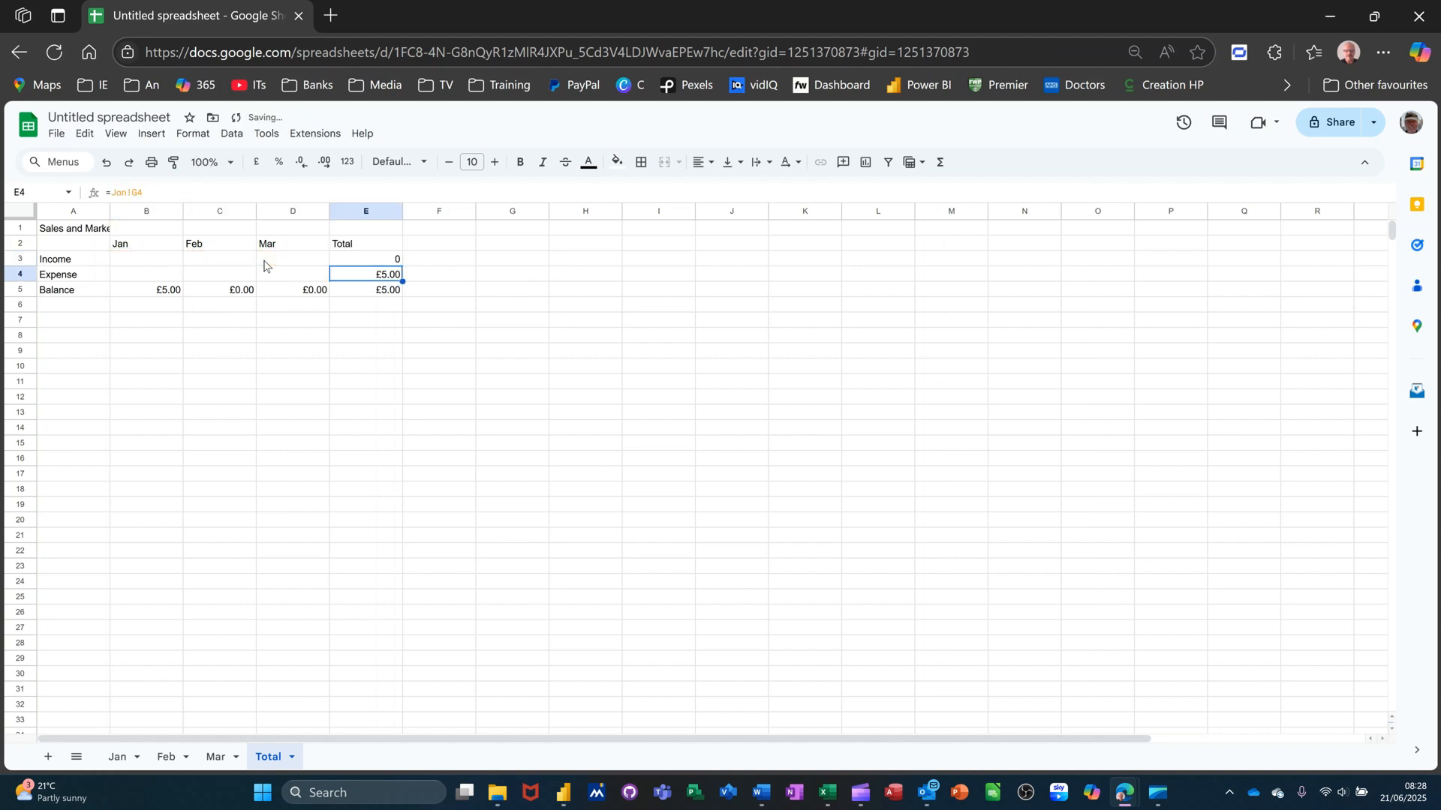
click(392, 262)
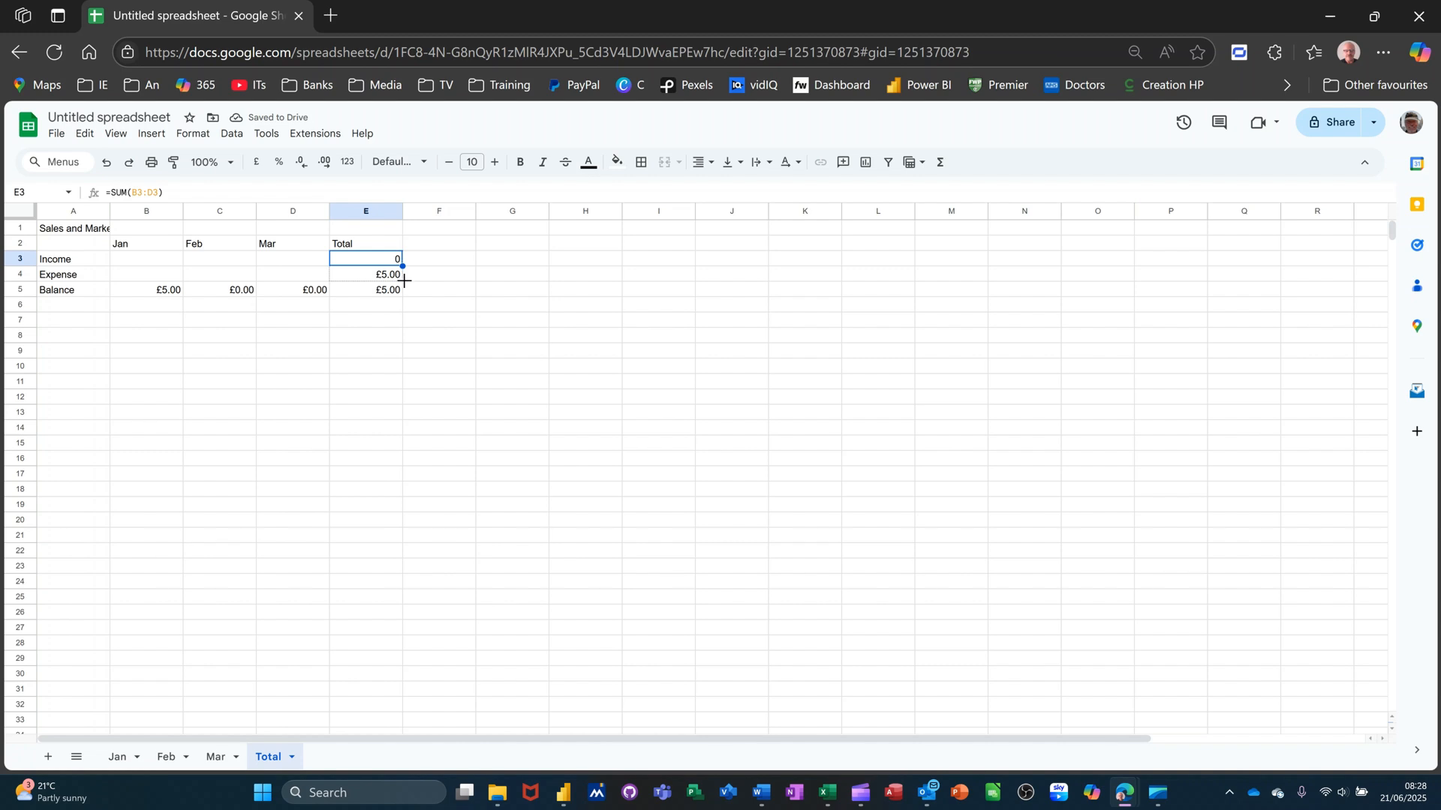
key(shift+Down)
key(shift+Down)
key(ctrl+d)
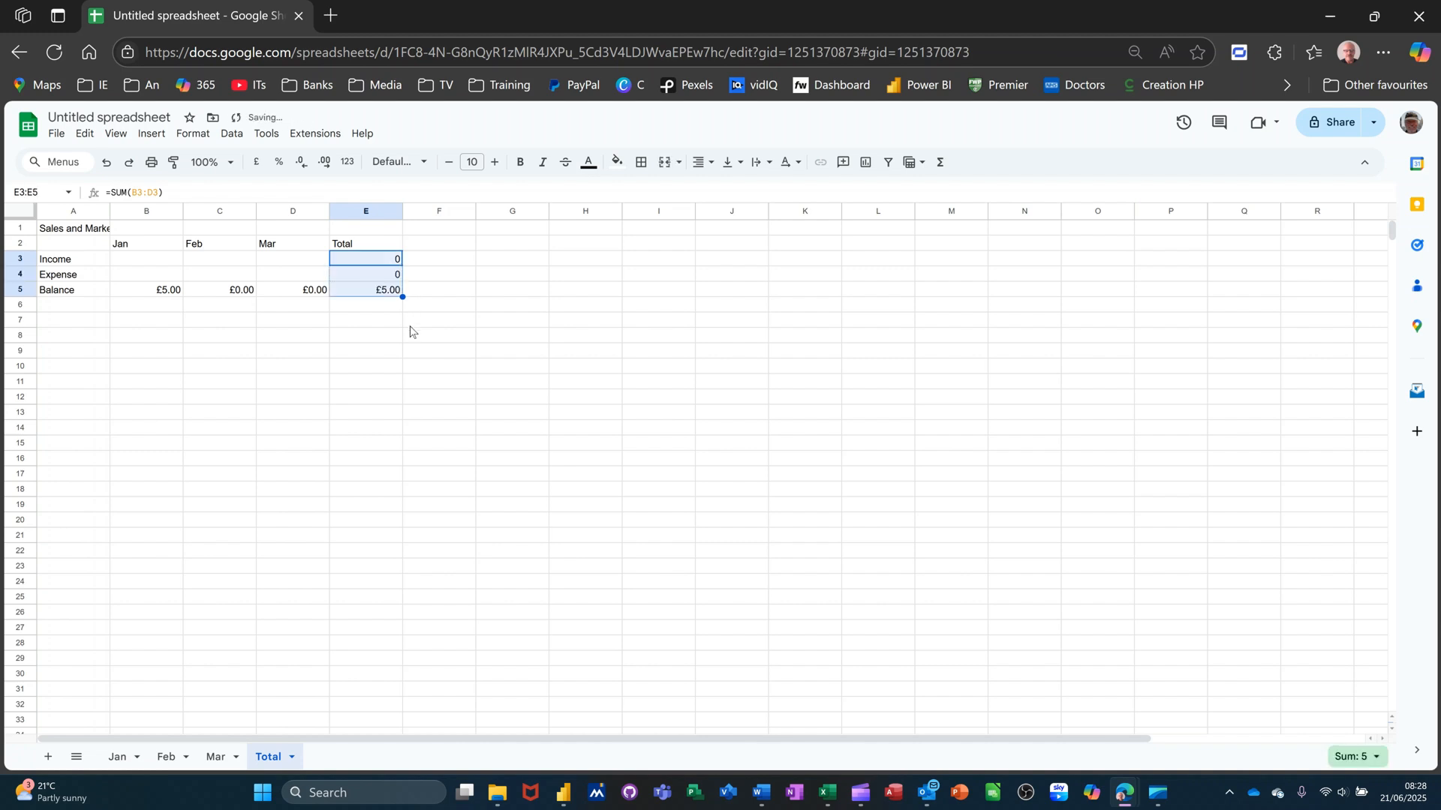
- Calculate the Jan balance in B5 with =B3-B4 and fill the formula across to D5
click(307, 295)
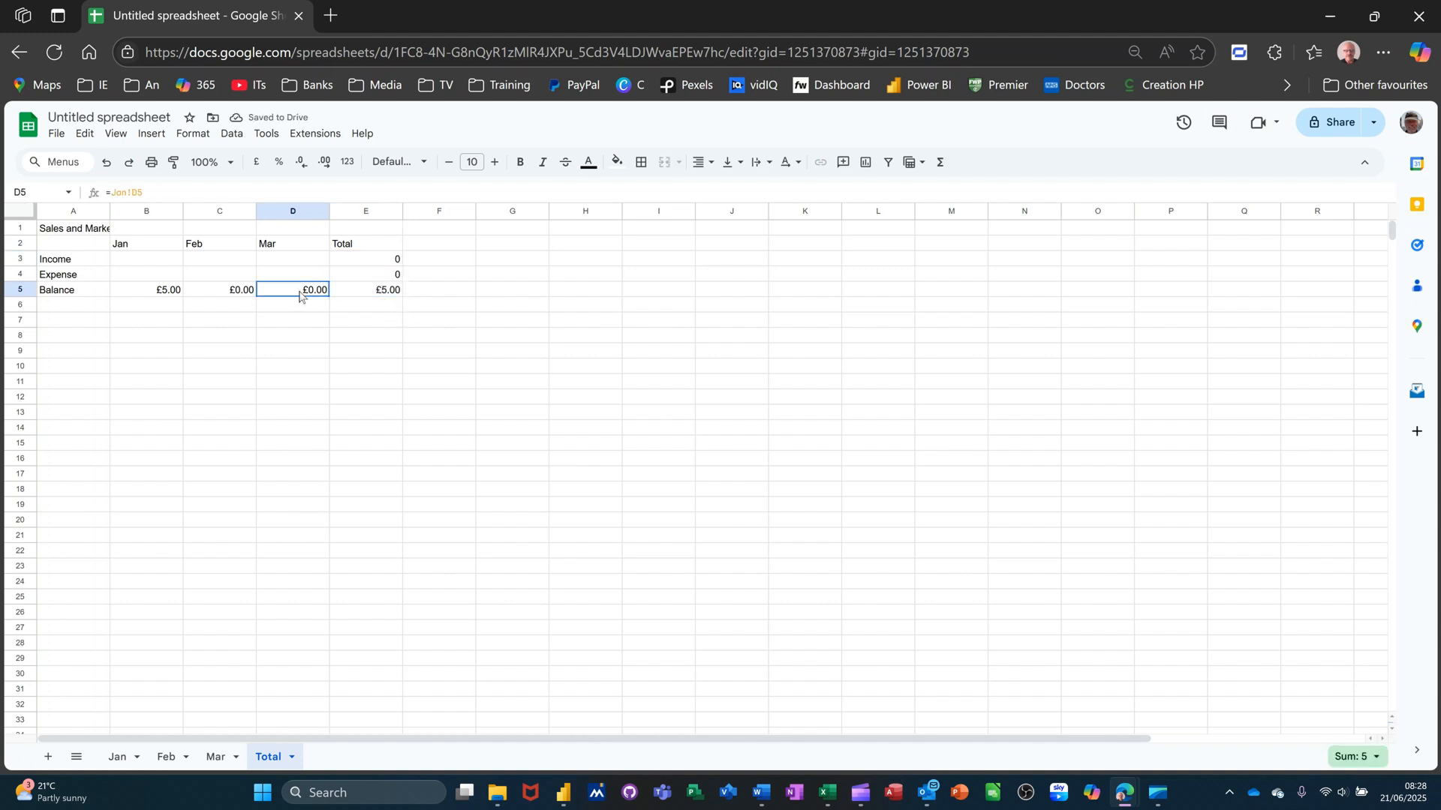
click(145, 299)
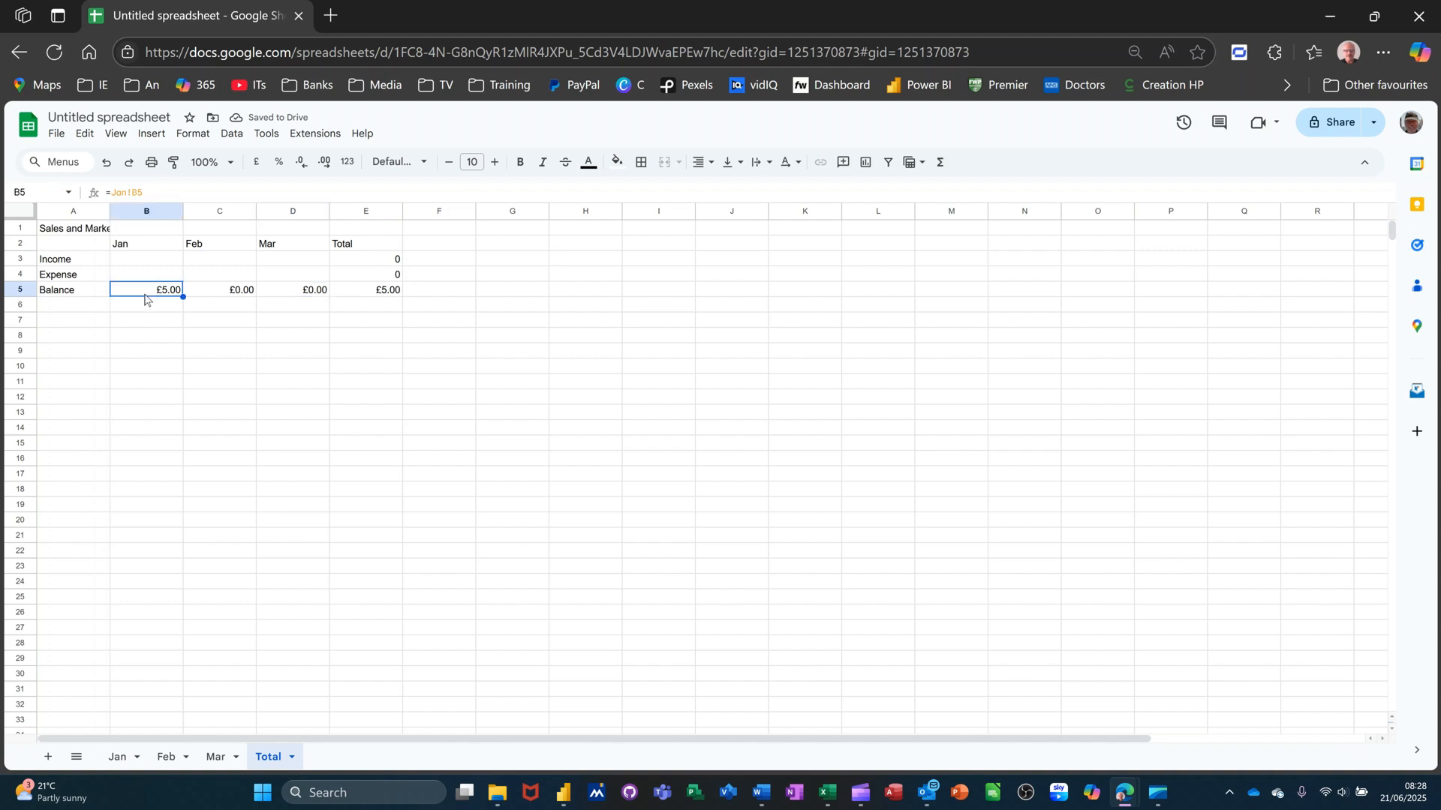
text(=)
click(152, 263)
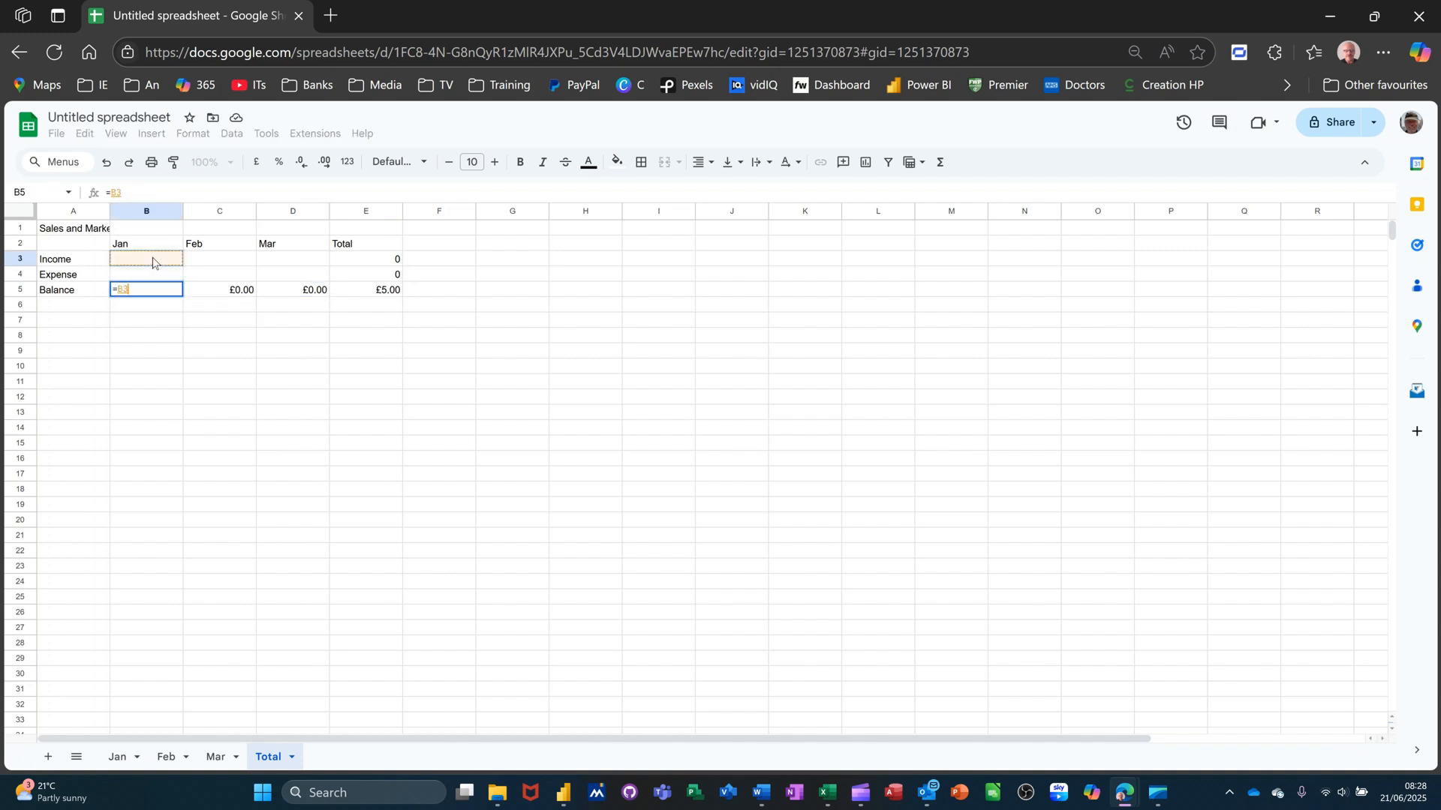
text(-)
click(151, 276)
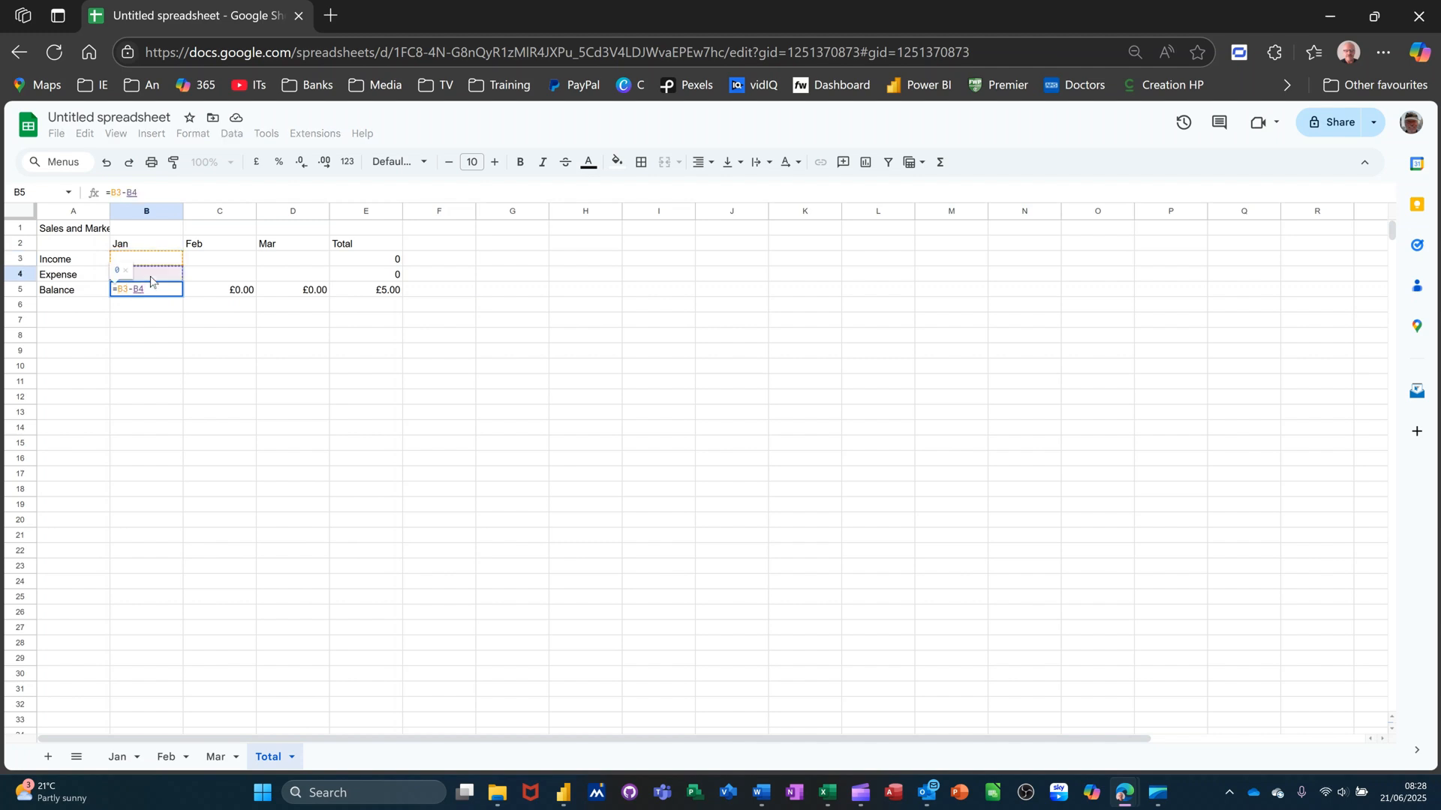
key(Return)
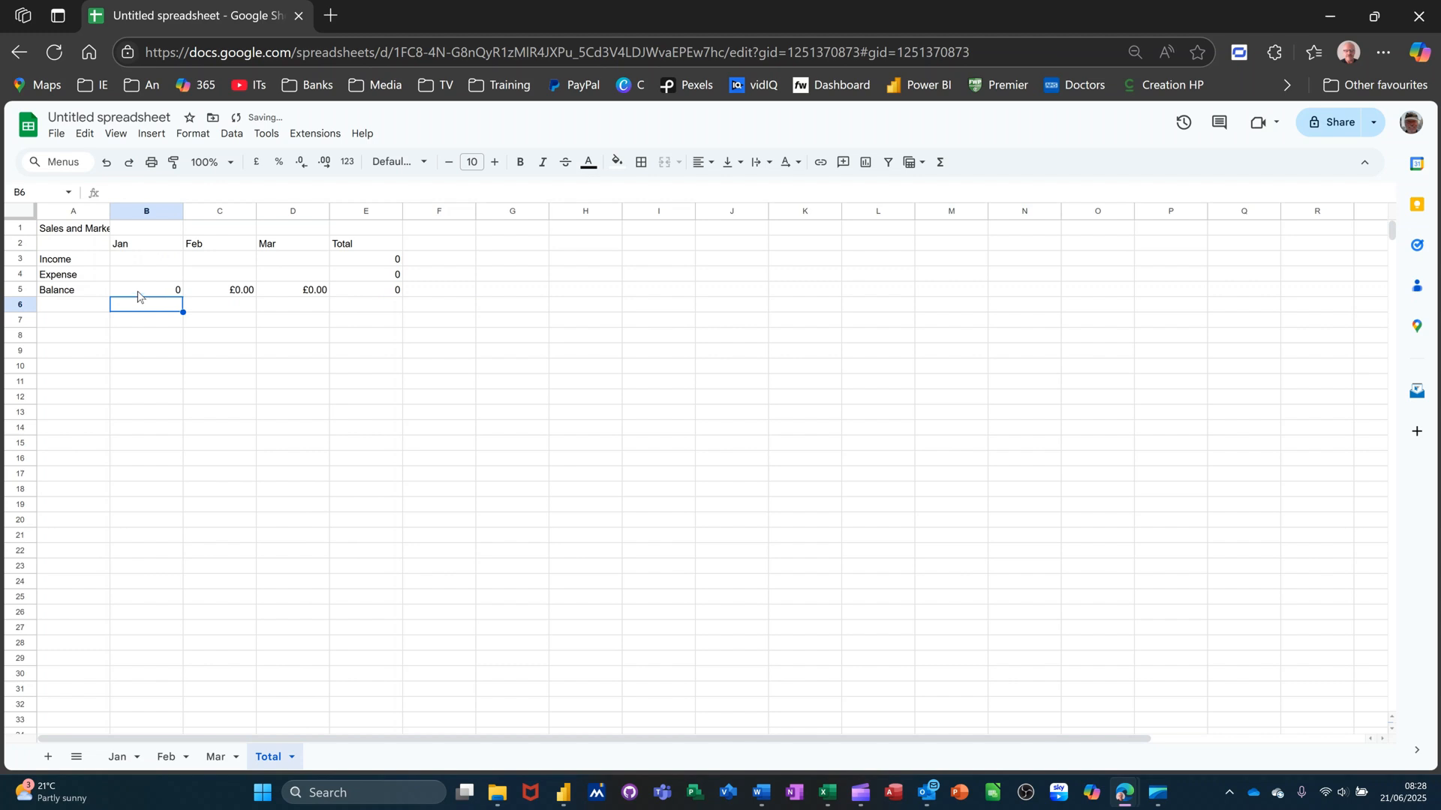
click(181, 295)
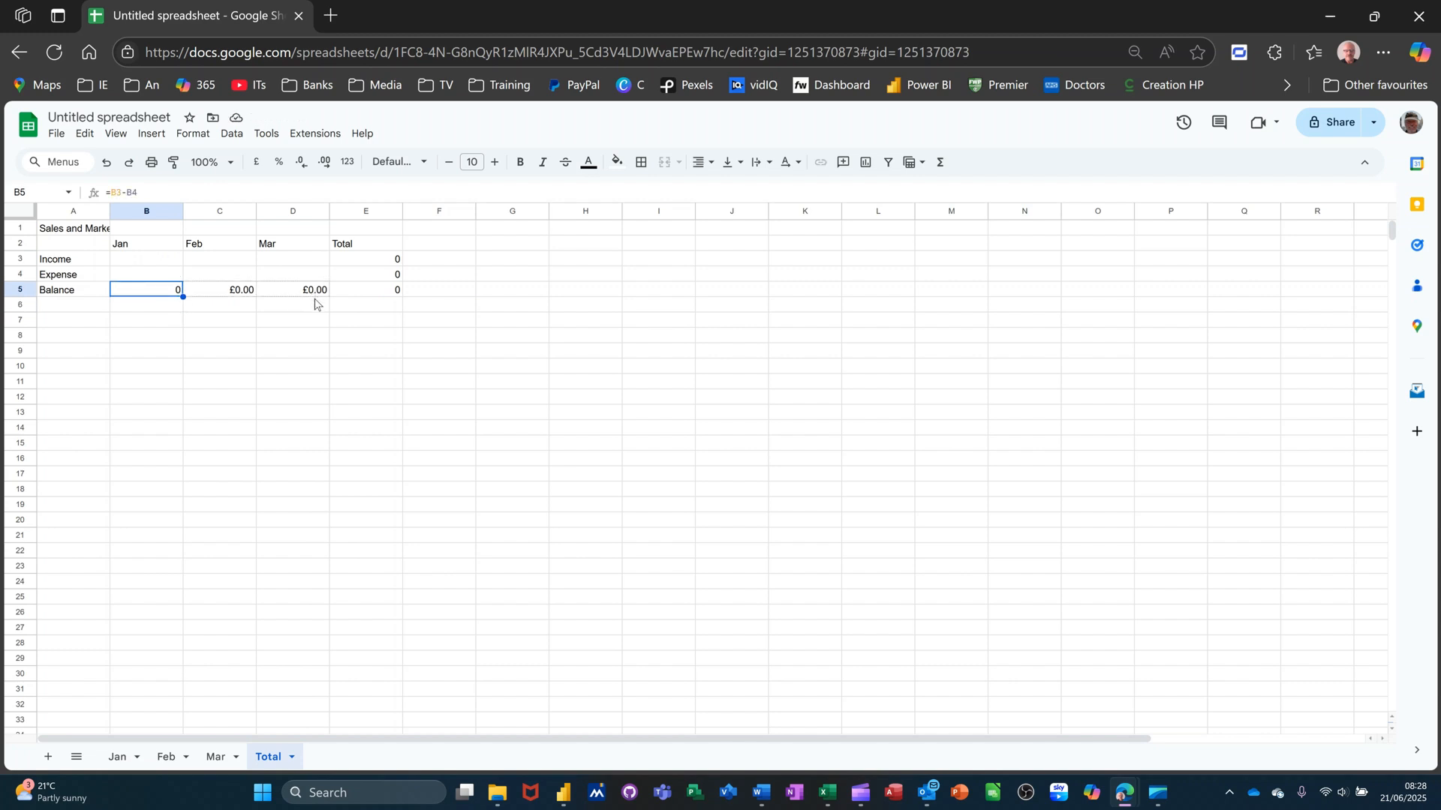
drag(183, 296, 316, 304)
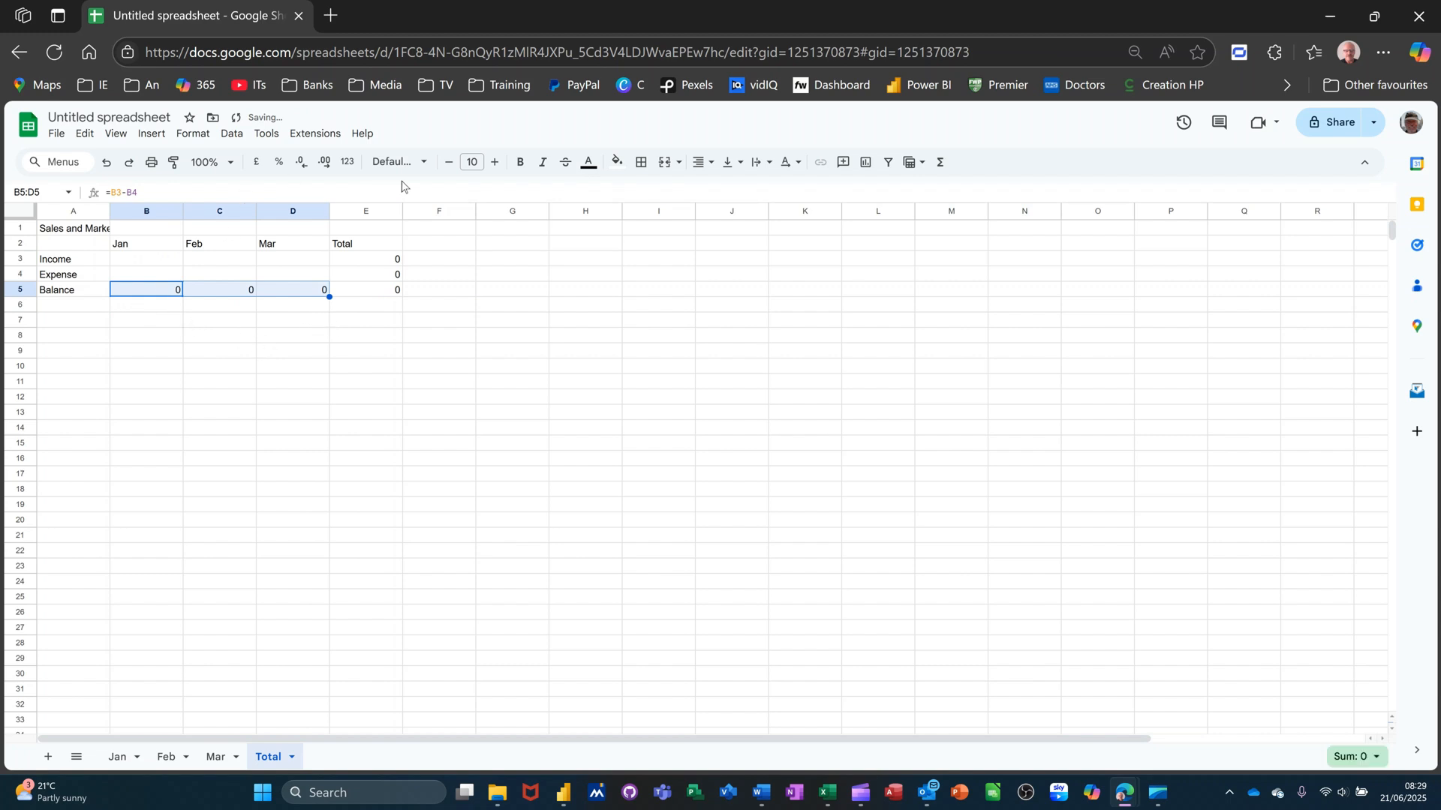
- Format the monthly balances B5:D5 and the income and expense totals E3:E4 as pounds currency
click(257, 162)
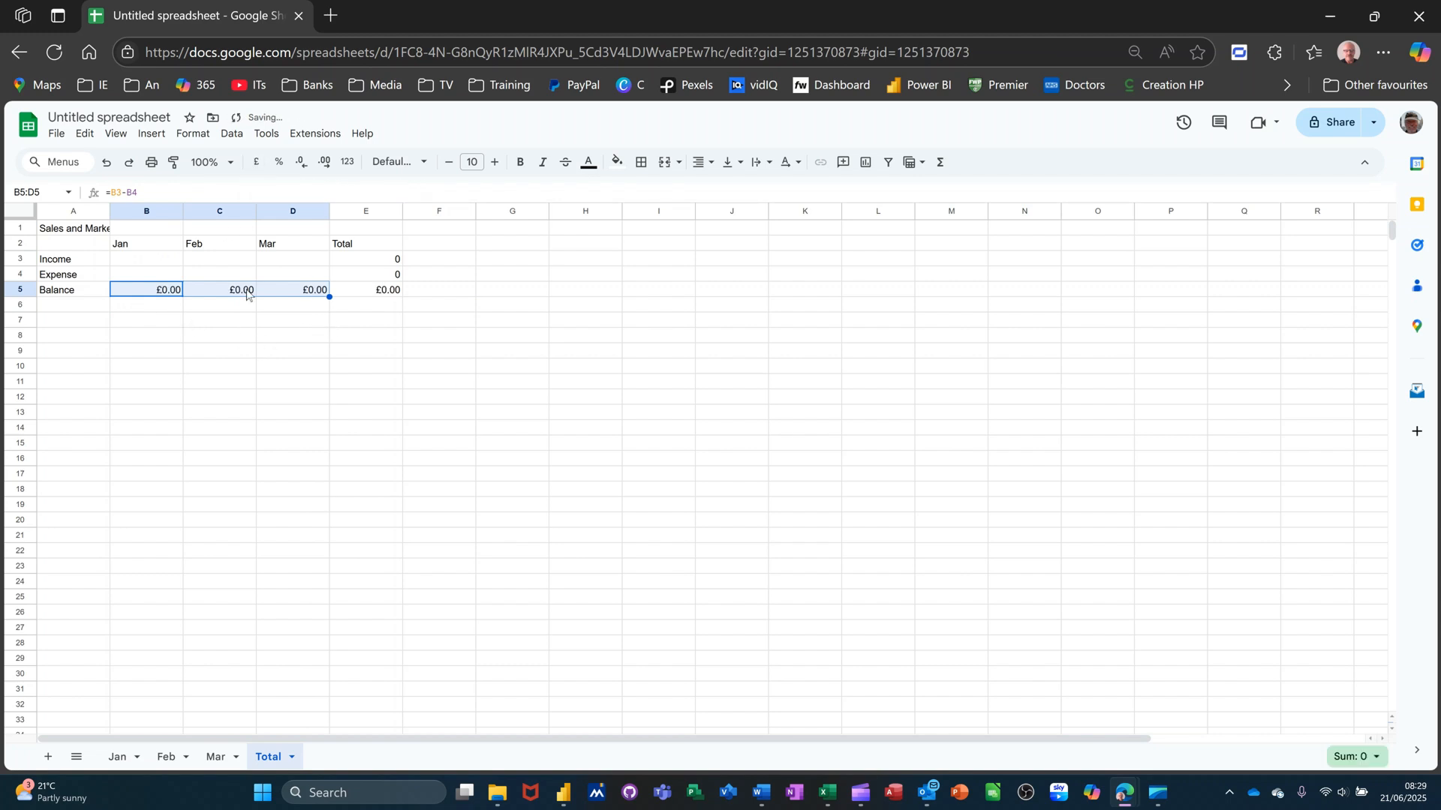
click(376, 260)
shift+click(380, 275)
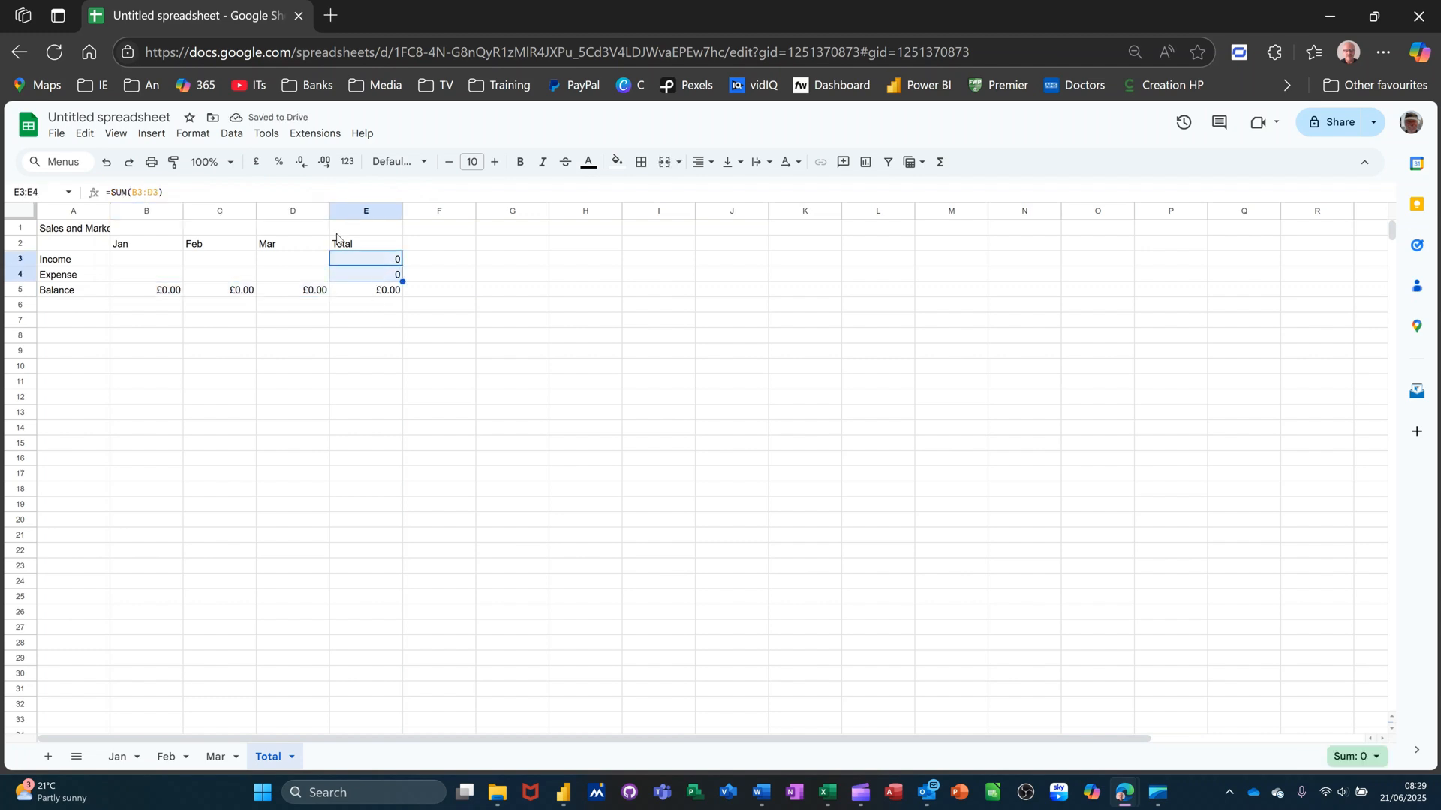
click(257, 162)
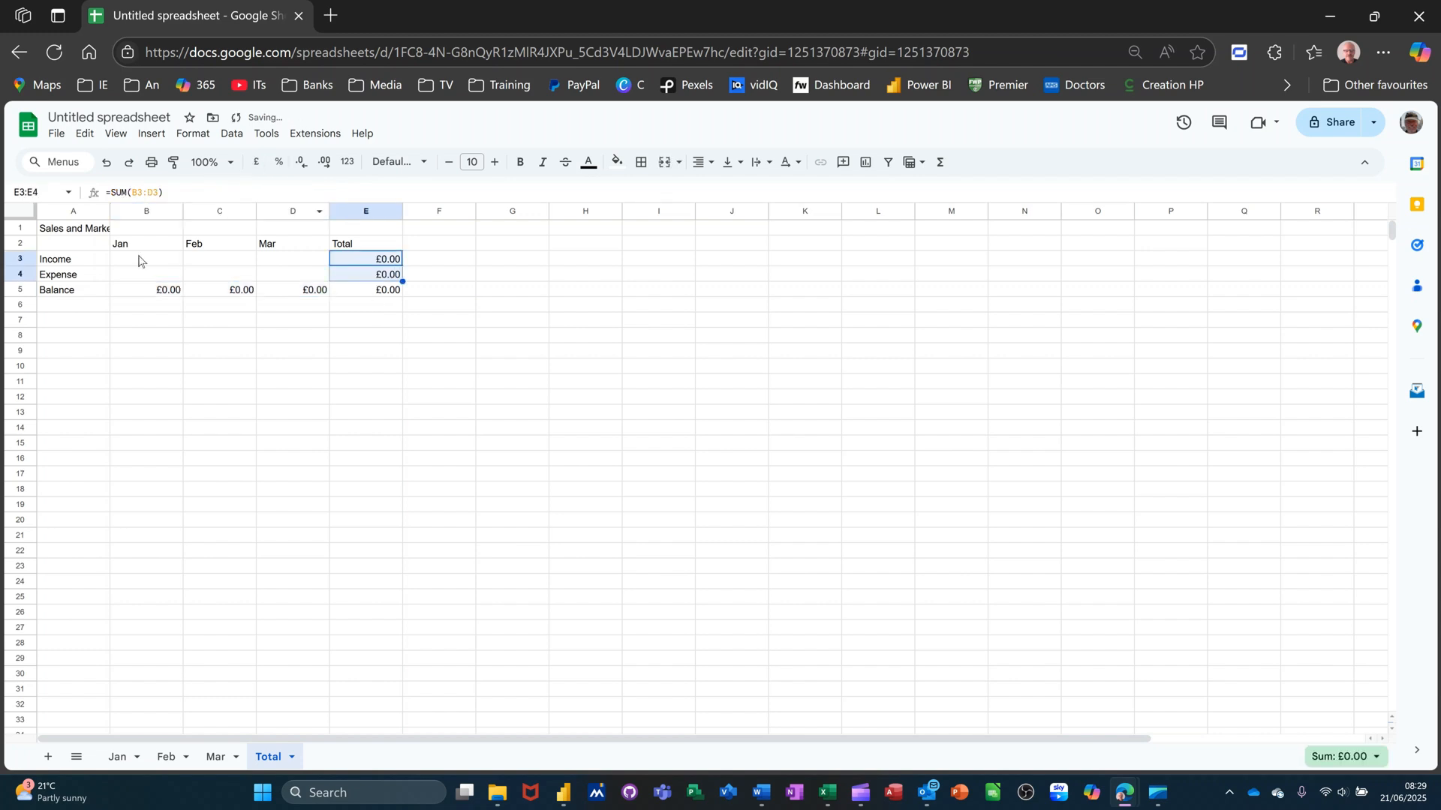
- Format the monthly income and expense cells B3:D4 on the Total sheet as pounds currency
drag(146, 259, 298, 276)
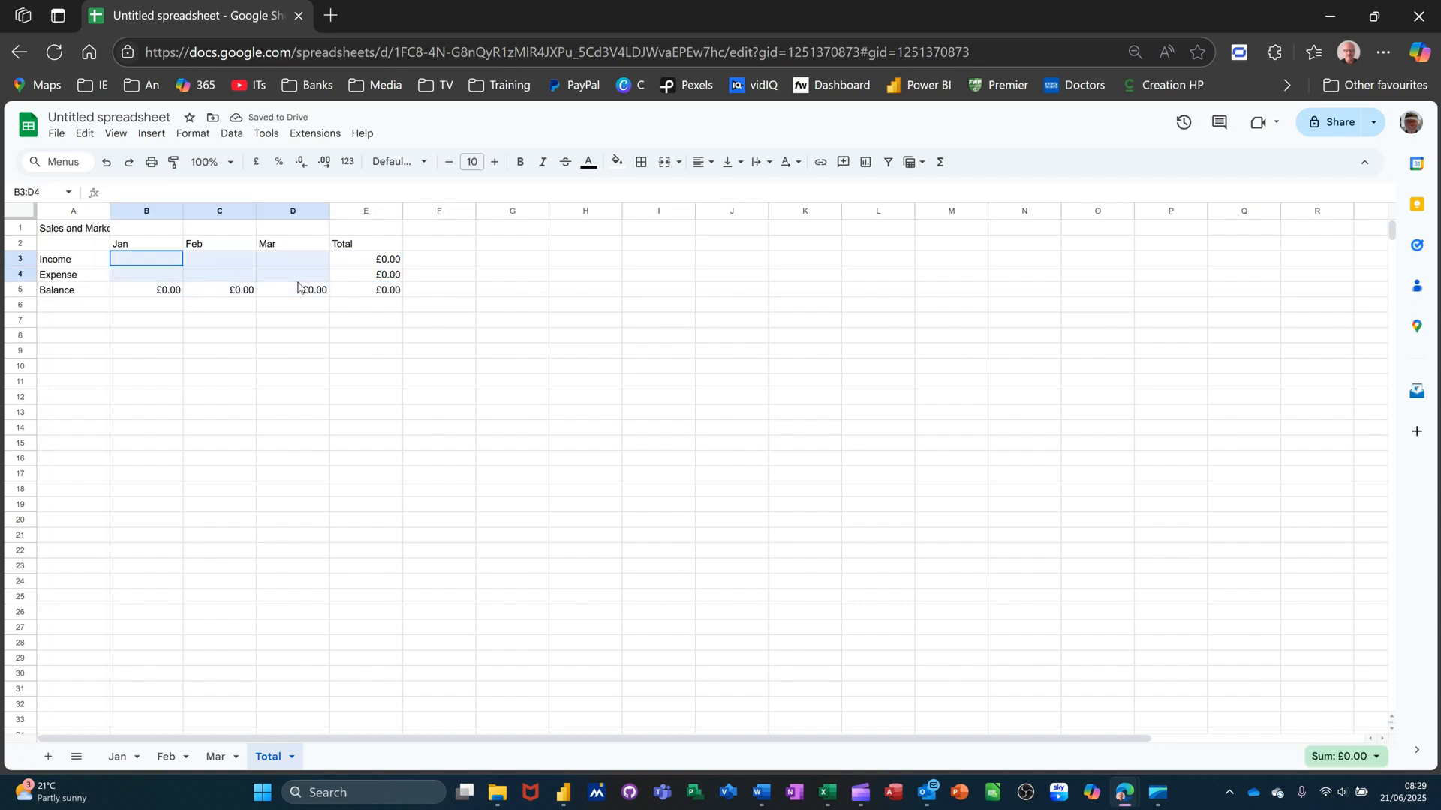
click(257, 162)
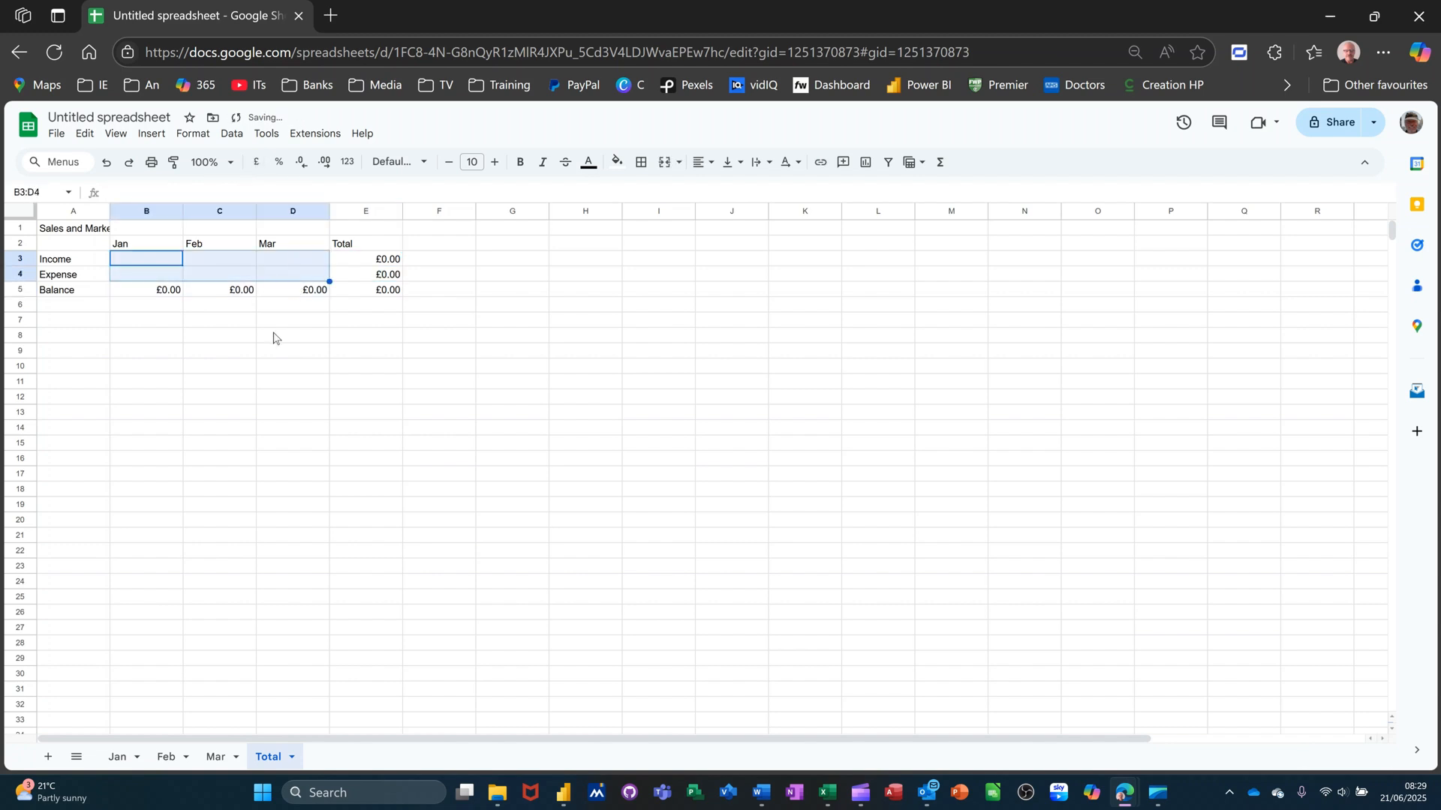
click(274, 334)
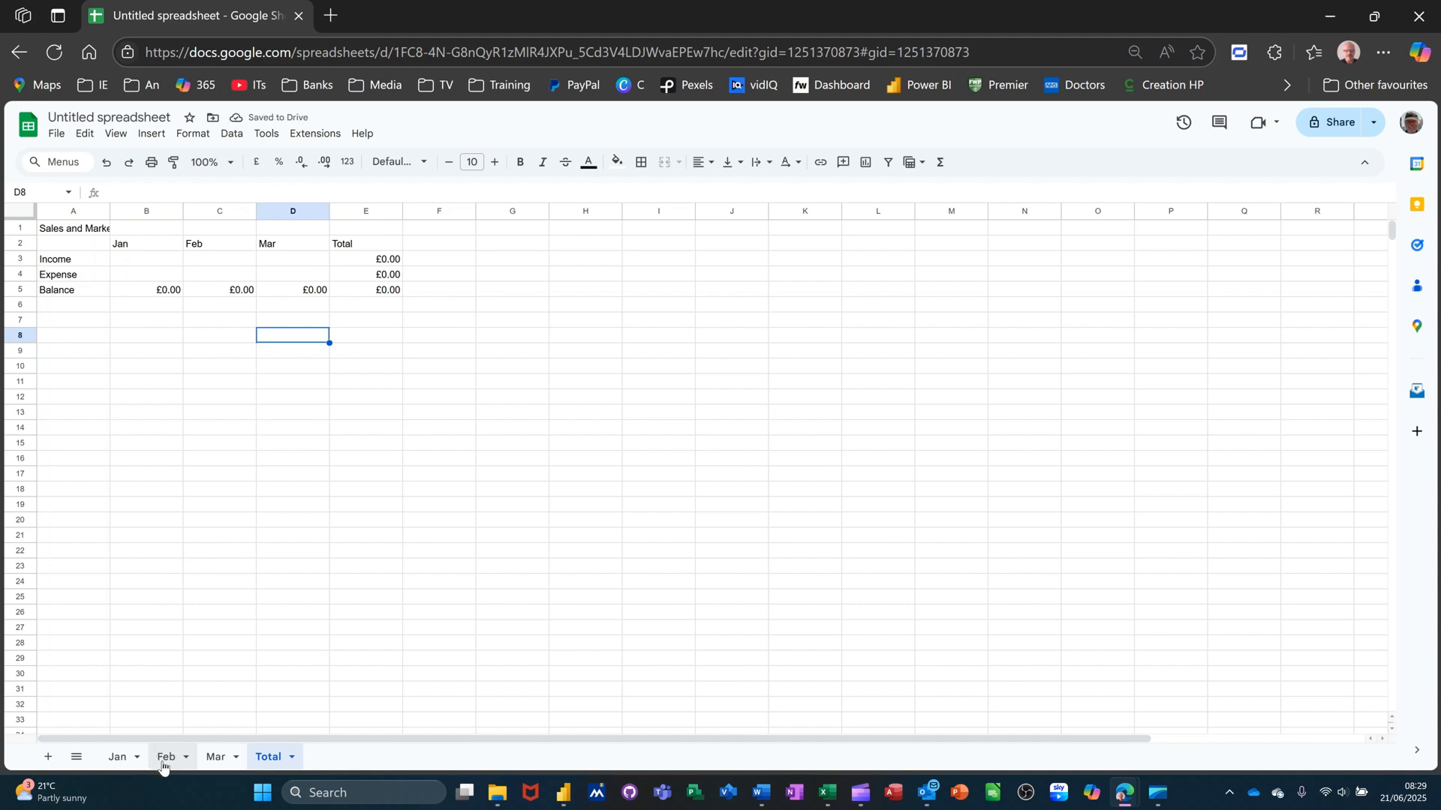
click(119, 758)
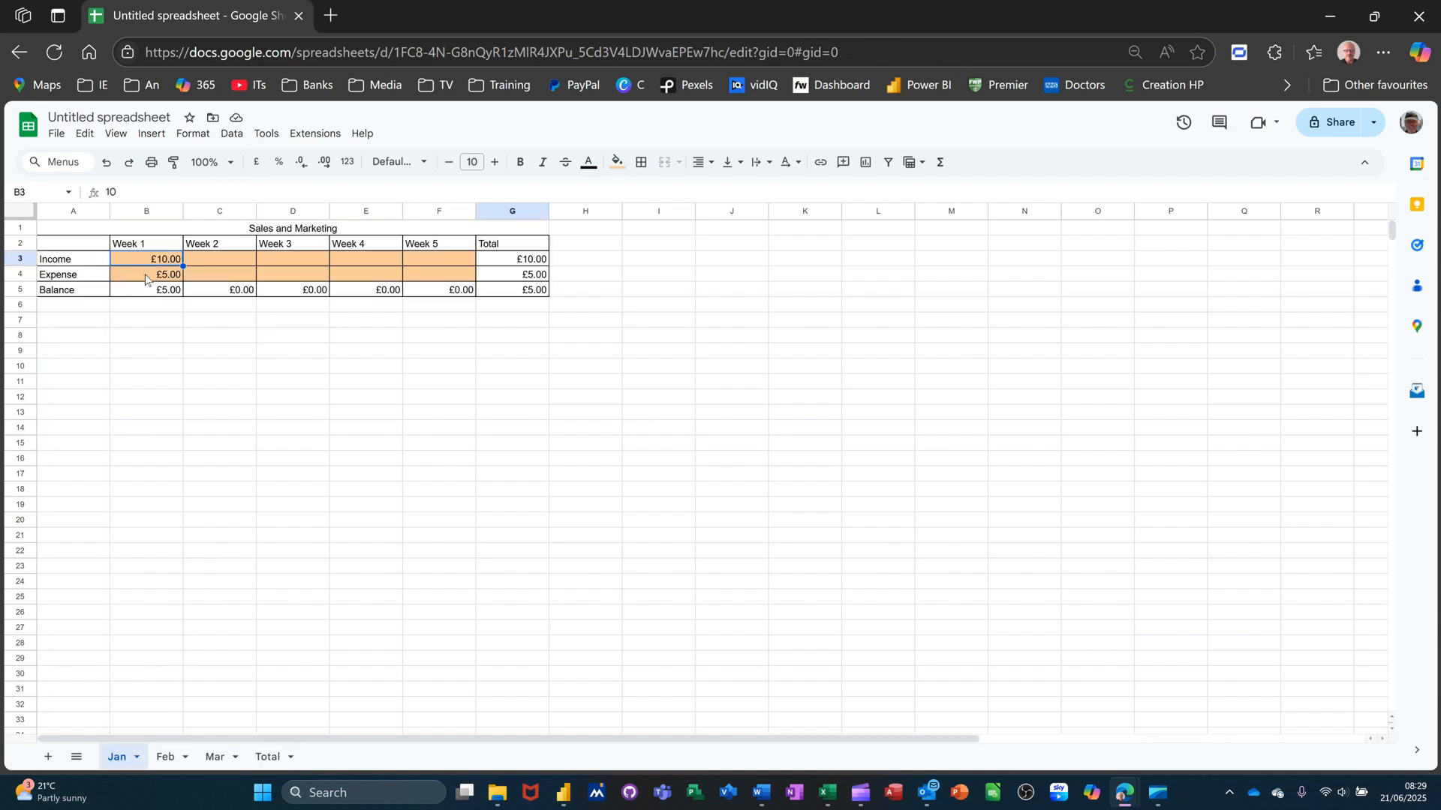
click(283, 260)
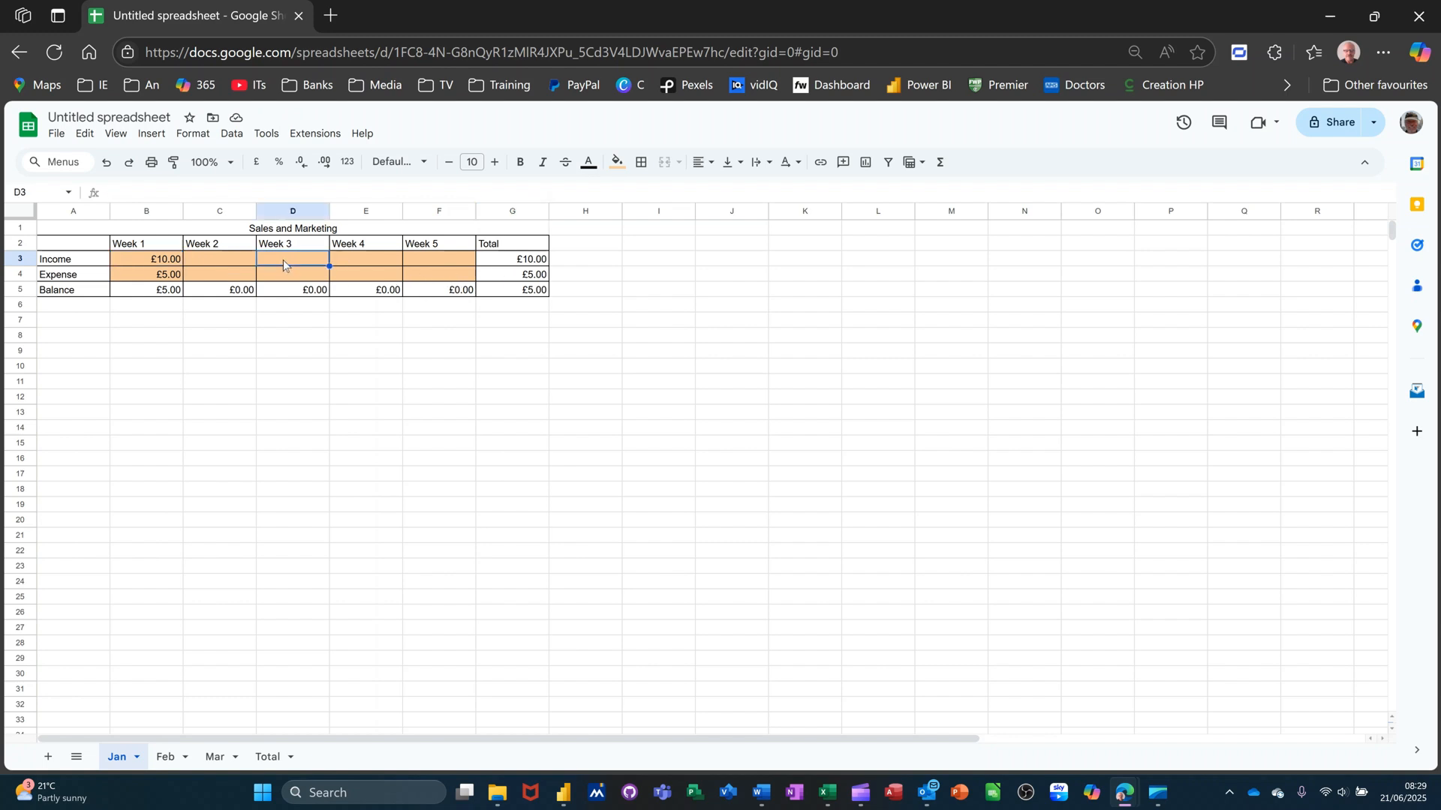
click(224, 259)
click(351, 273)
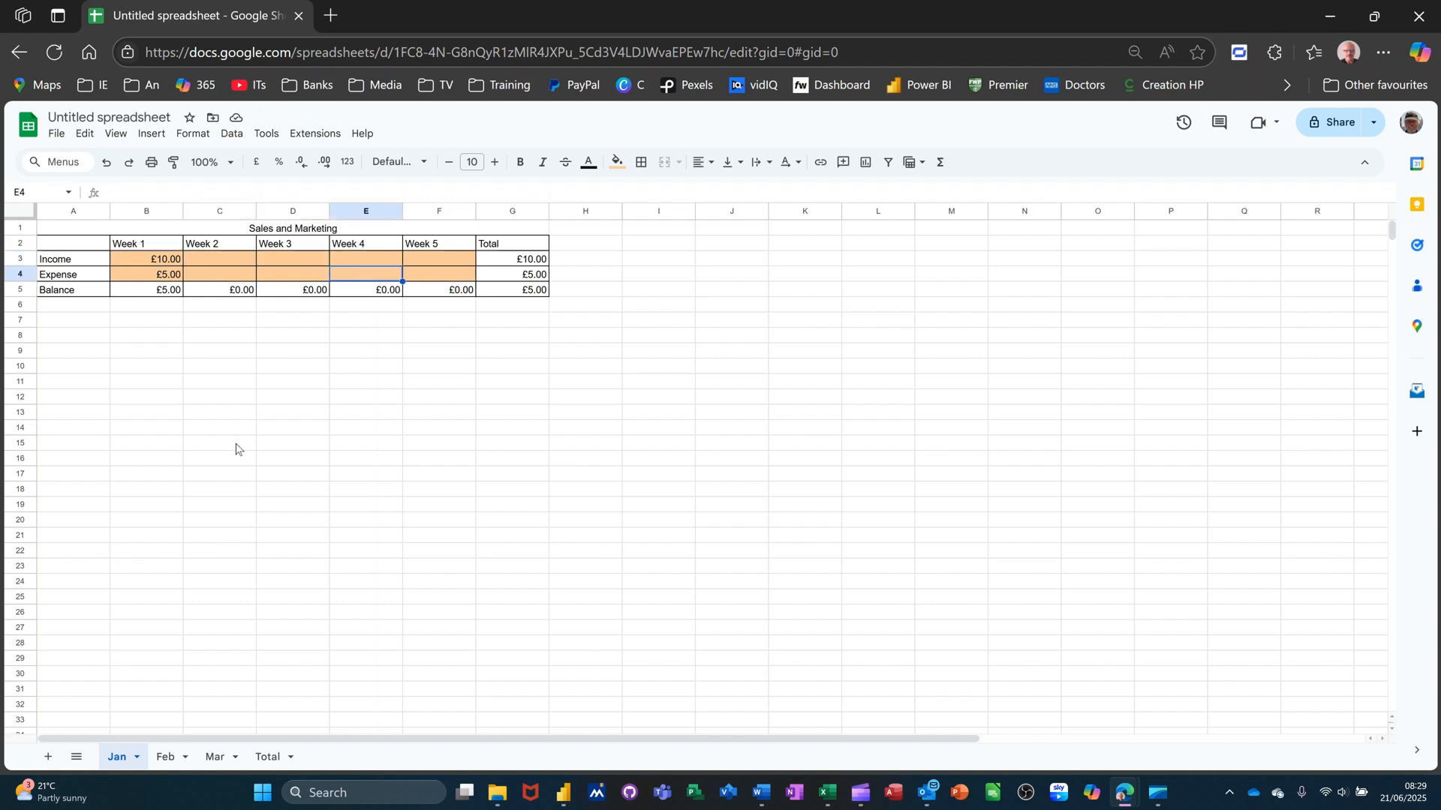
- Clear the linked Jan formulas from B3:G5 on both the Feb and Mar sheets
click(171, 762)
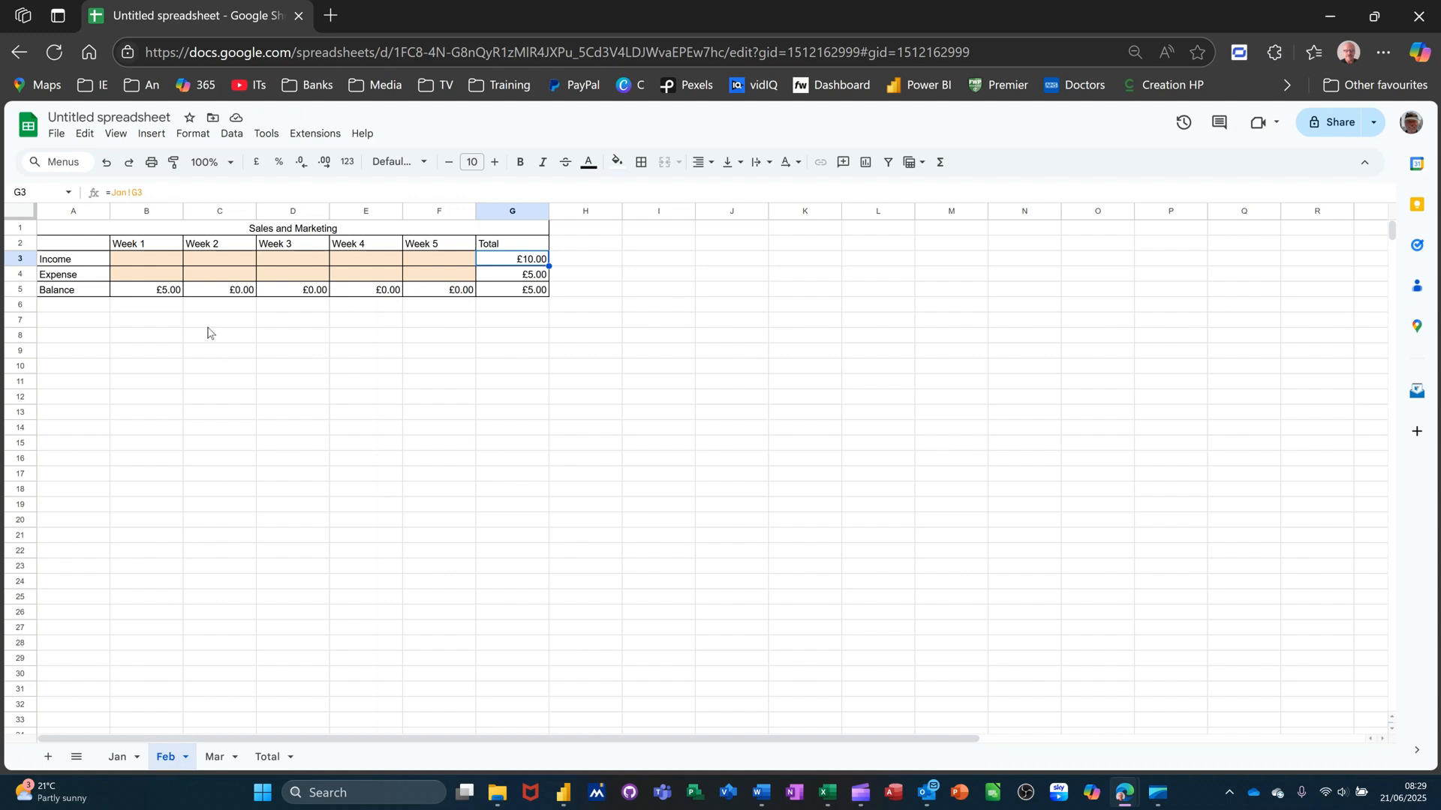
drag(147, 260, 488, 290)
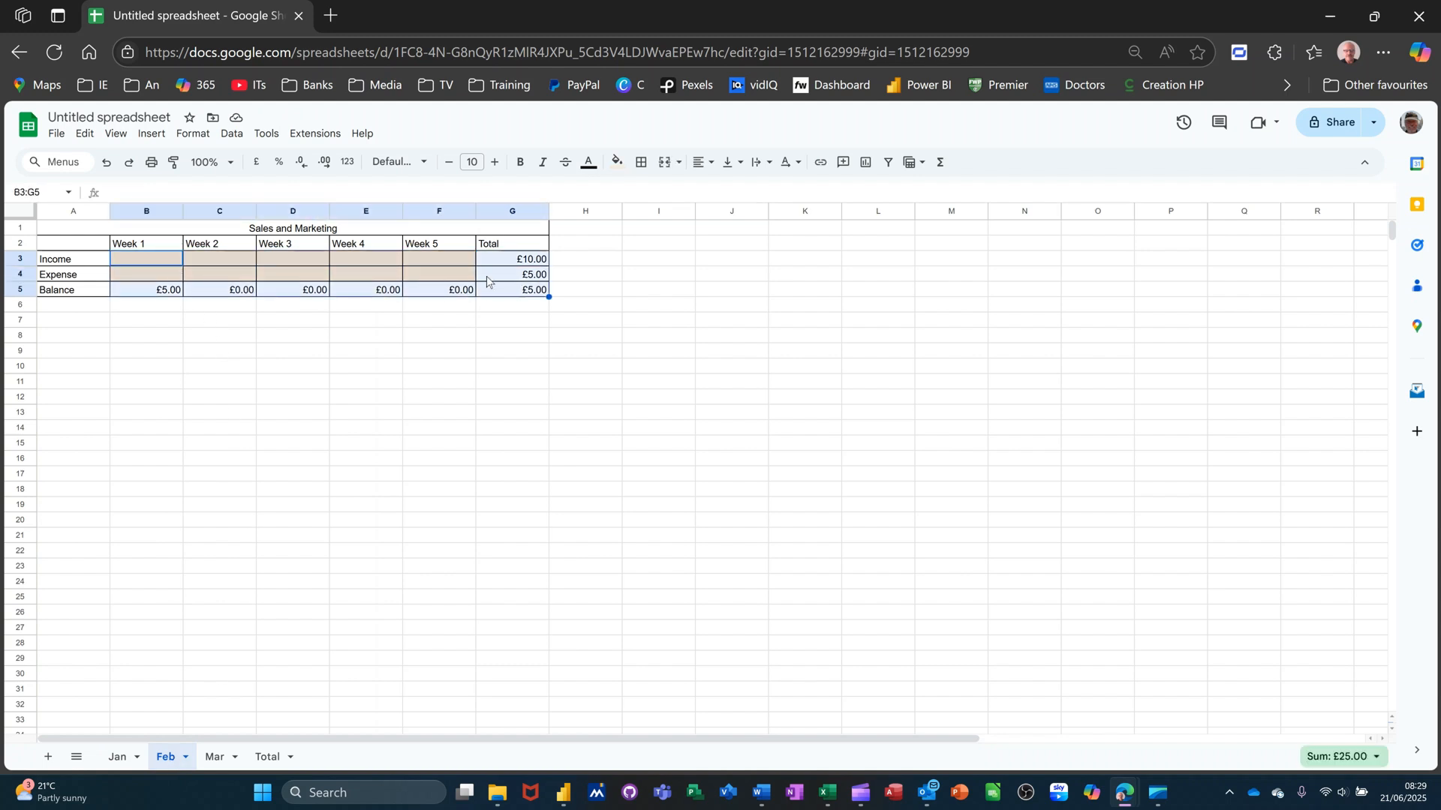
key(Delete)
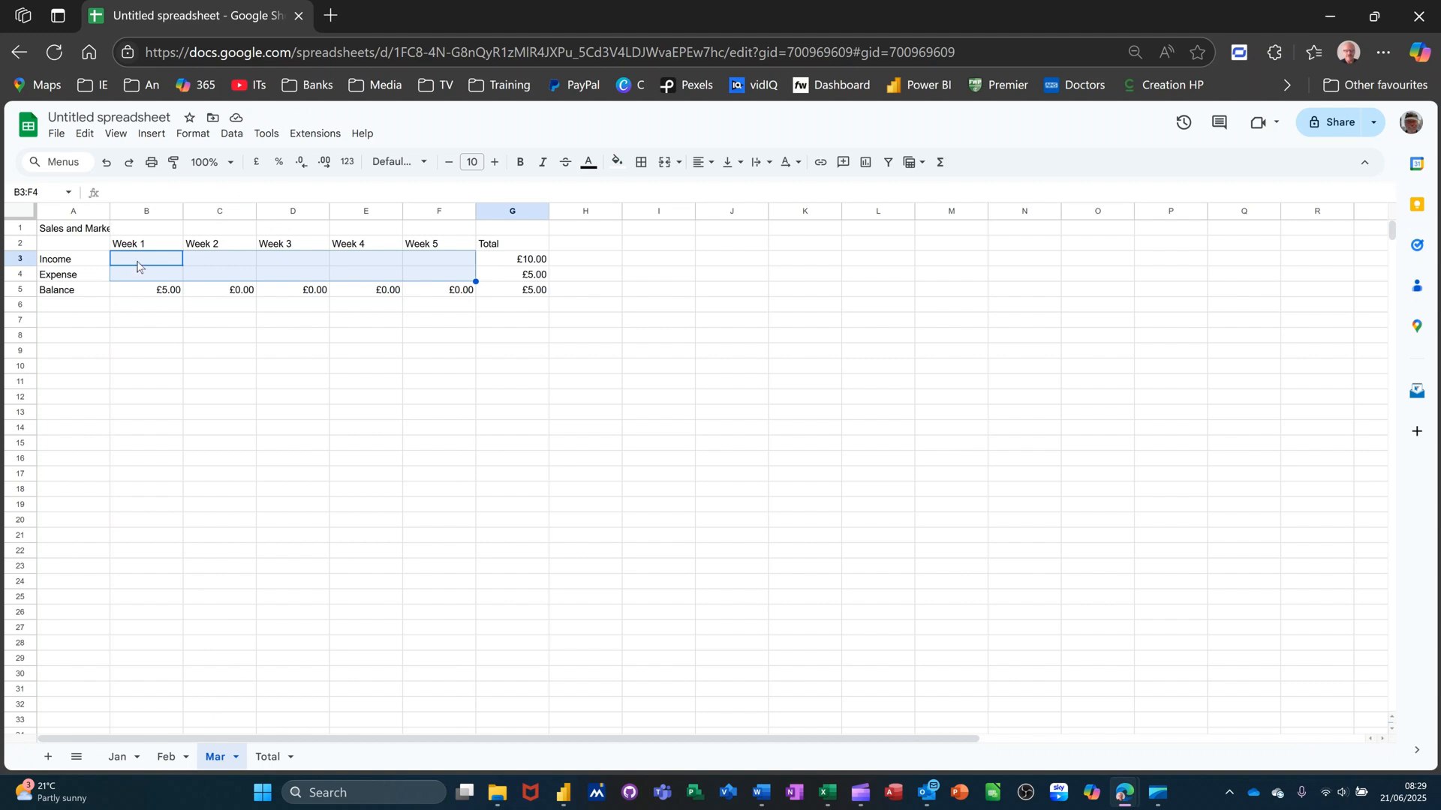
drag(136, 261, 517, 294)
key(Delete)
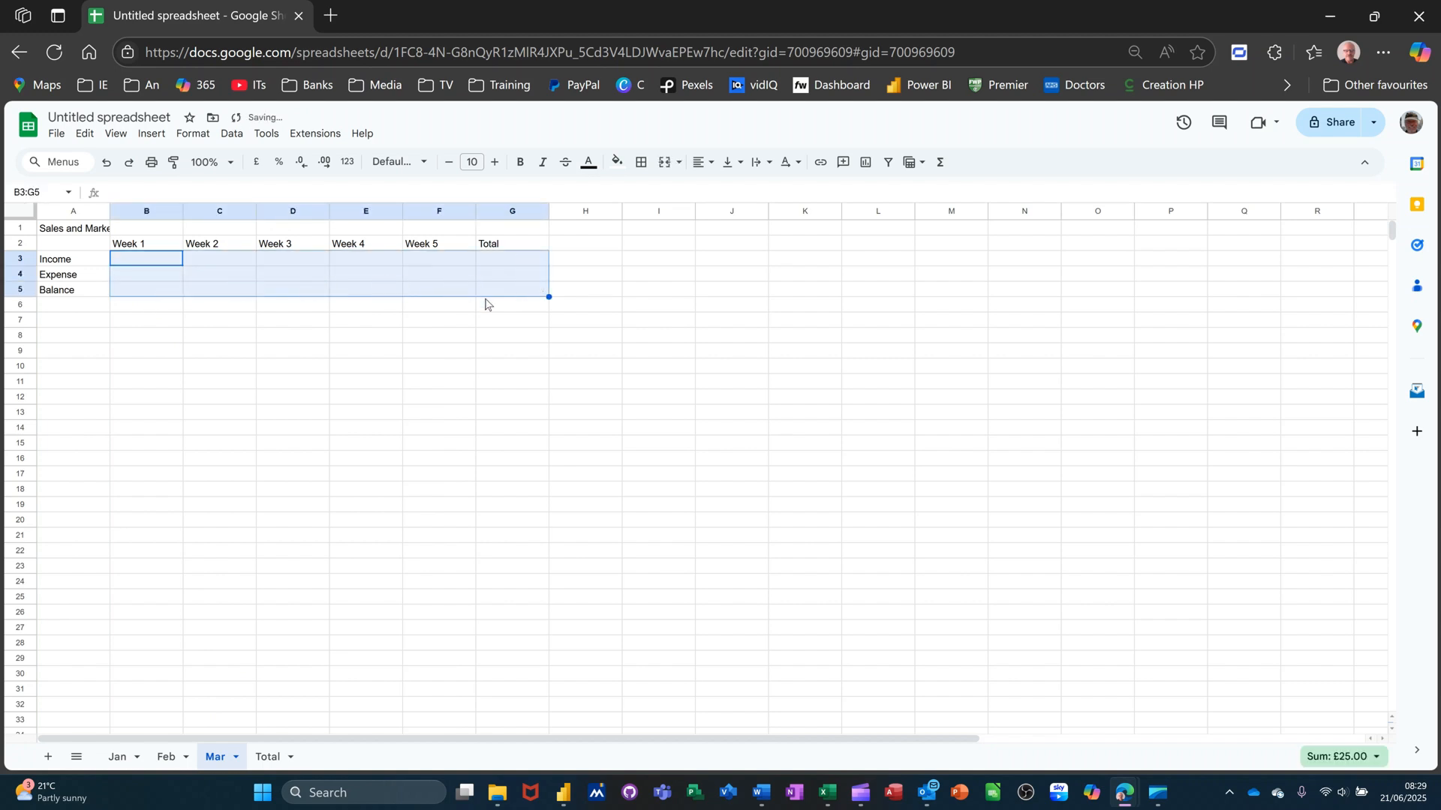
- On the Feb sheet, enter =B3-B3 as the Week 1 balance in B5 and fill it across to F5
click(169, 764)
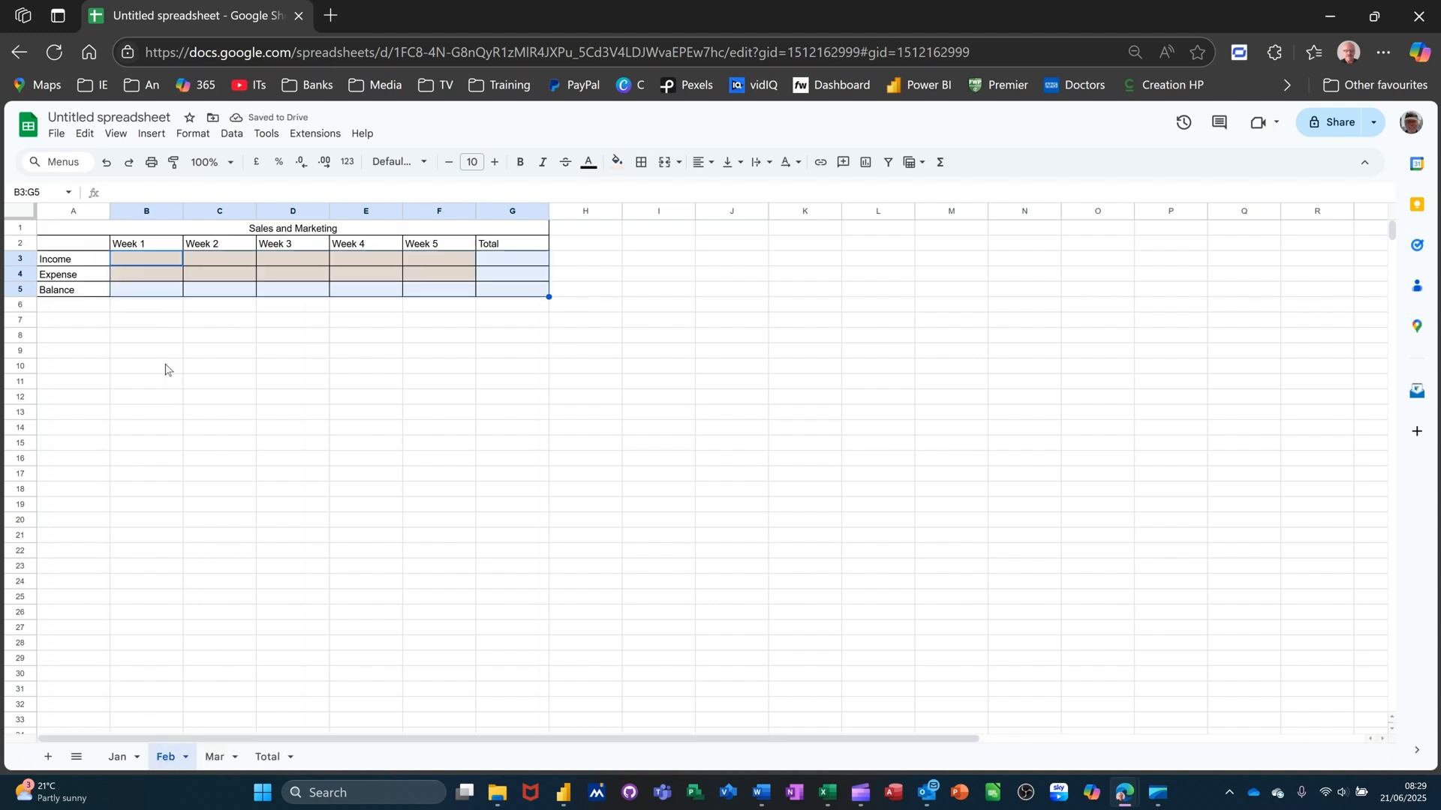
click(144, 293)
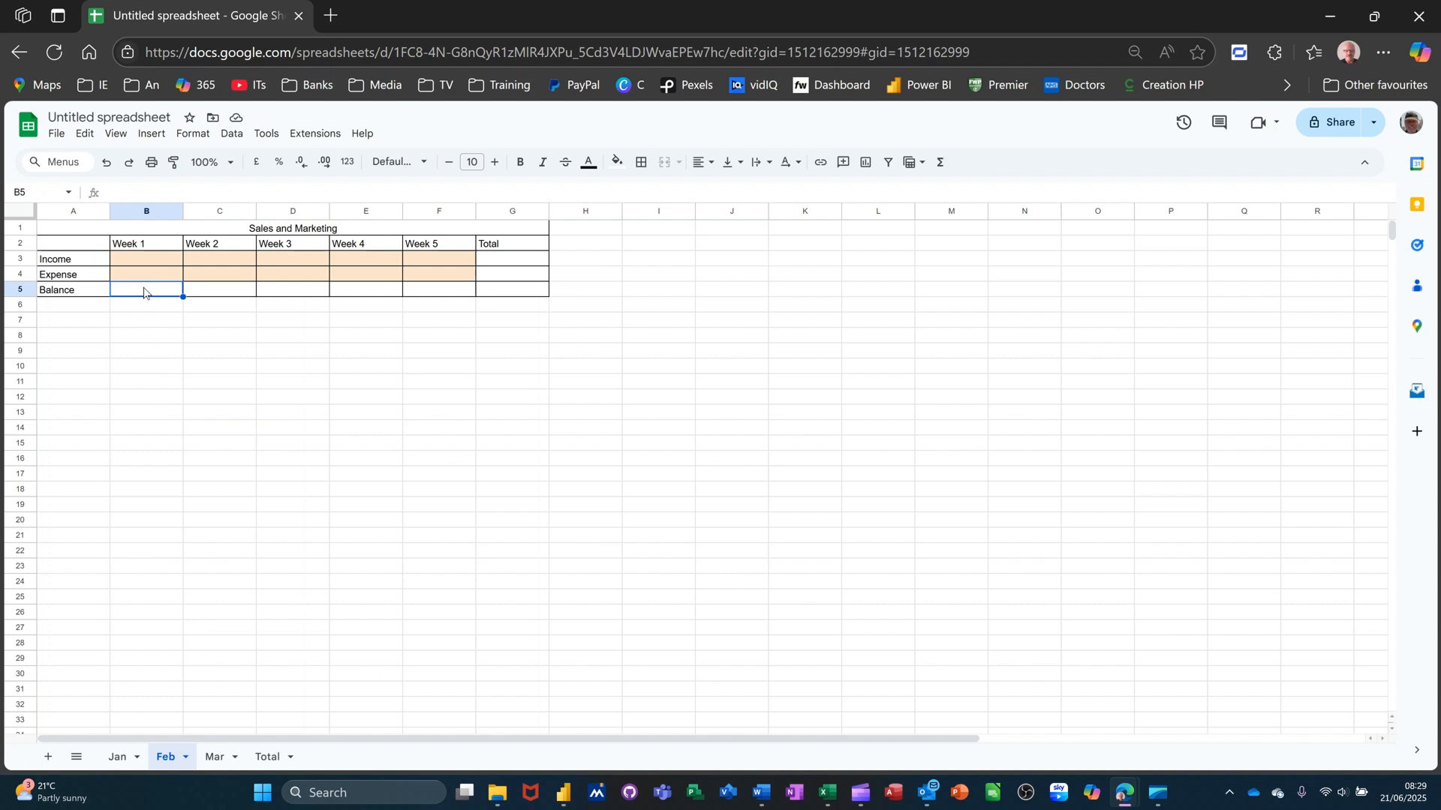
text(=)
click(148, 260)
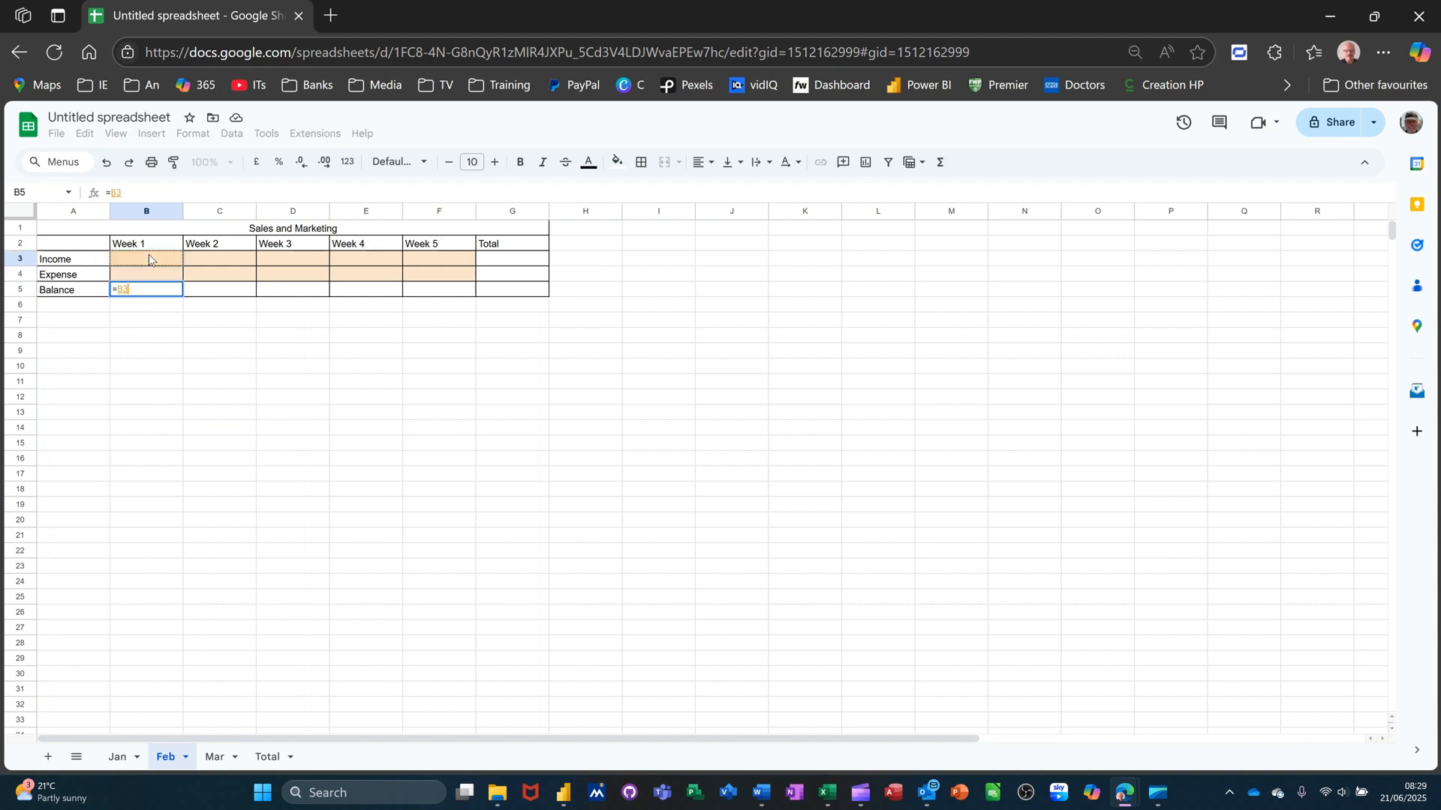
text(-)
click(146, 262)
key(Return)
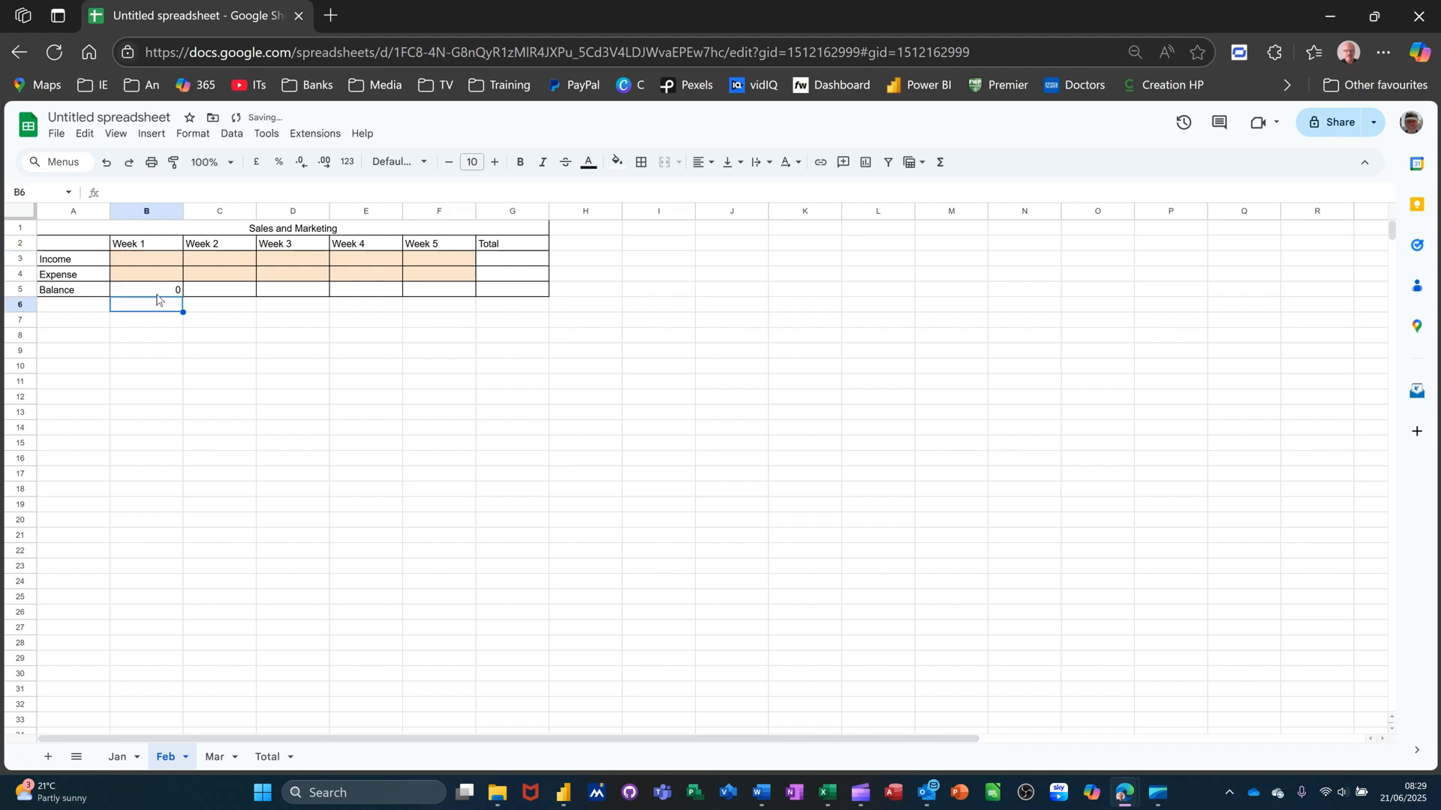
click(167, 295)
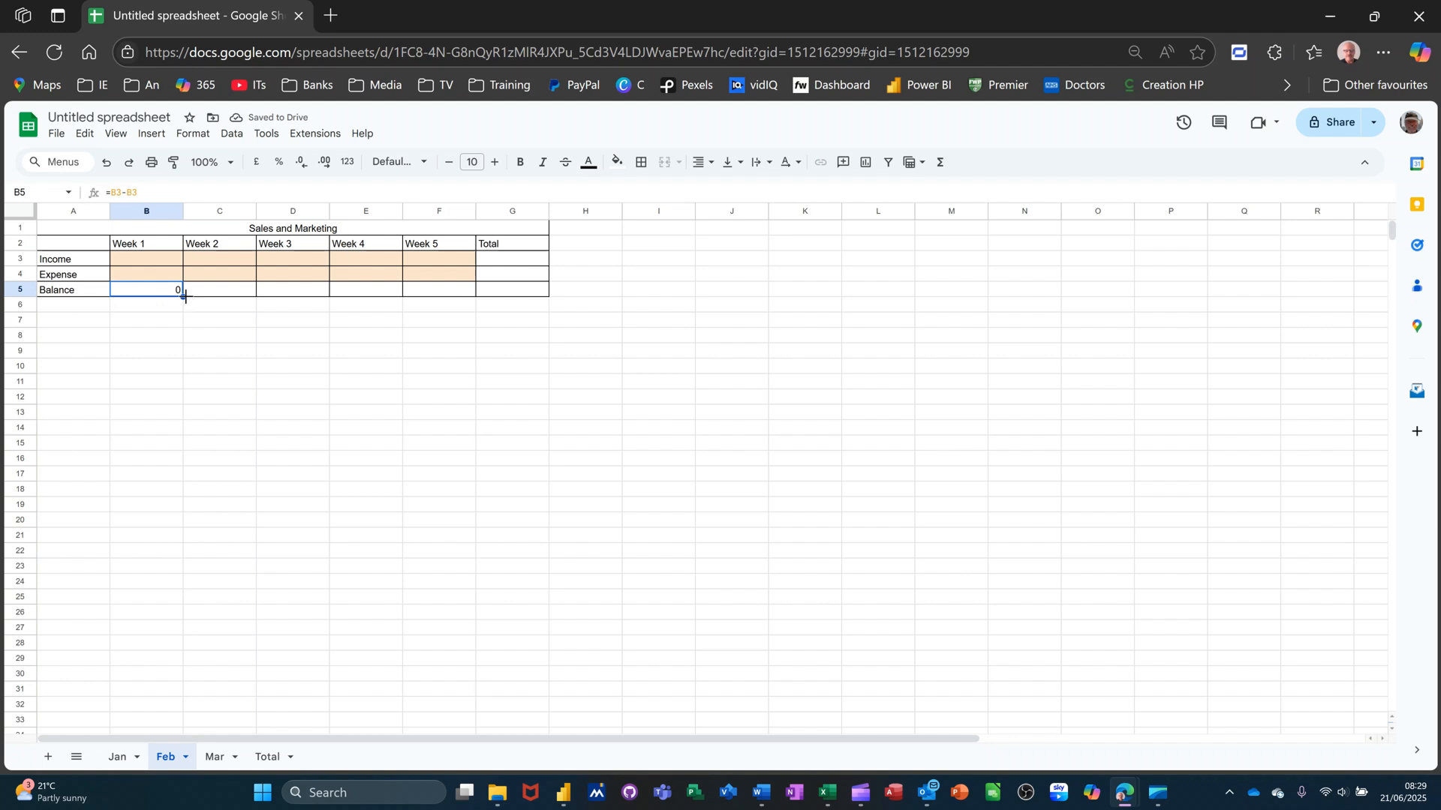
drag(183, 297, 463, 297)
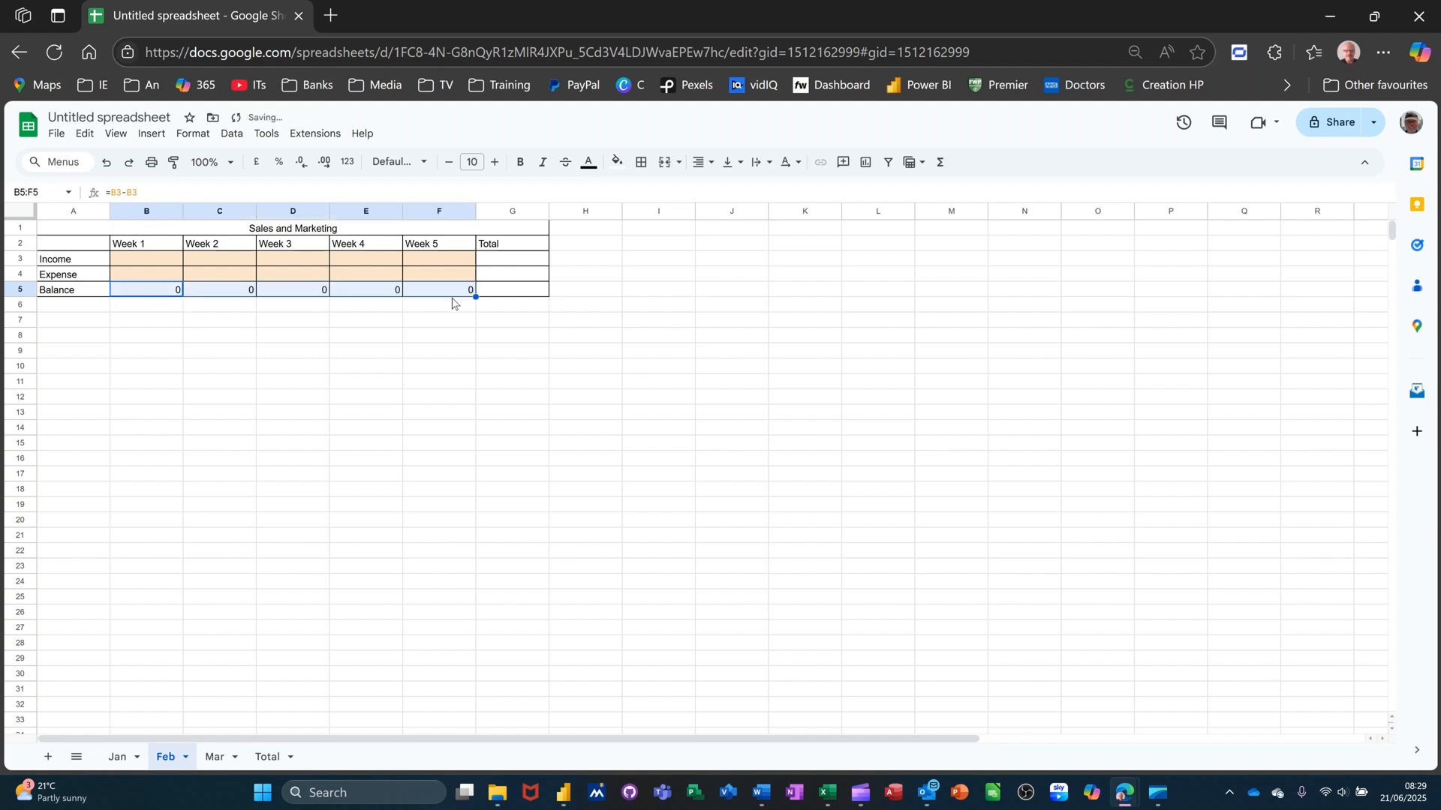
- Total the Feb Income row in G3 with =SUM(B3:F3) and fill the formula down to G5
click(511, 266)
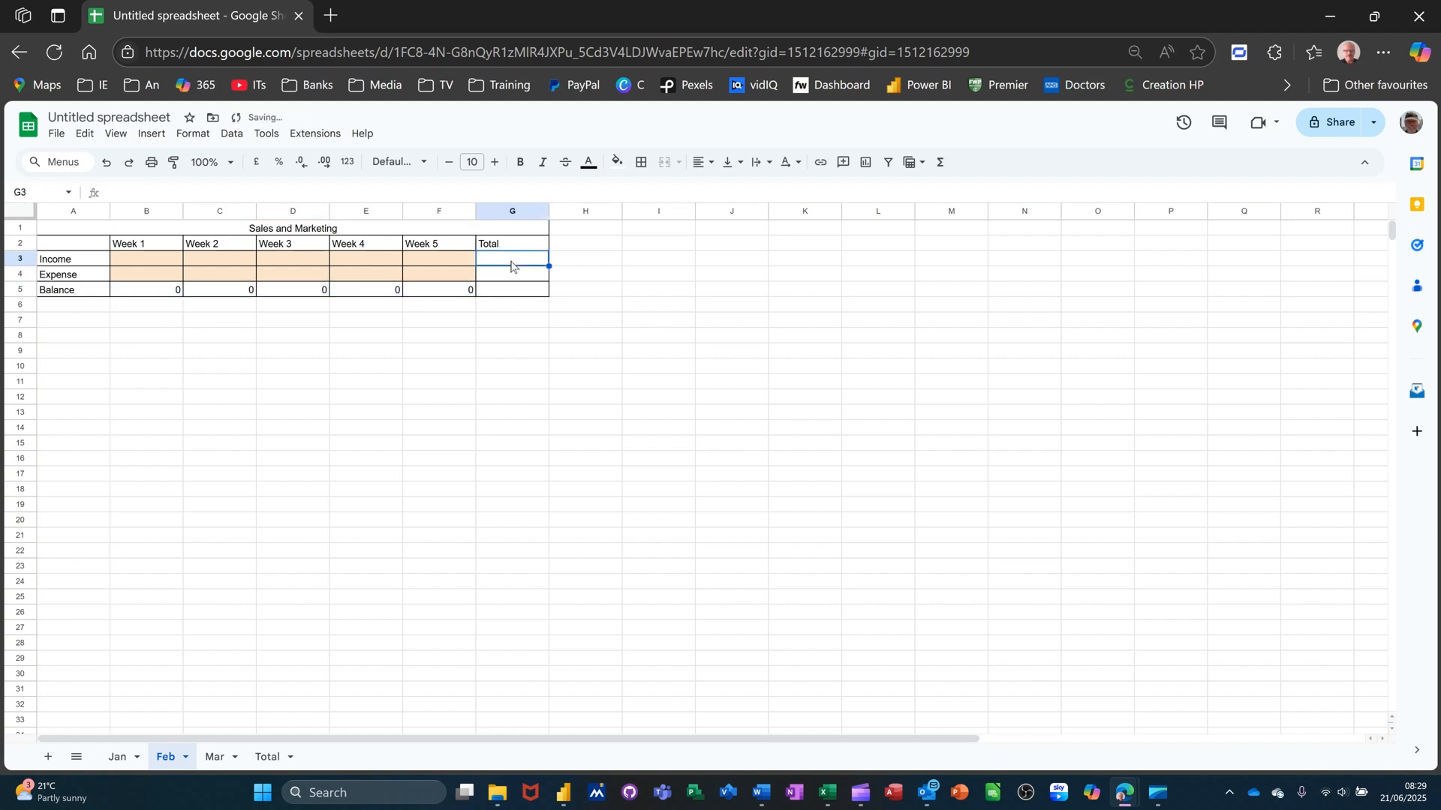
click(940, 162)
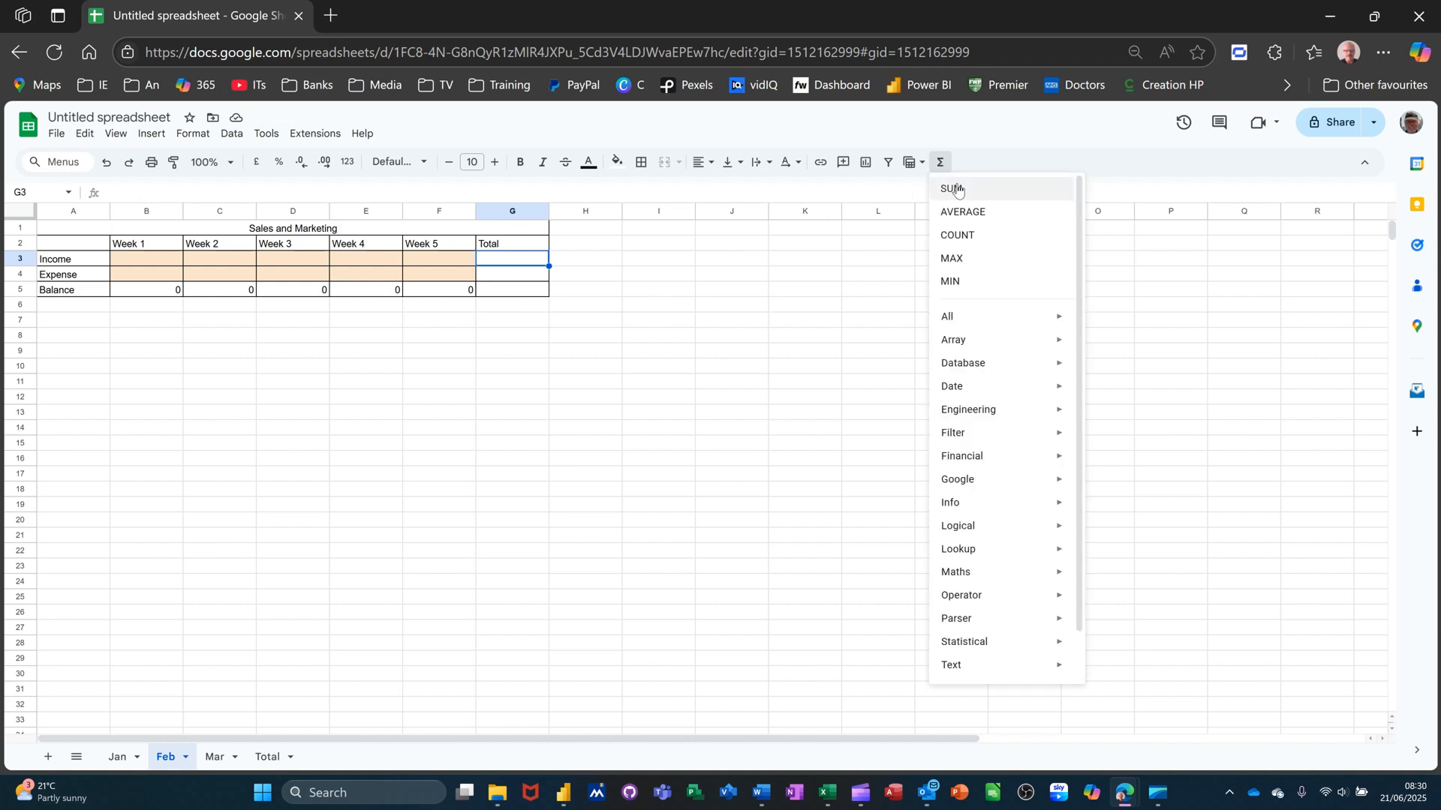
click(957, 189)
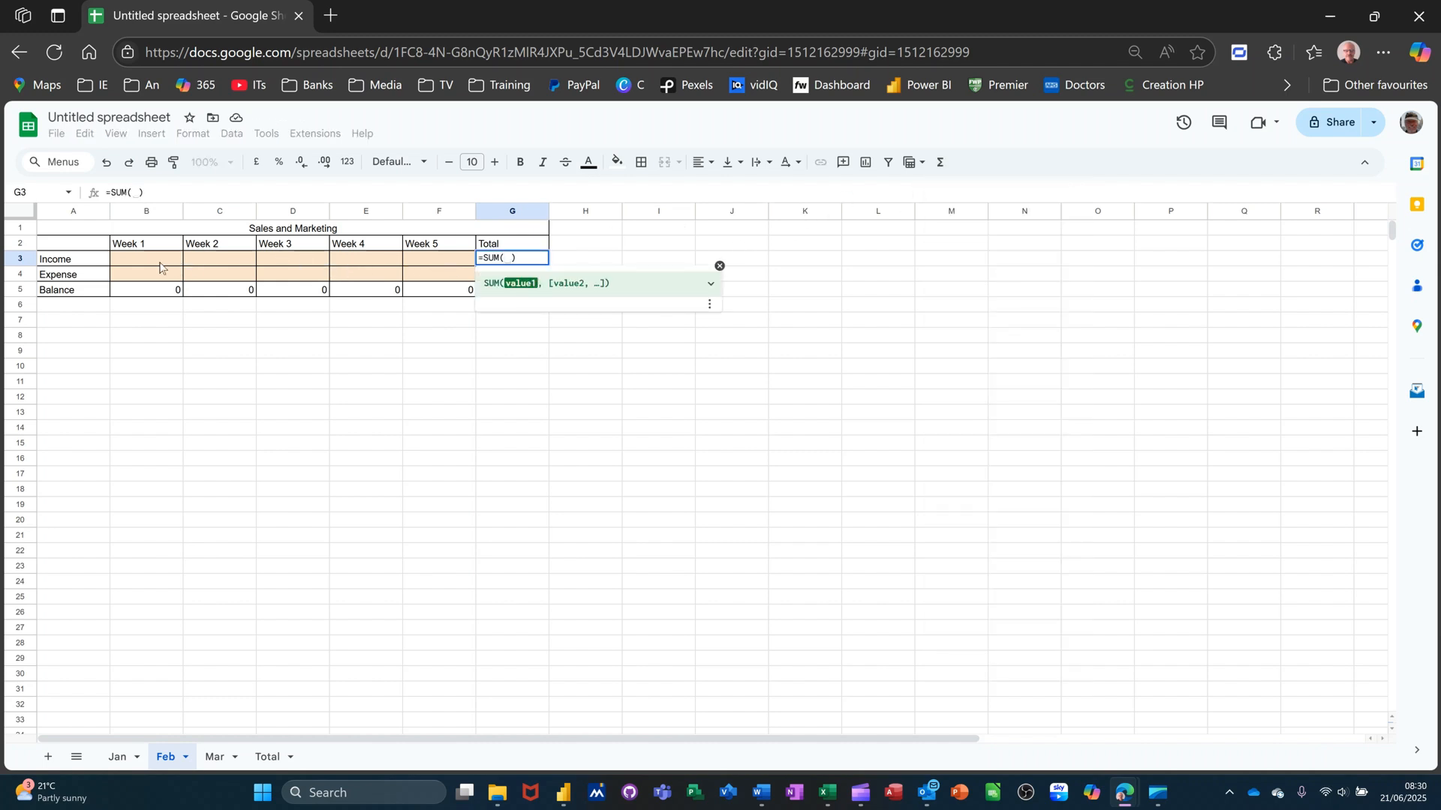
drag(159, 267, 414, 261)
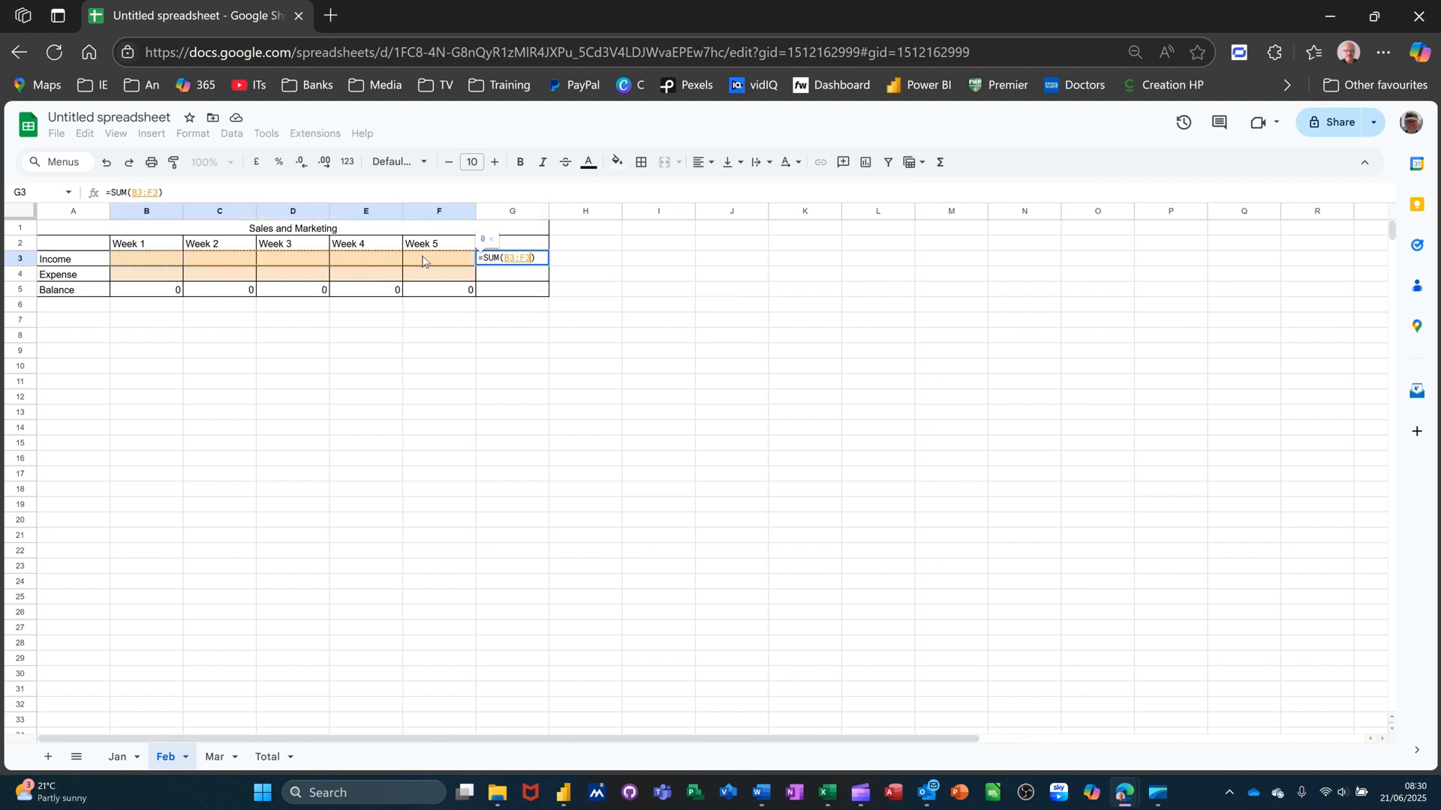
key(Return)
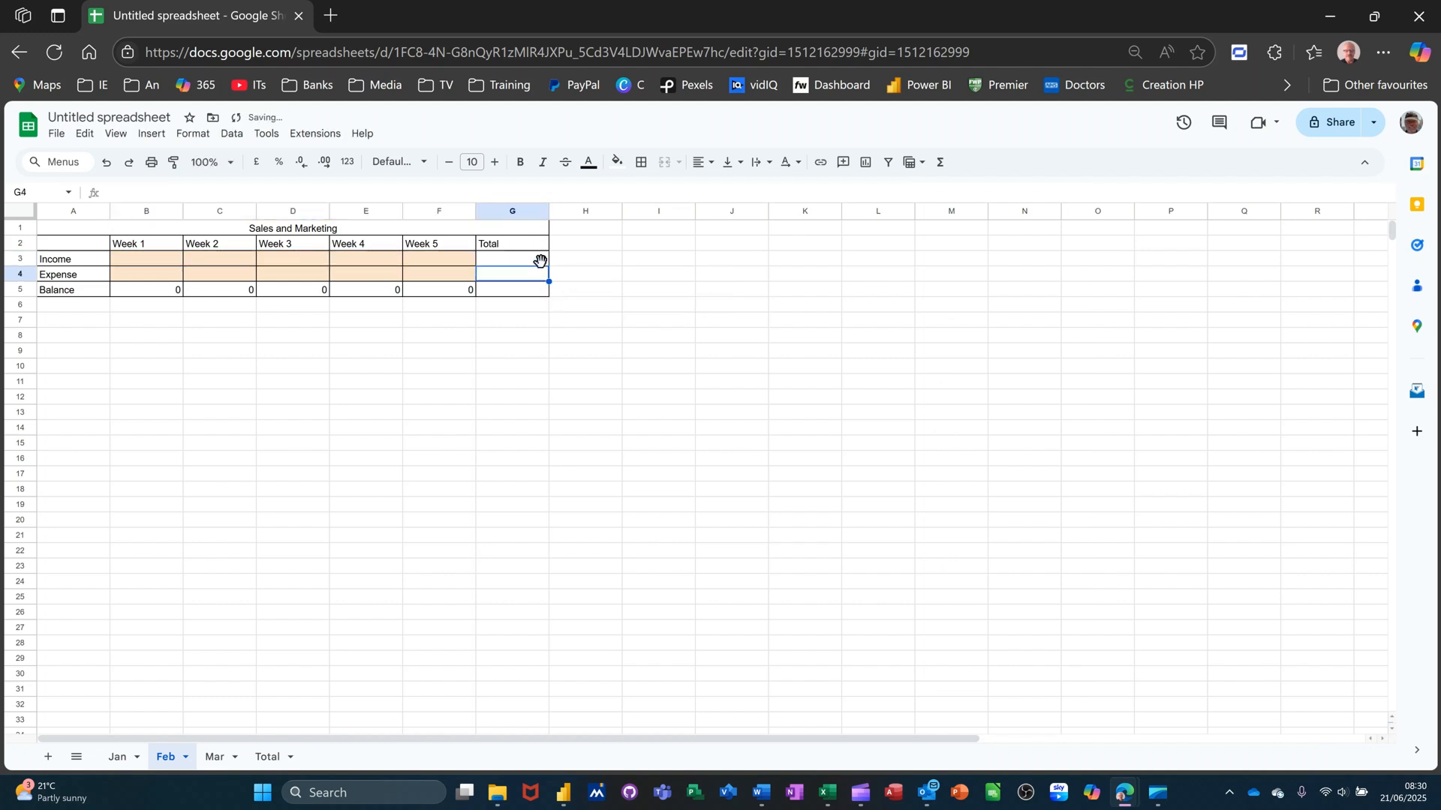
click(547, 263)
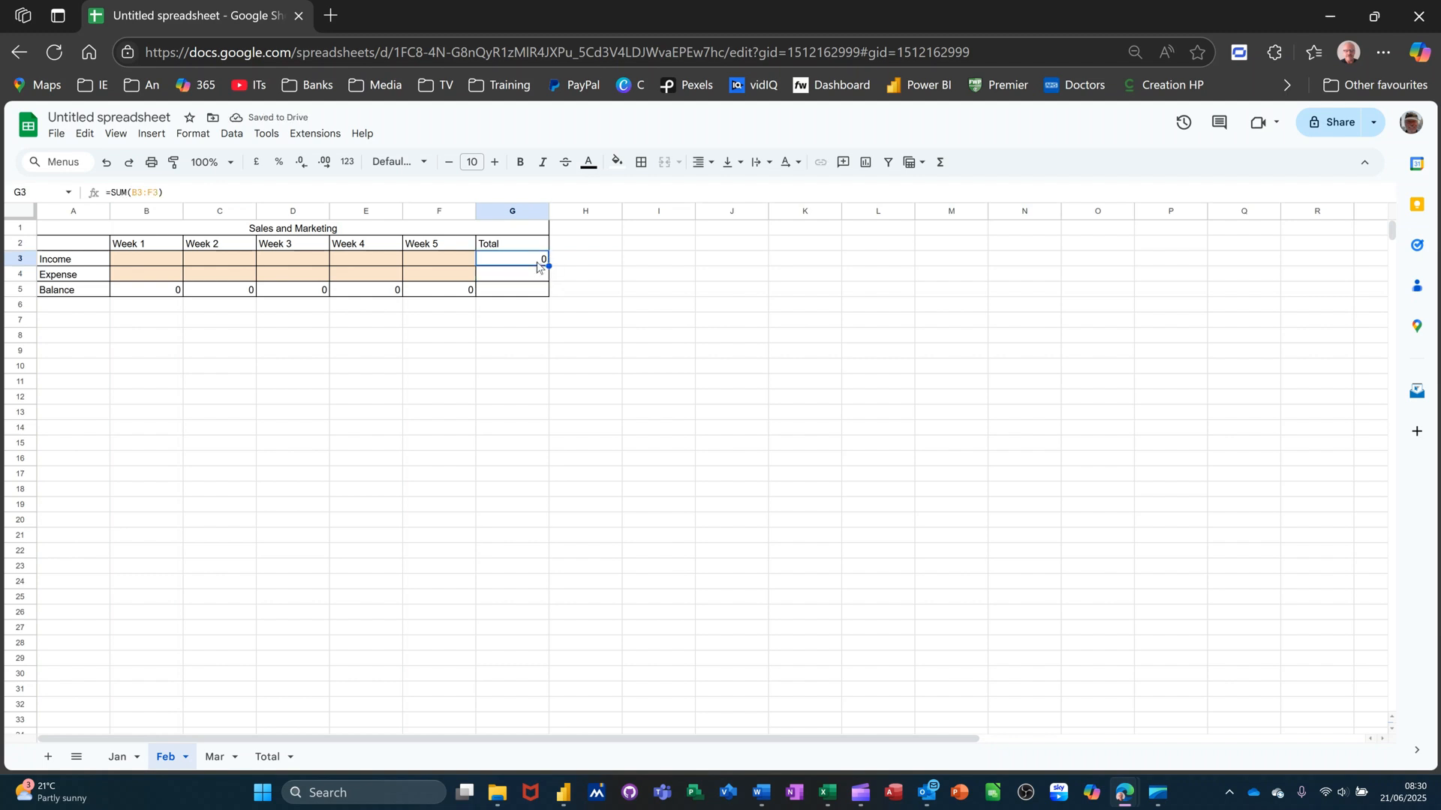
drag(547, 264, 547, 294)
- Format the Feb table's figures in B3:G5 as pounds currency
drag(146, 261, 501, 293)
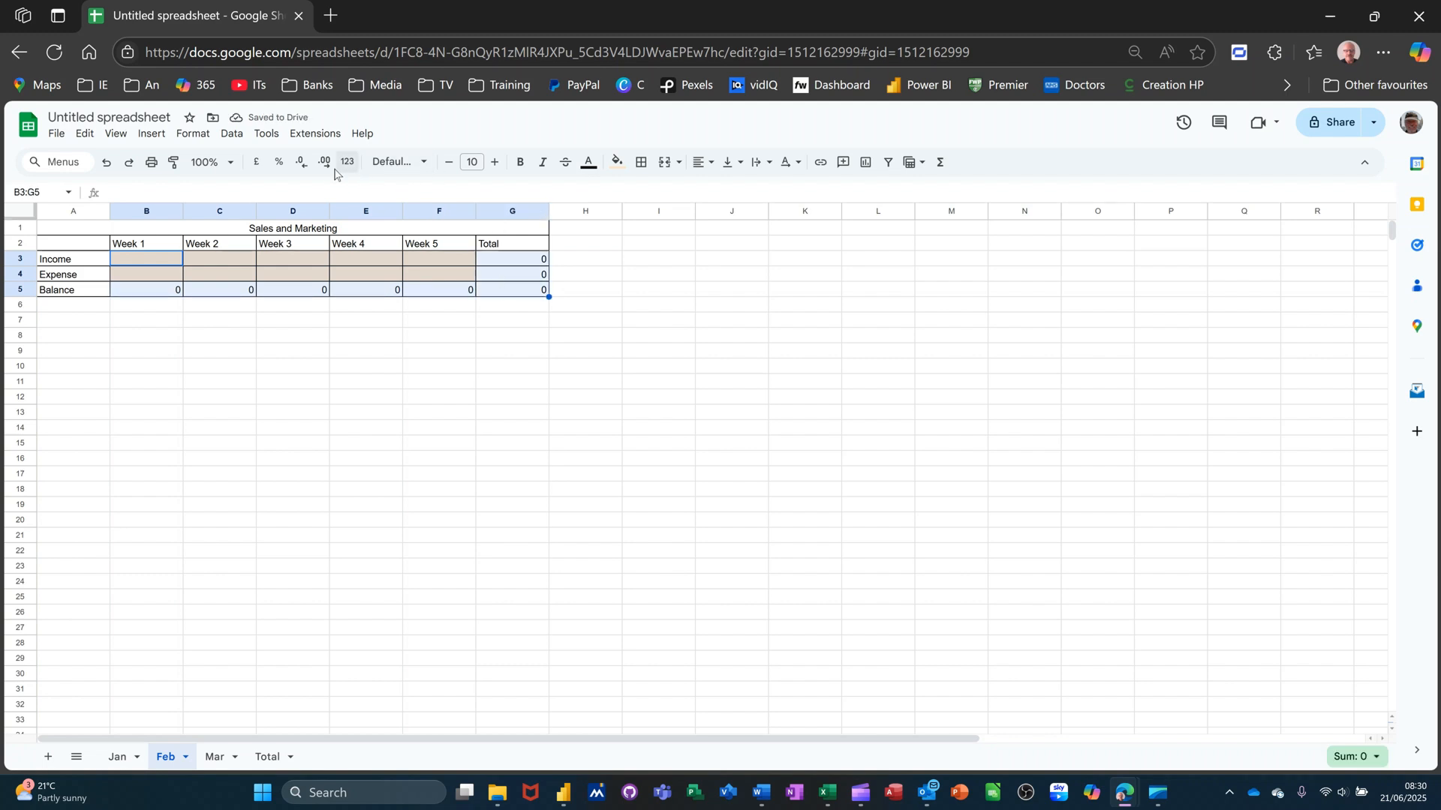
click(256, 163)
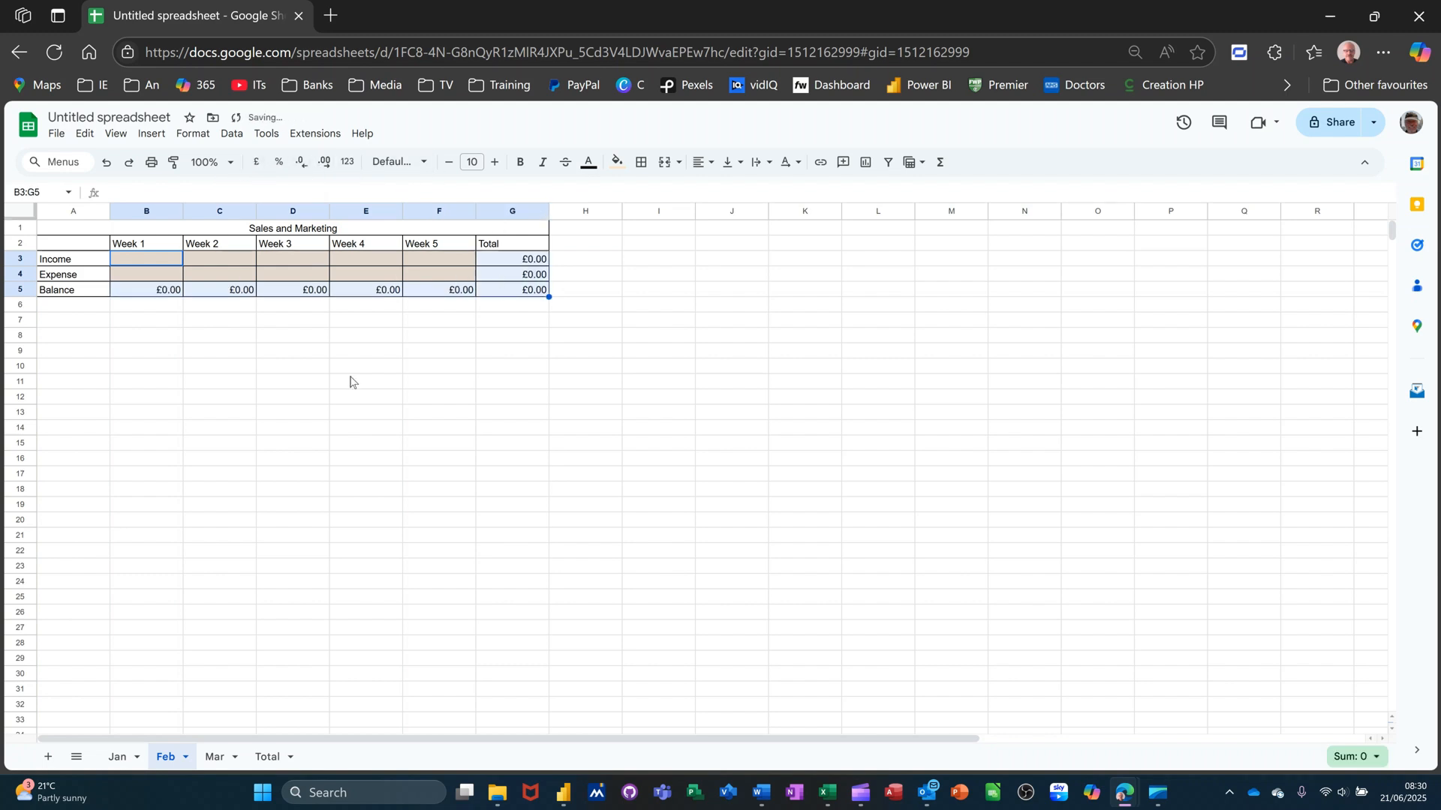
- On the Mar sheet, enter =B3-B3 as the Week 1 balance in B5 and fill it across to F5
click(217, 759)
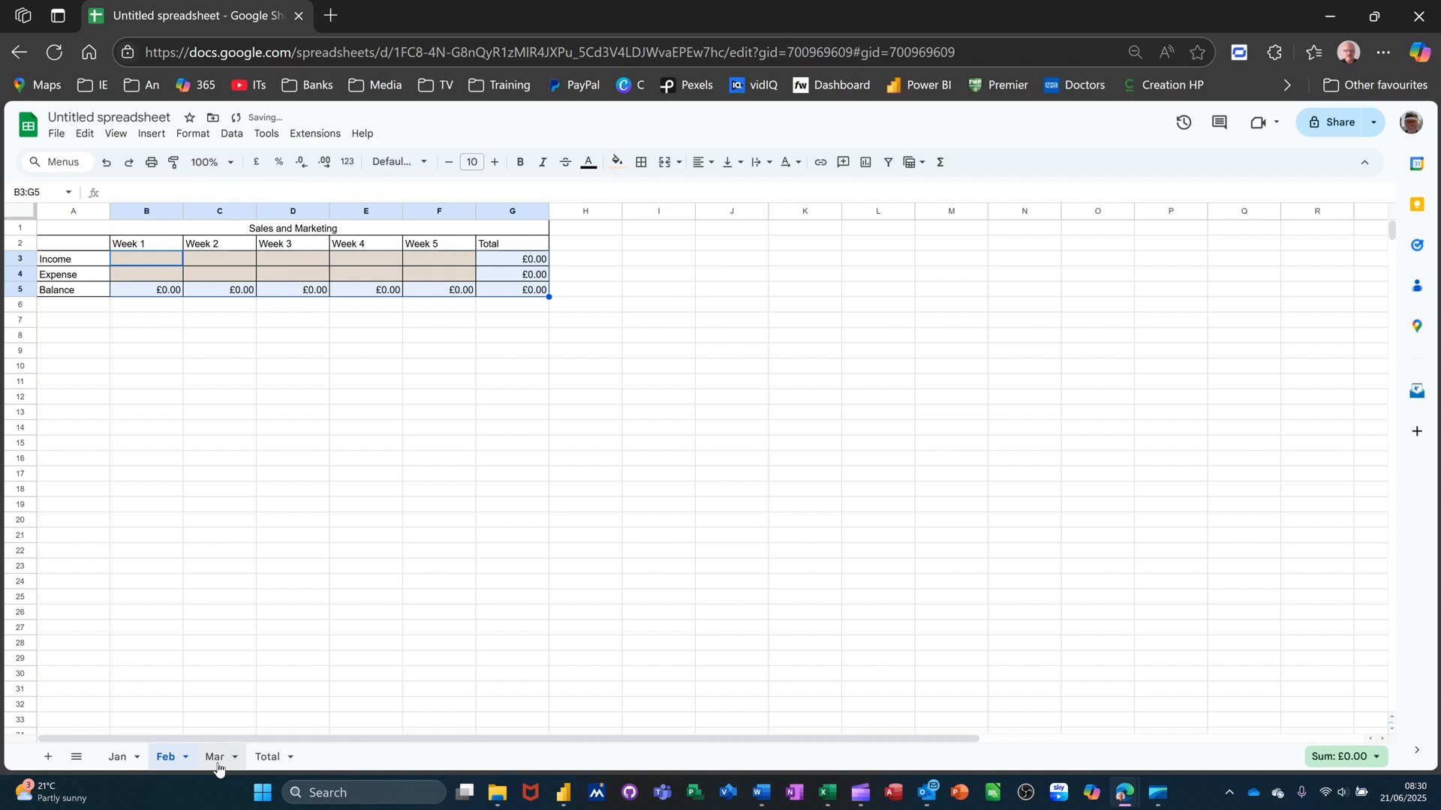
click(149, 295)
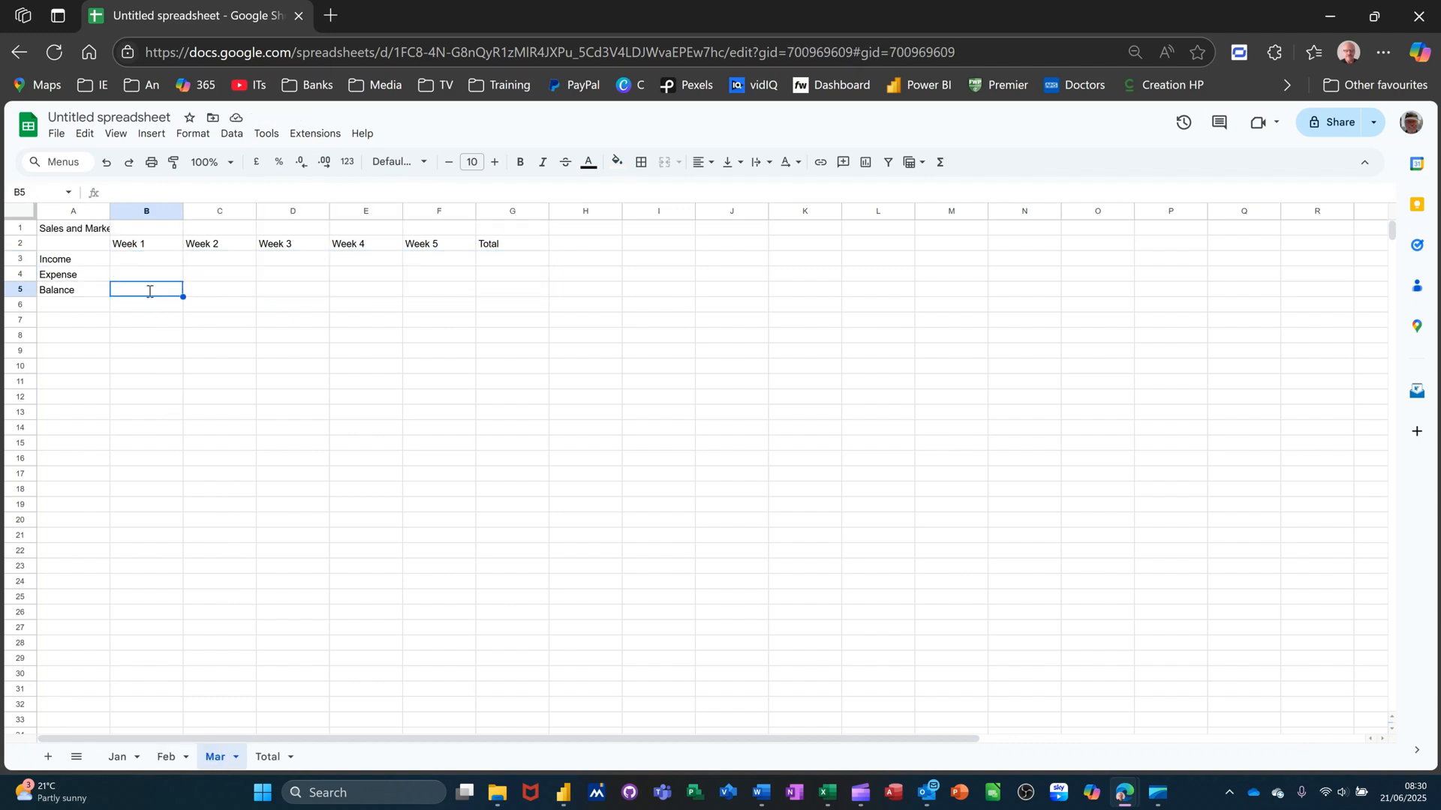
text(=)
click(153, 249)
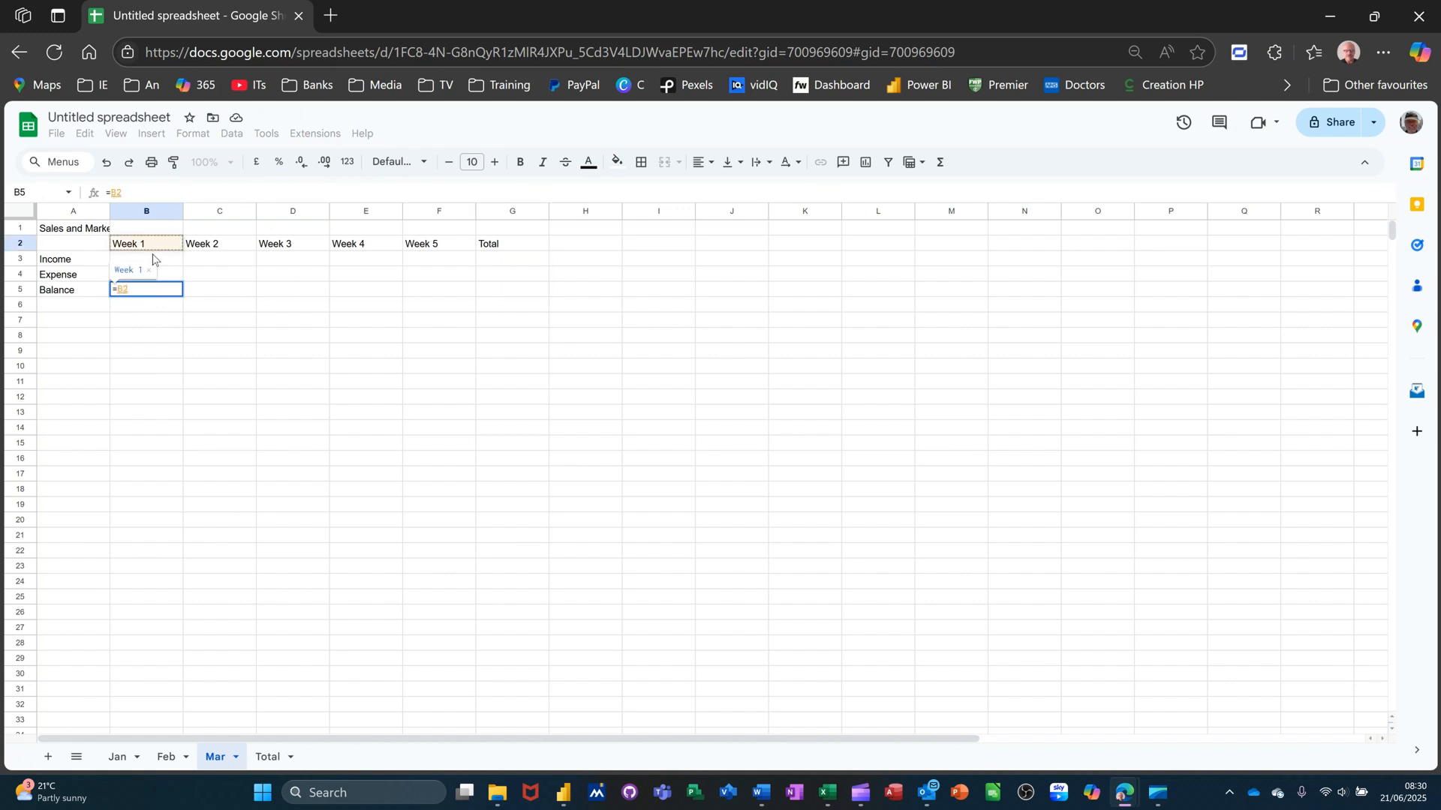
click(156, 262)
text(-)
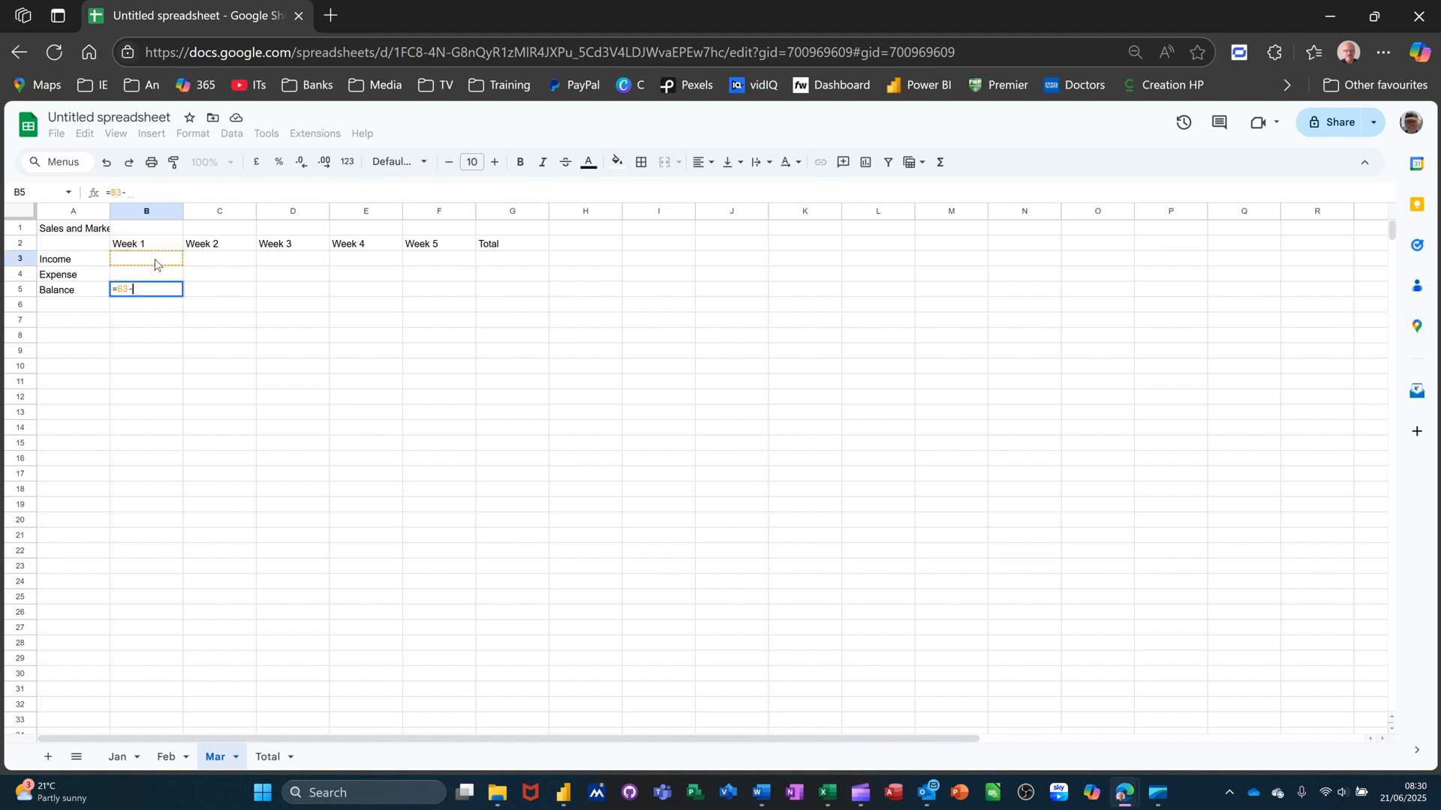
click(160, 265)
key(Return)
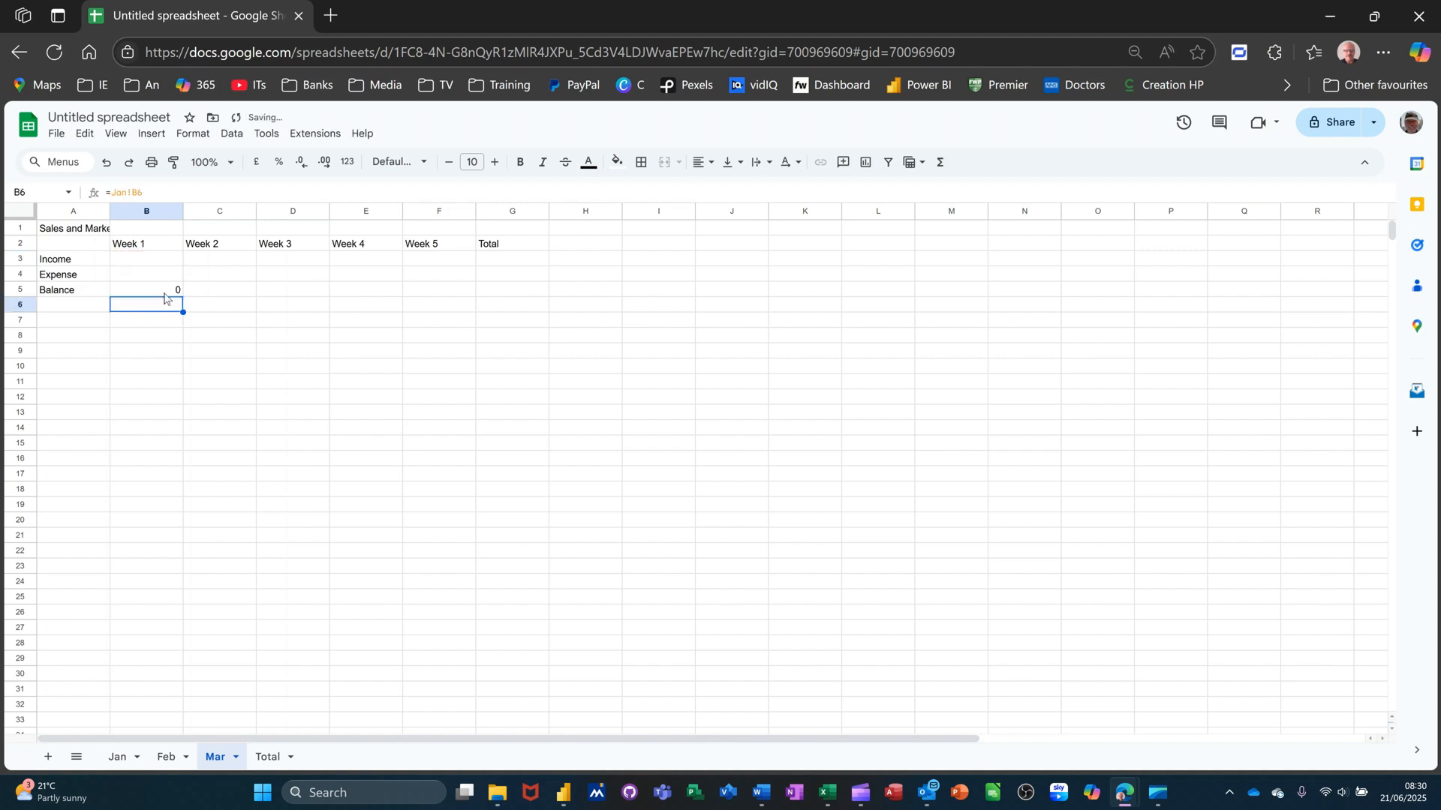
click(174, 293)
drag(184, 296, 454, 321)
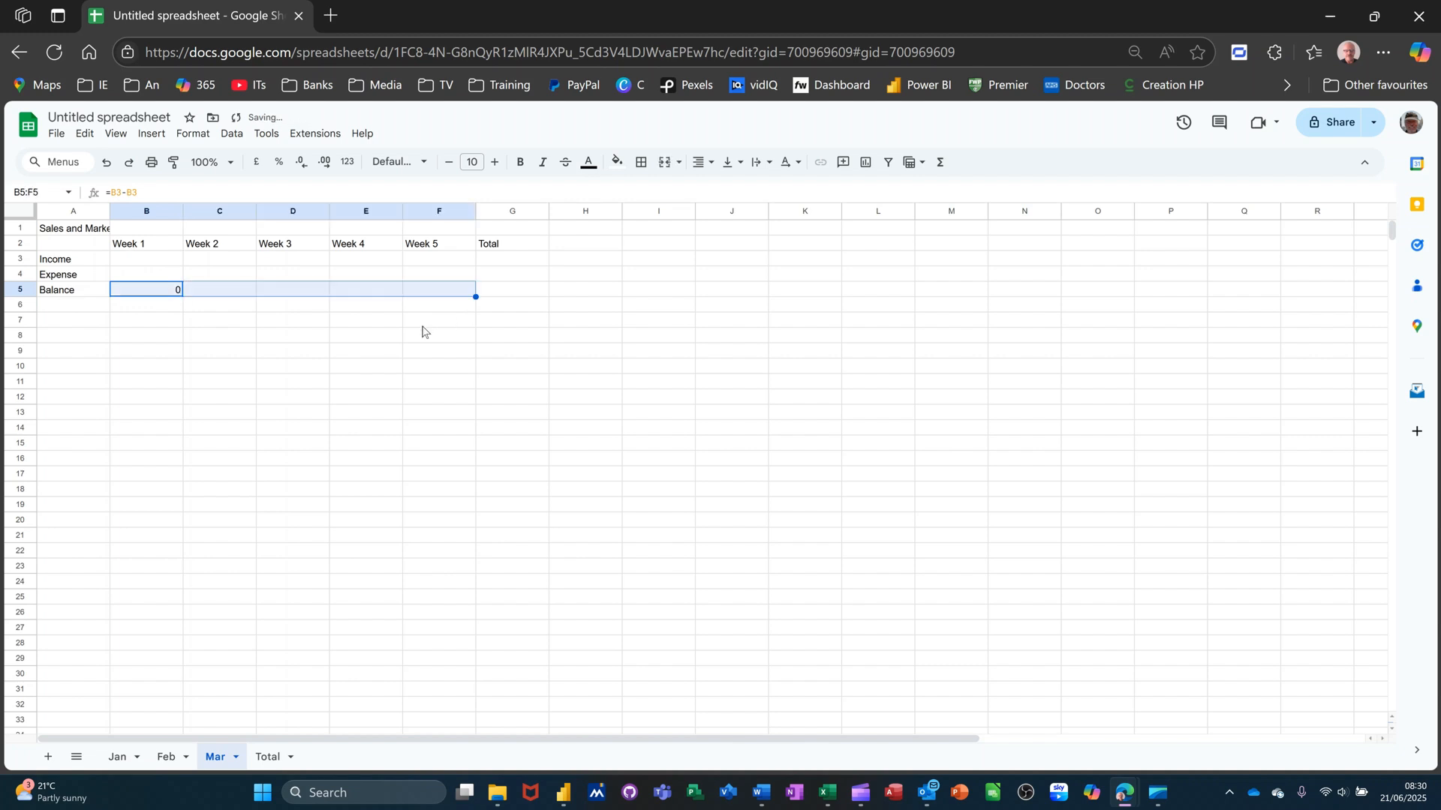
- Total the Mar Income row in G3 with =SUM(B3:F3) and fill the formula down to G5
click(503, 259)
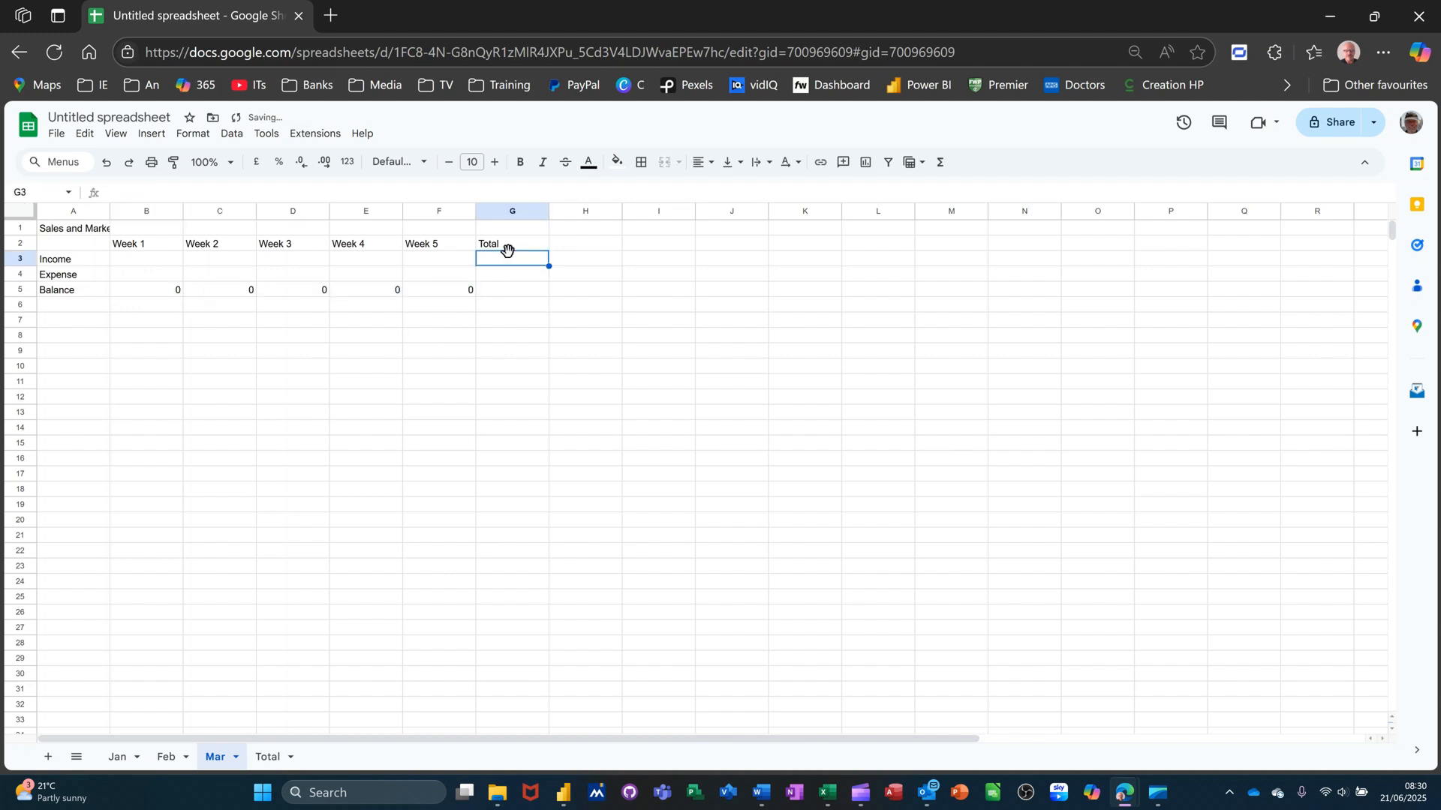
click(944, 167)
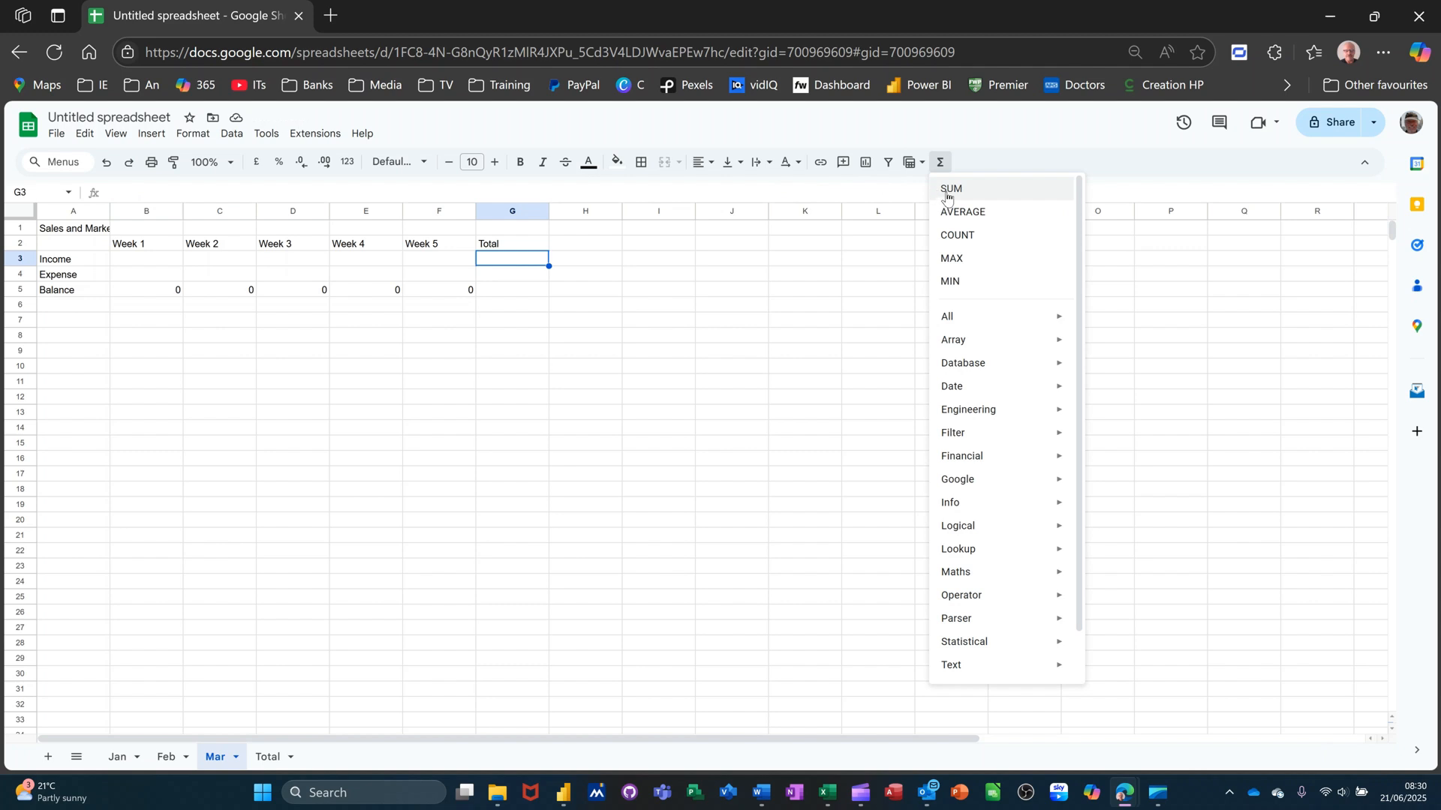
drag(150, 259, 424, 258)
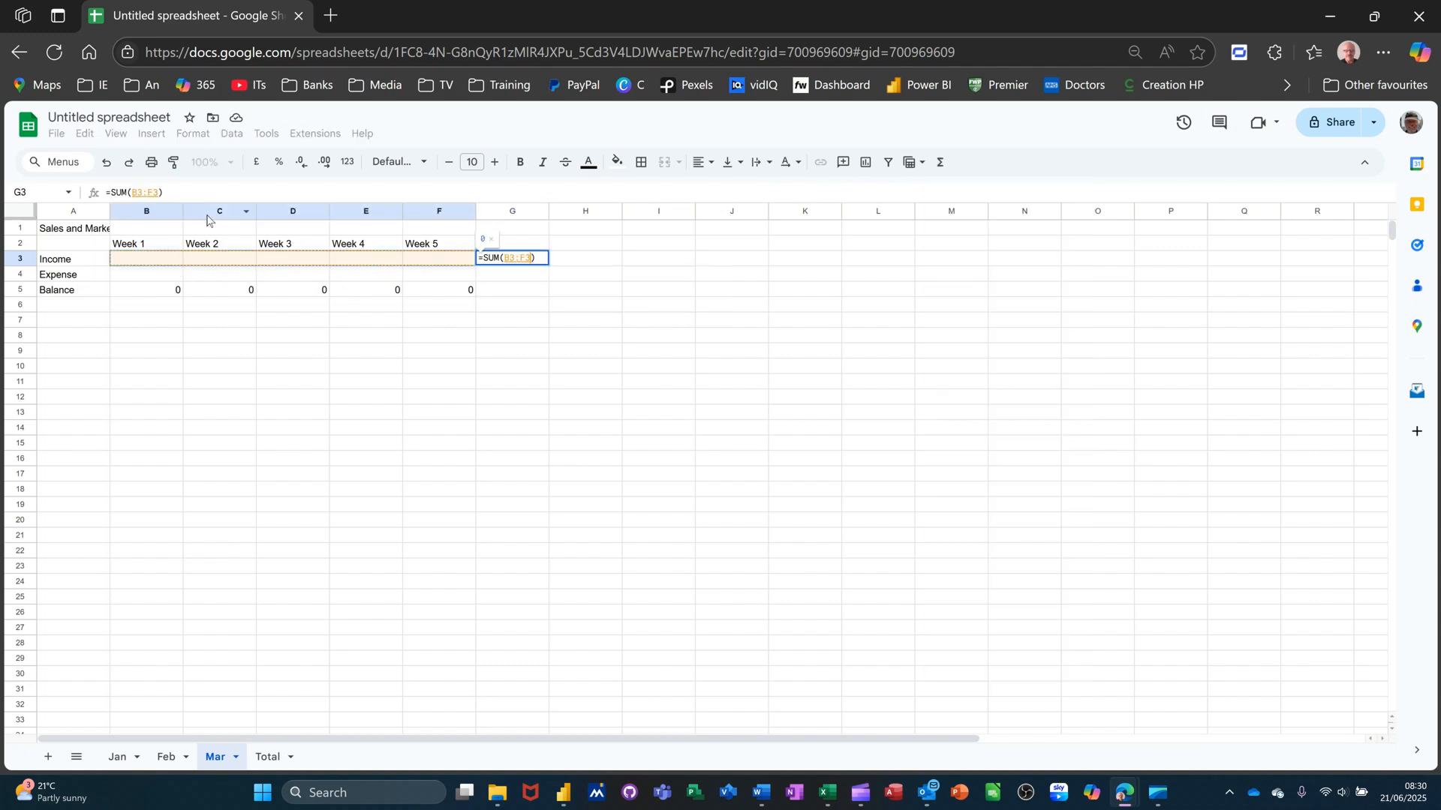
key(Return)
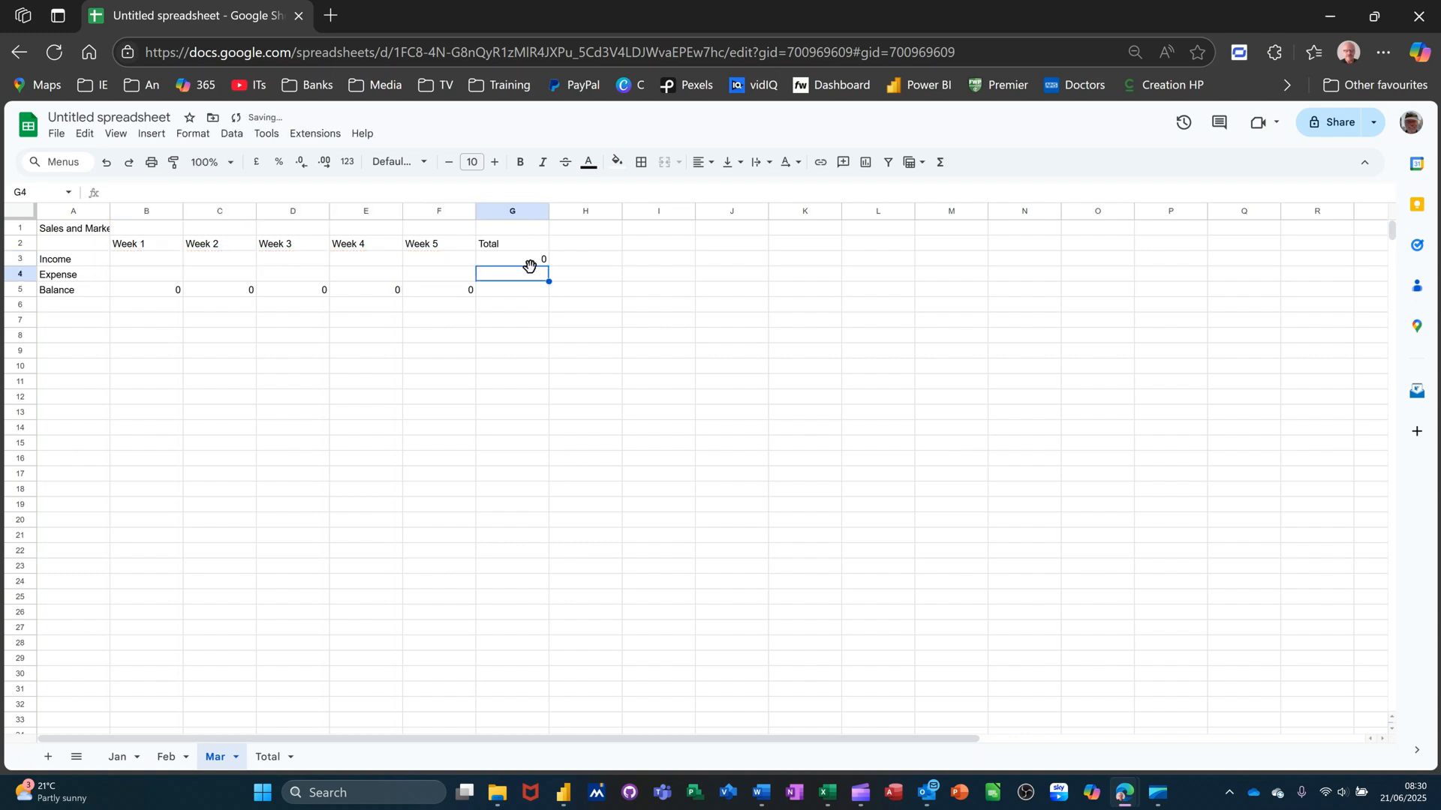
click(541, 264)
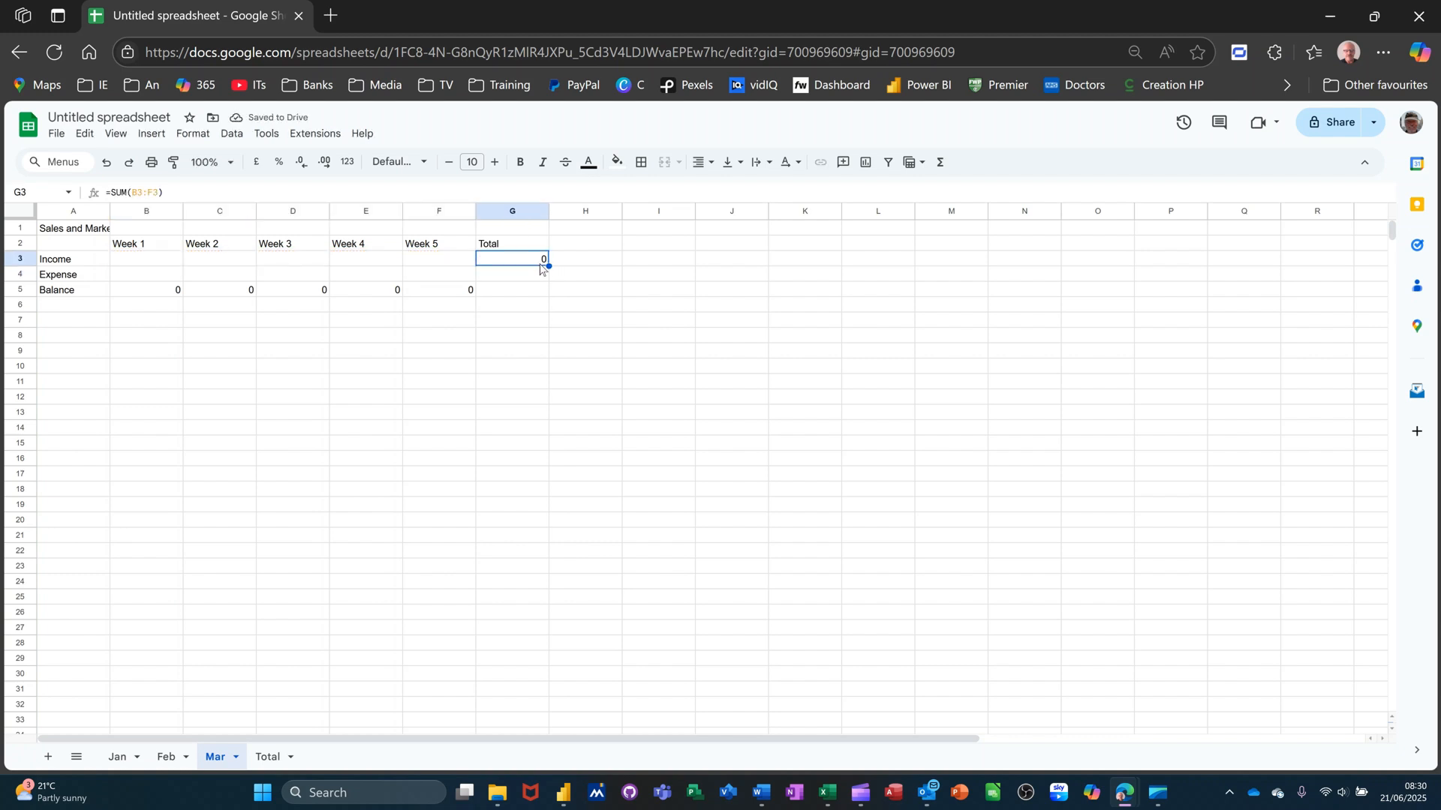
drag(551, 268, 550, 298)
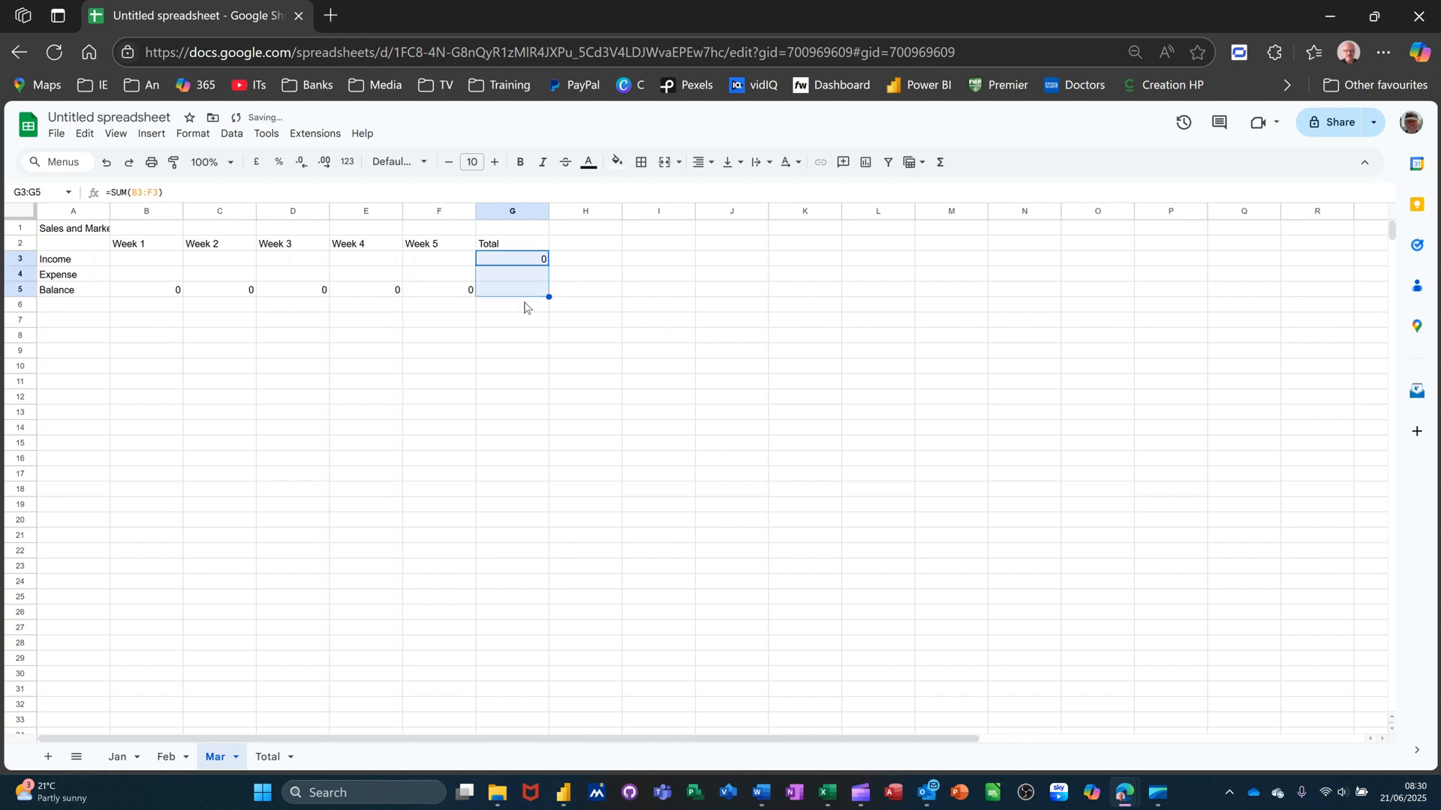
- Format the Mar table's figures in B3:G5 as pounds currency
drag(146, 259, 511, 290)
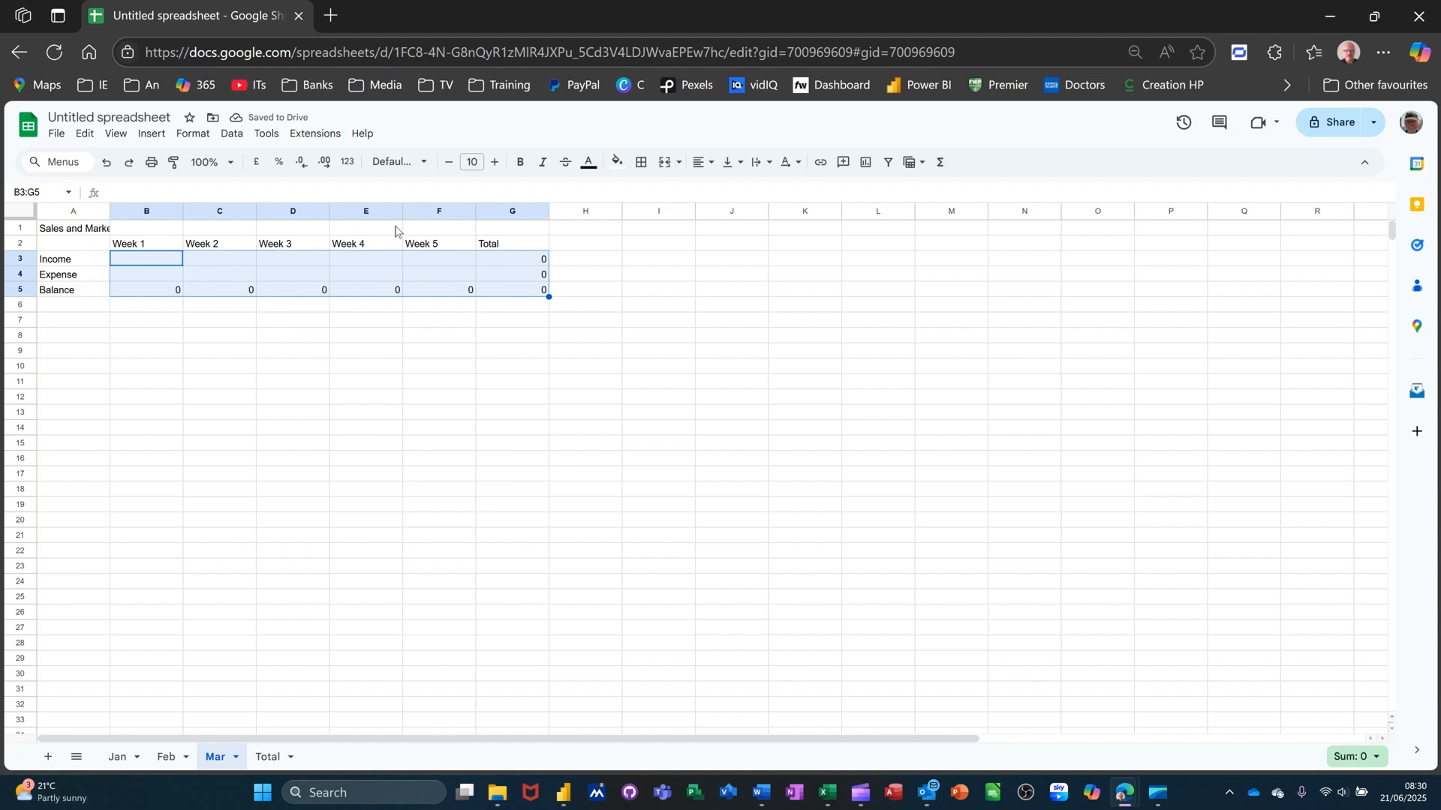
click(257, 163)
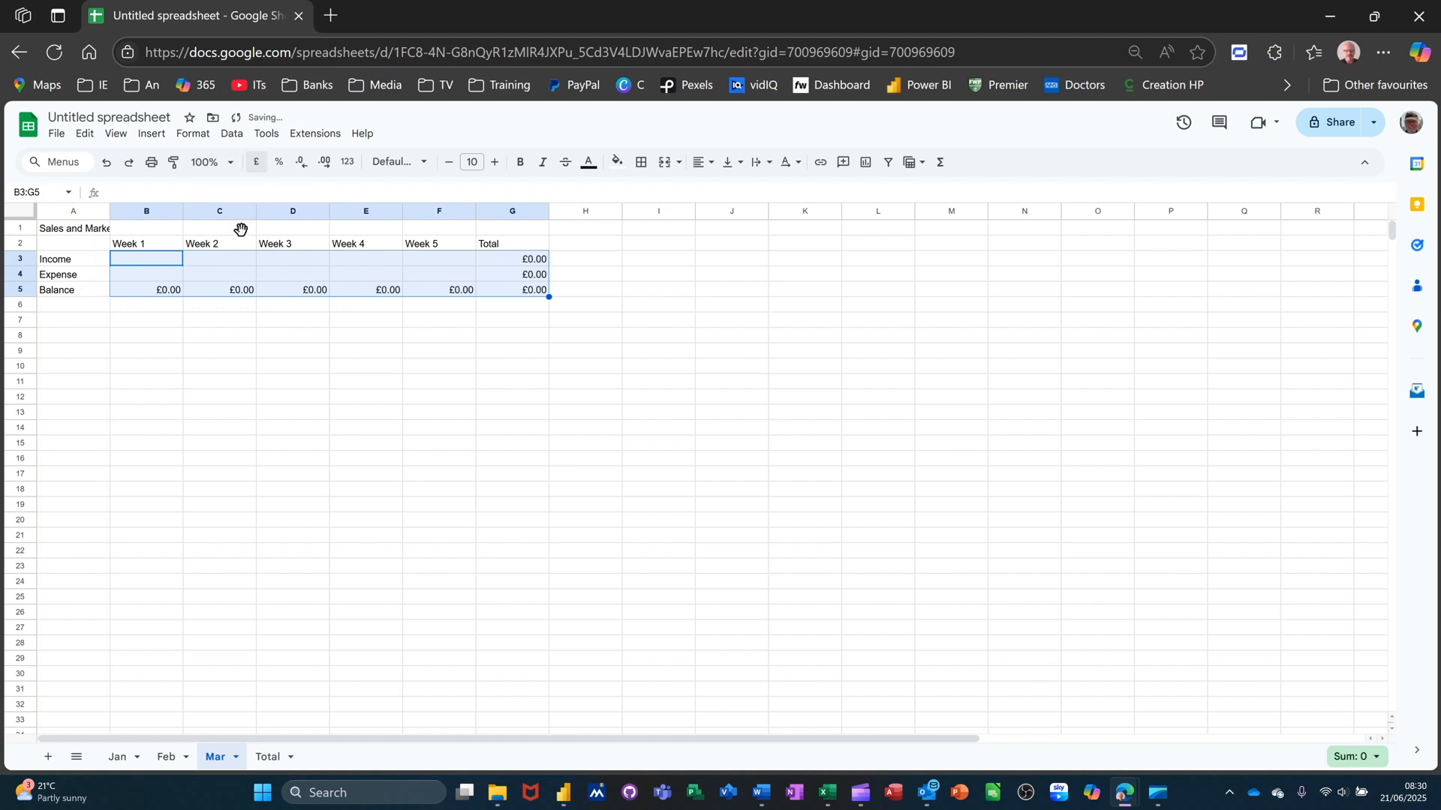
- On the Total sheet, link the Jan Income cell B3 to =Jan!G3 and fill it down to Expense in B4
click(269, 759)
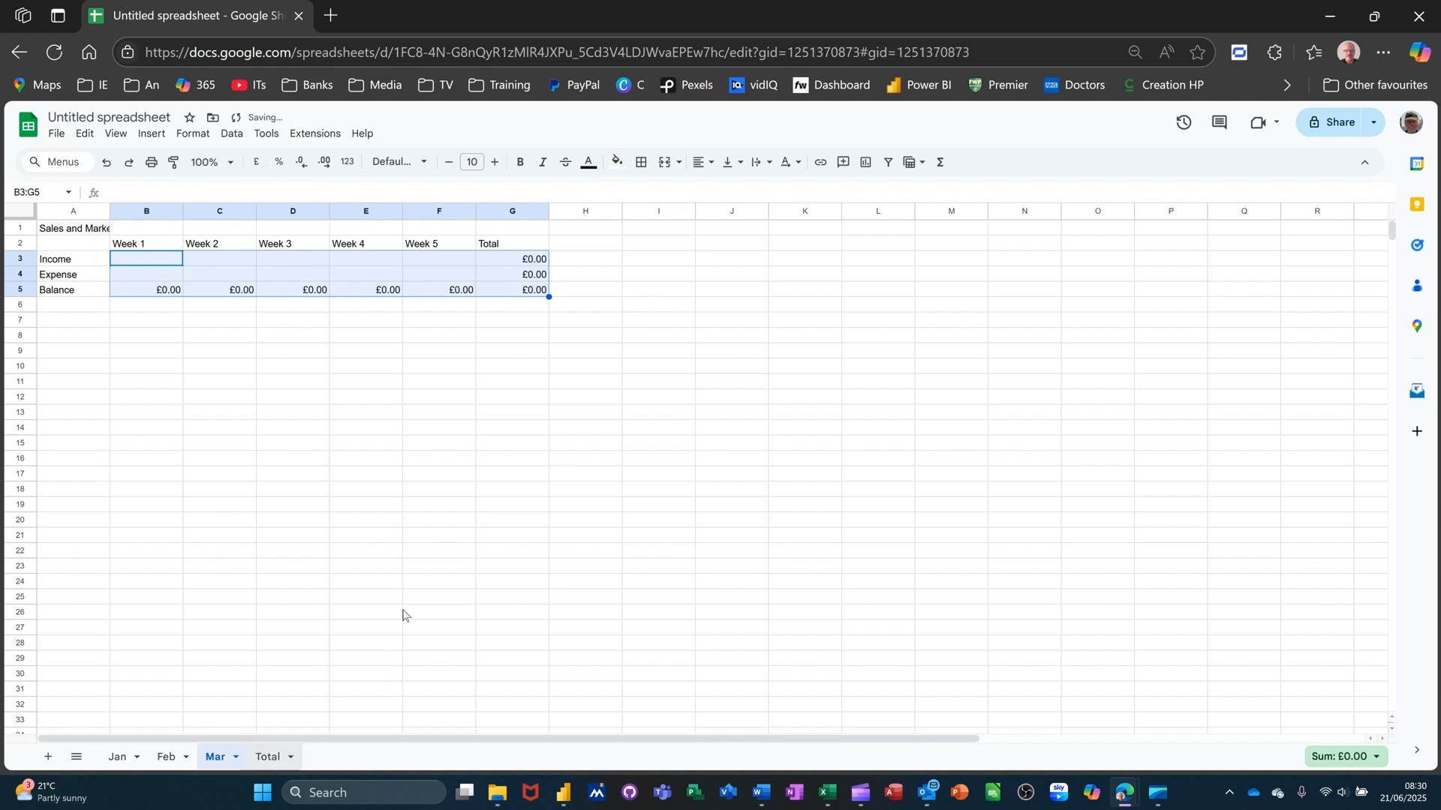
click(125, 261)
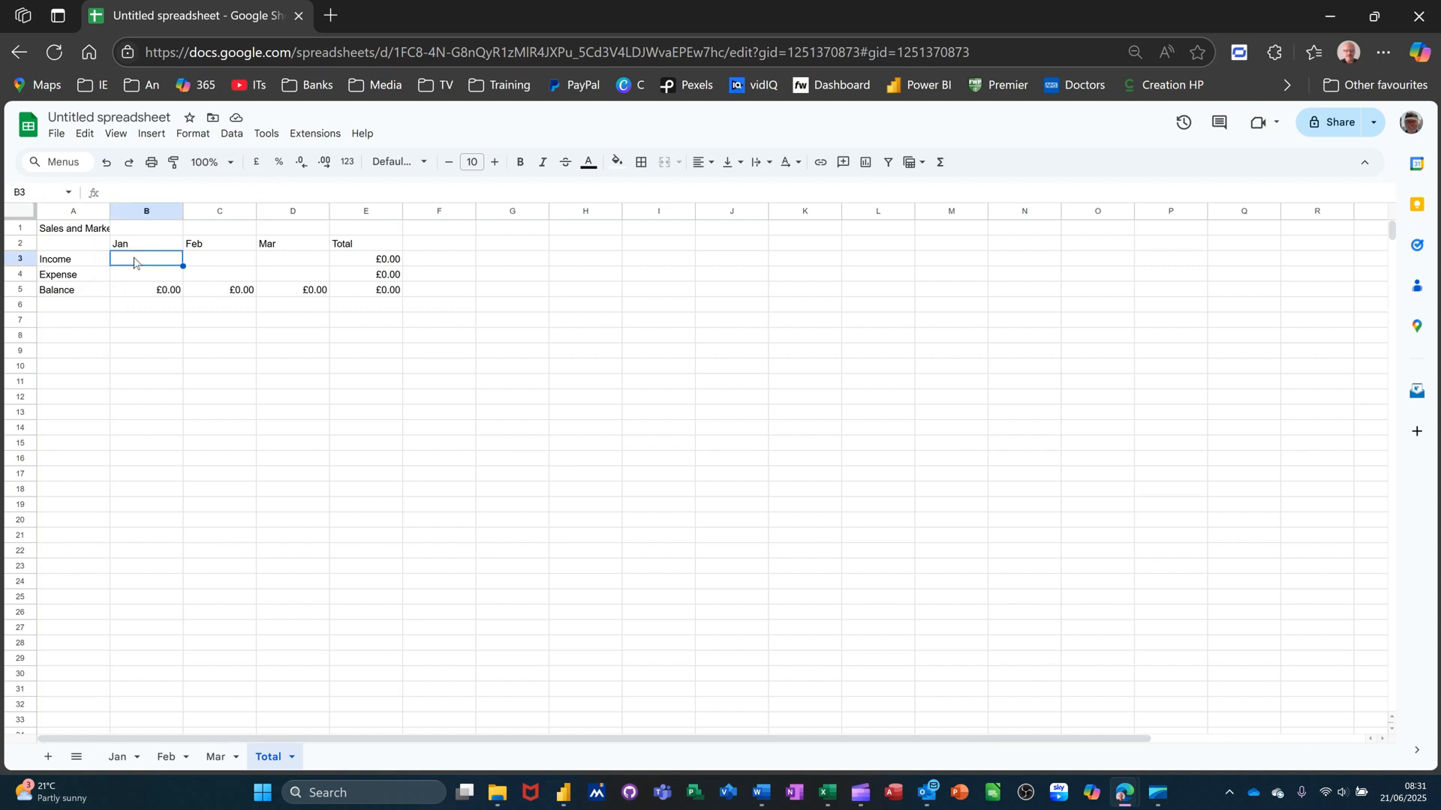
text(=)
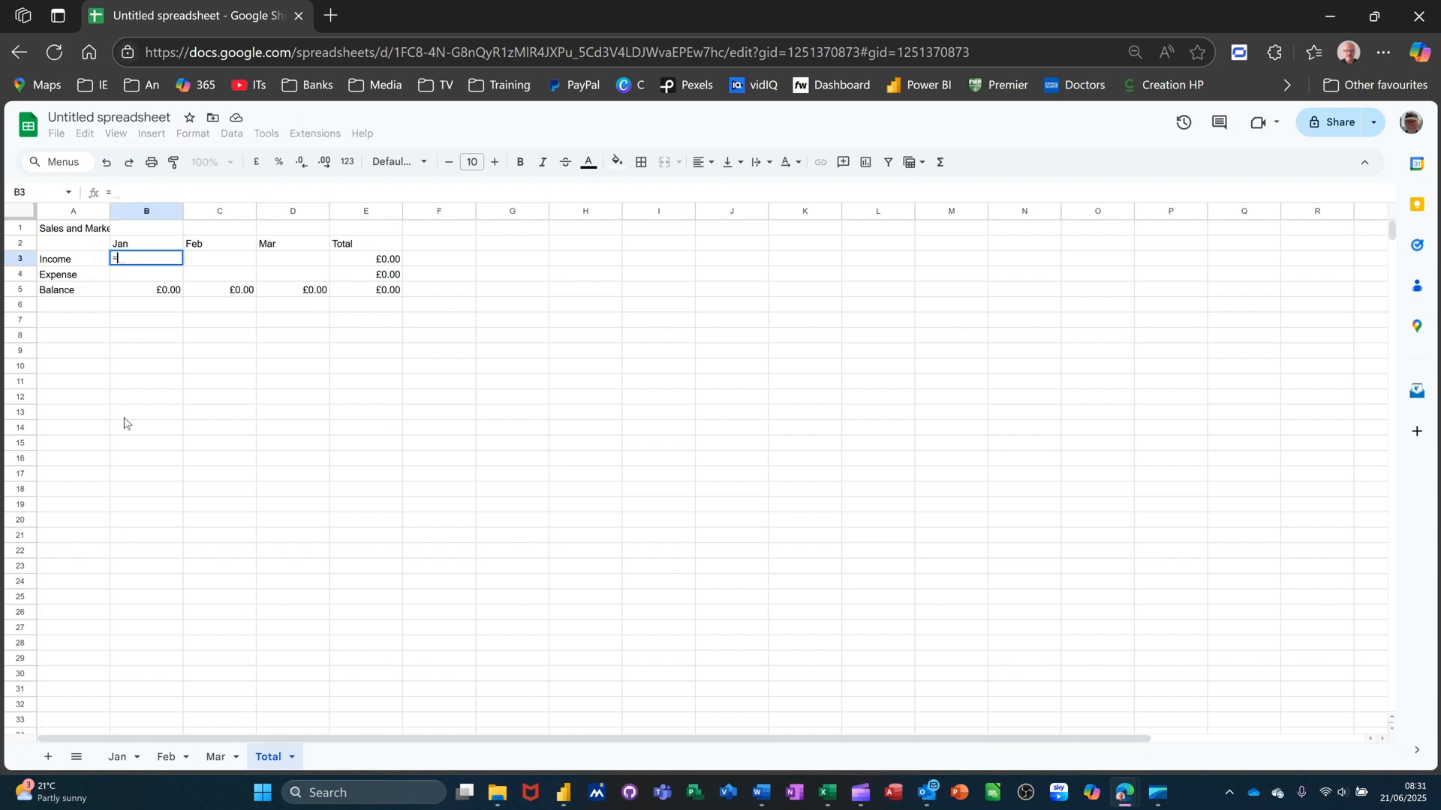
click(117, 759)
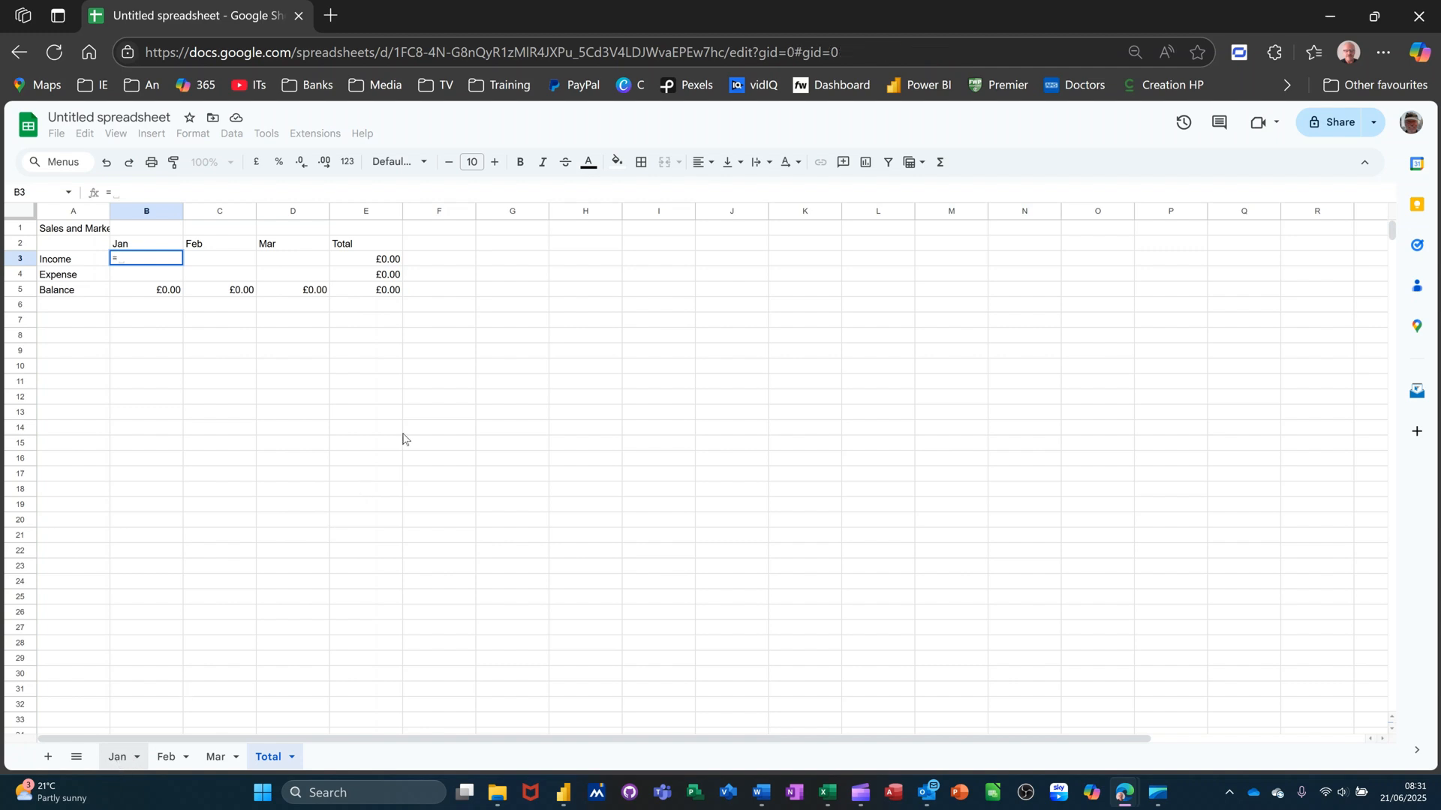
click(499, 266)
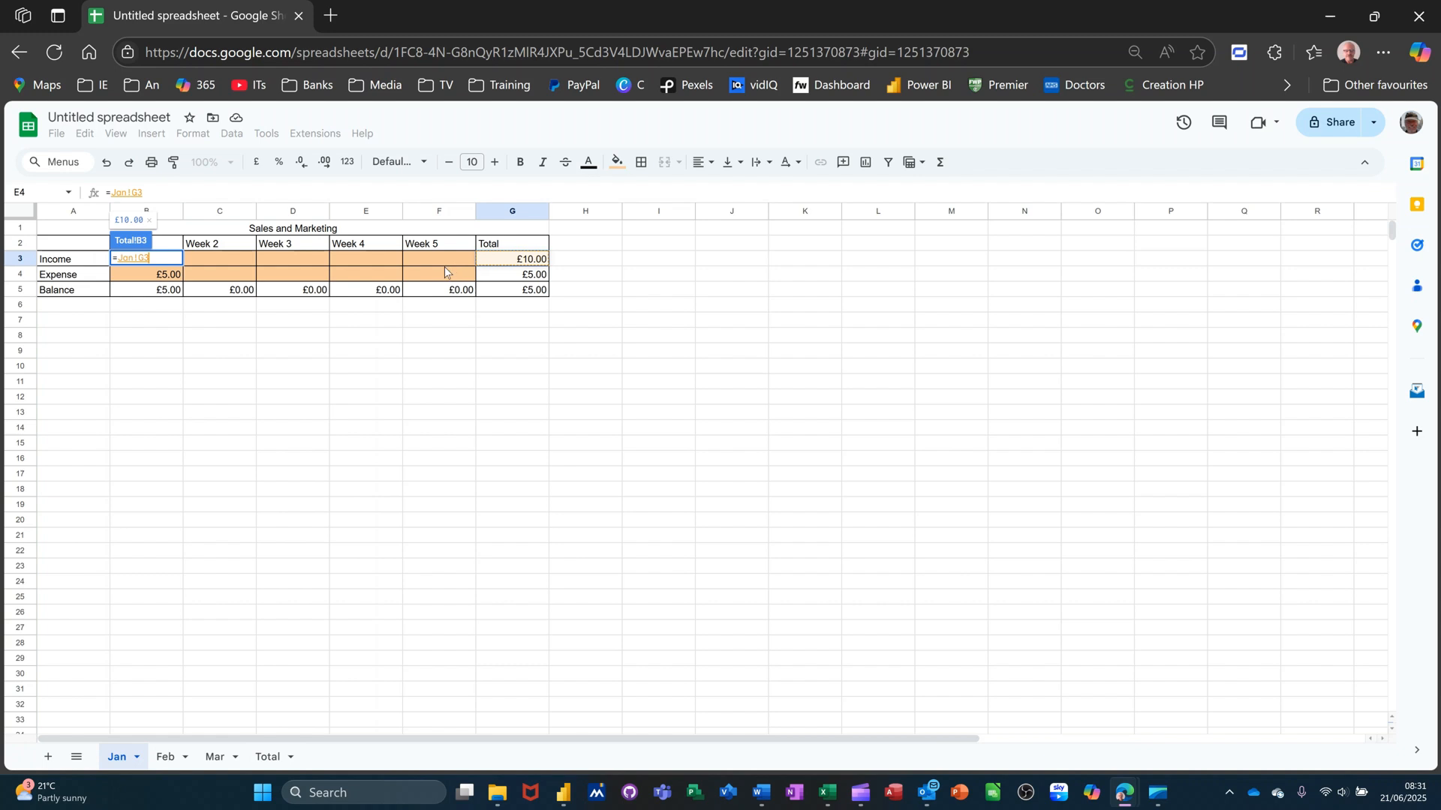
key(Return)
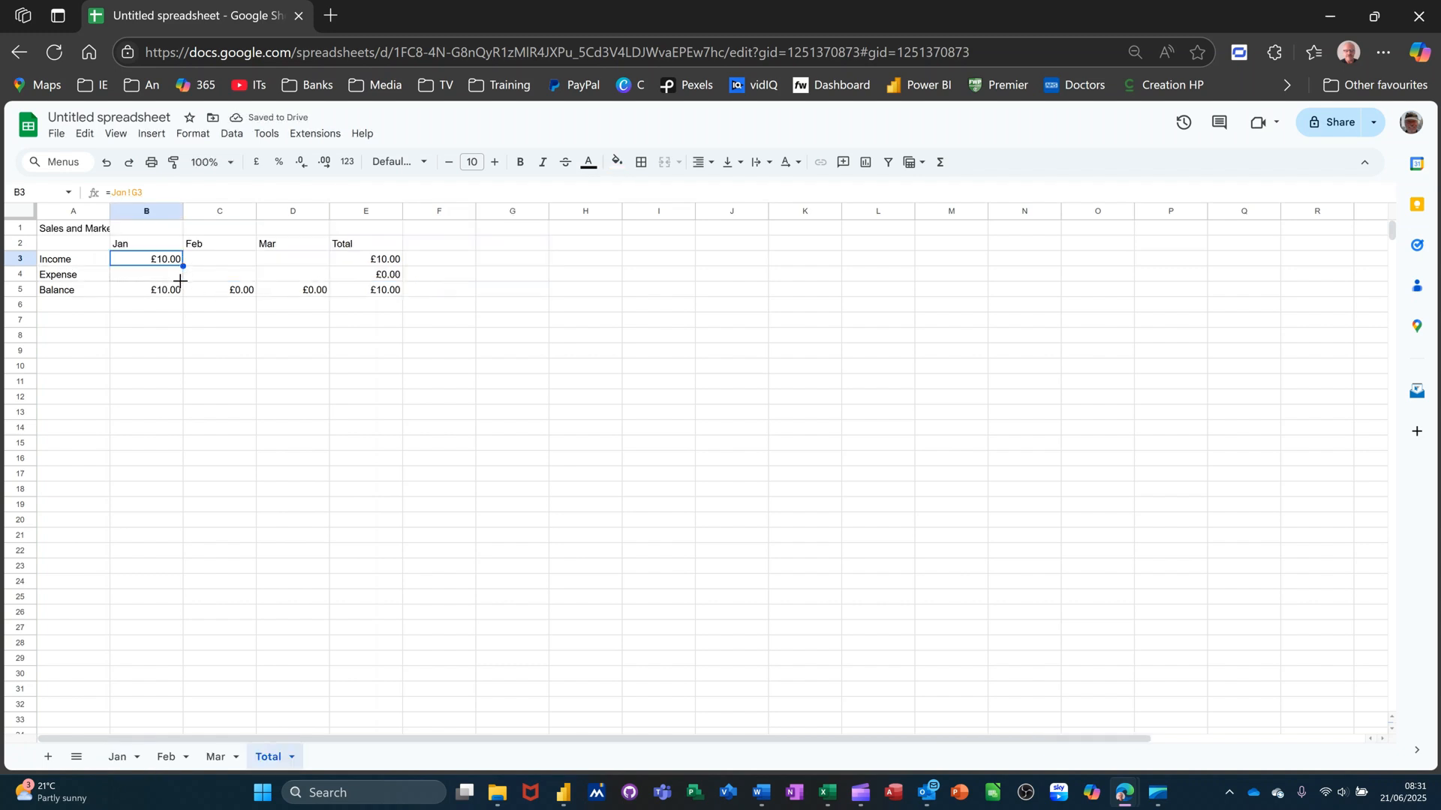
drag(180, 280, 201, 325)
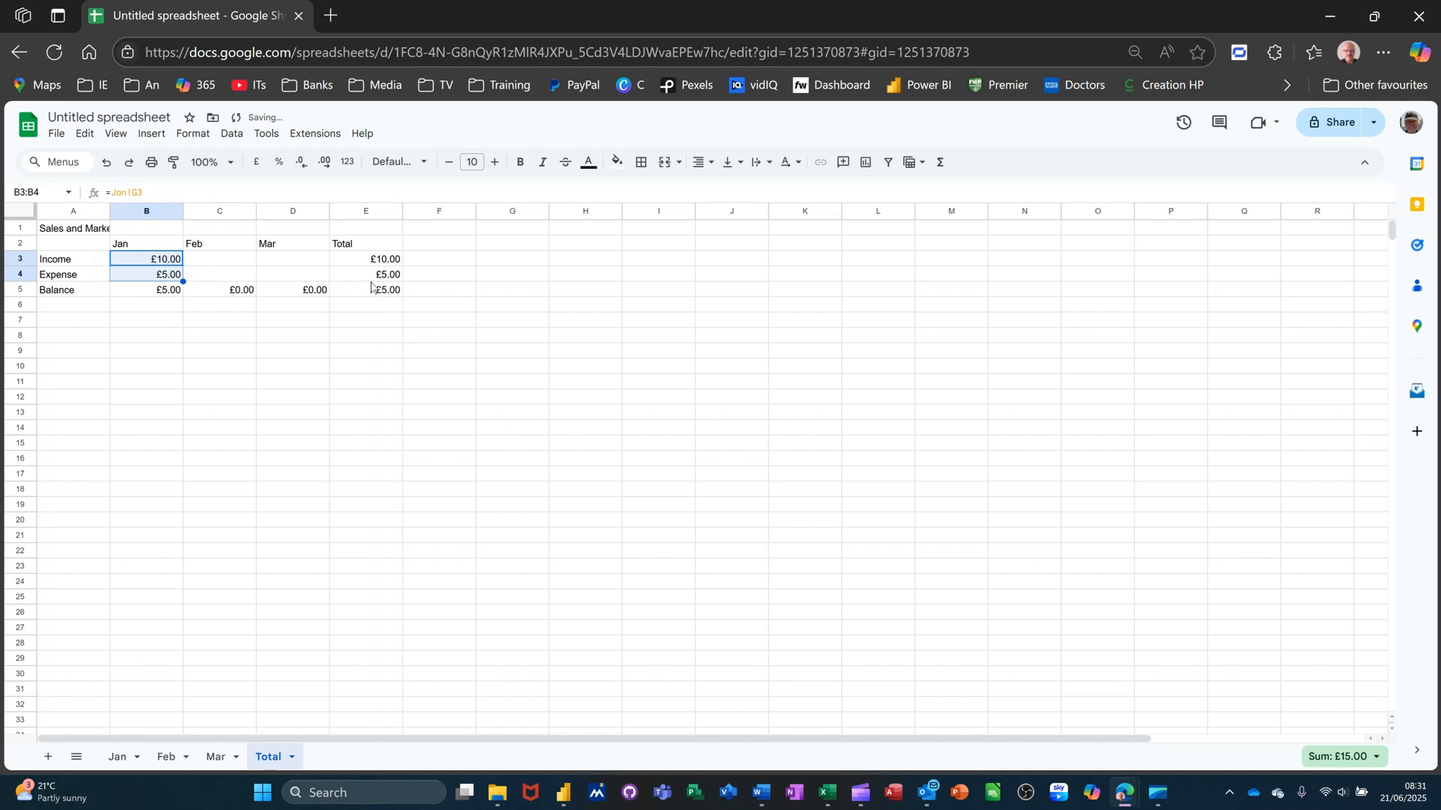
- Link the Total sheet's Feb Income cell C3 to =Feb!G3 and fill it down to Expense in C4
click(222, 267)
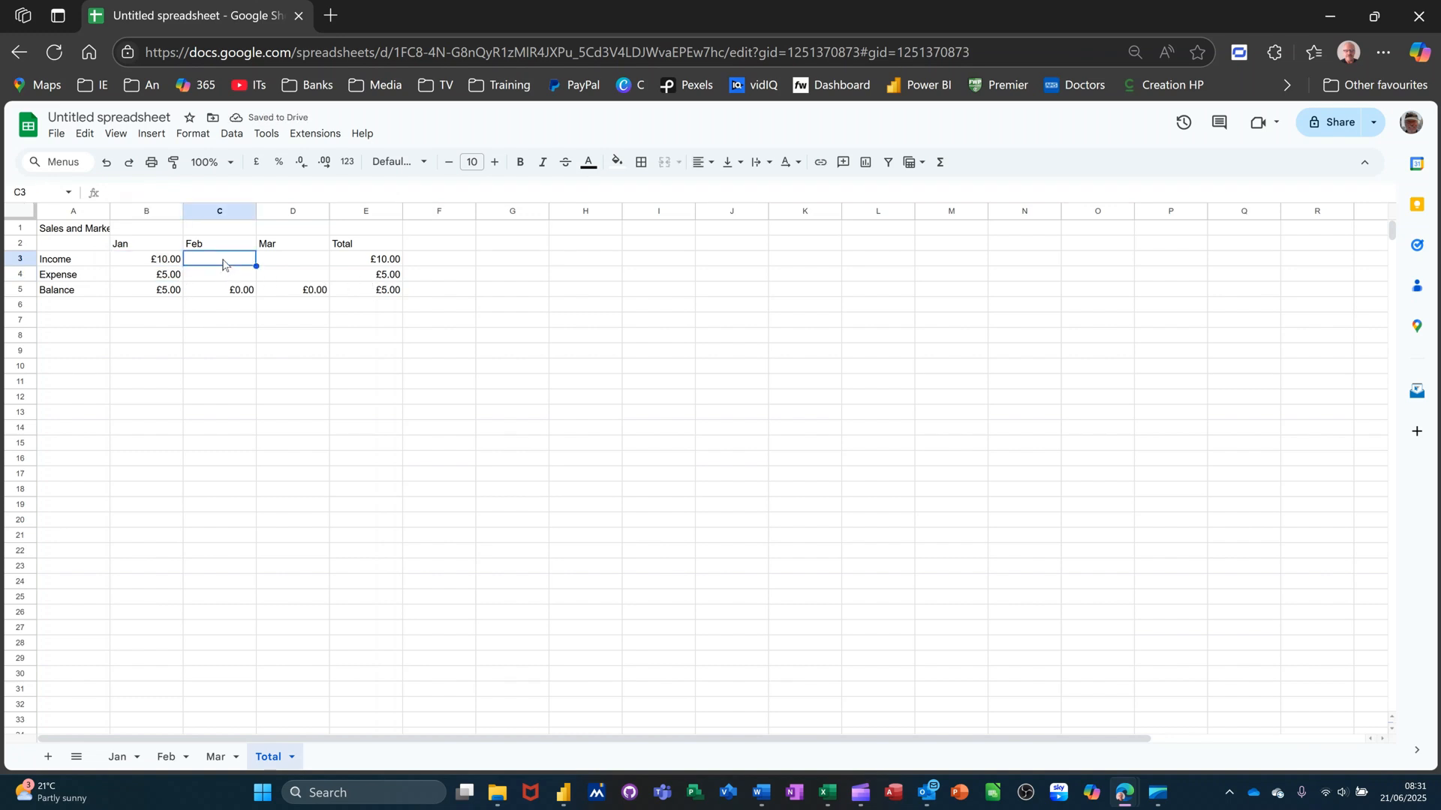
text(=)
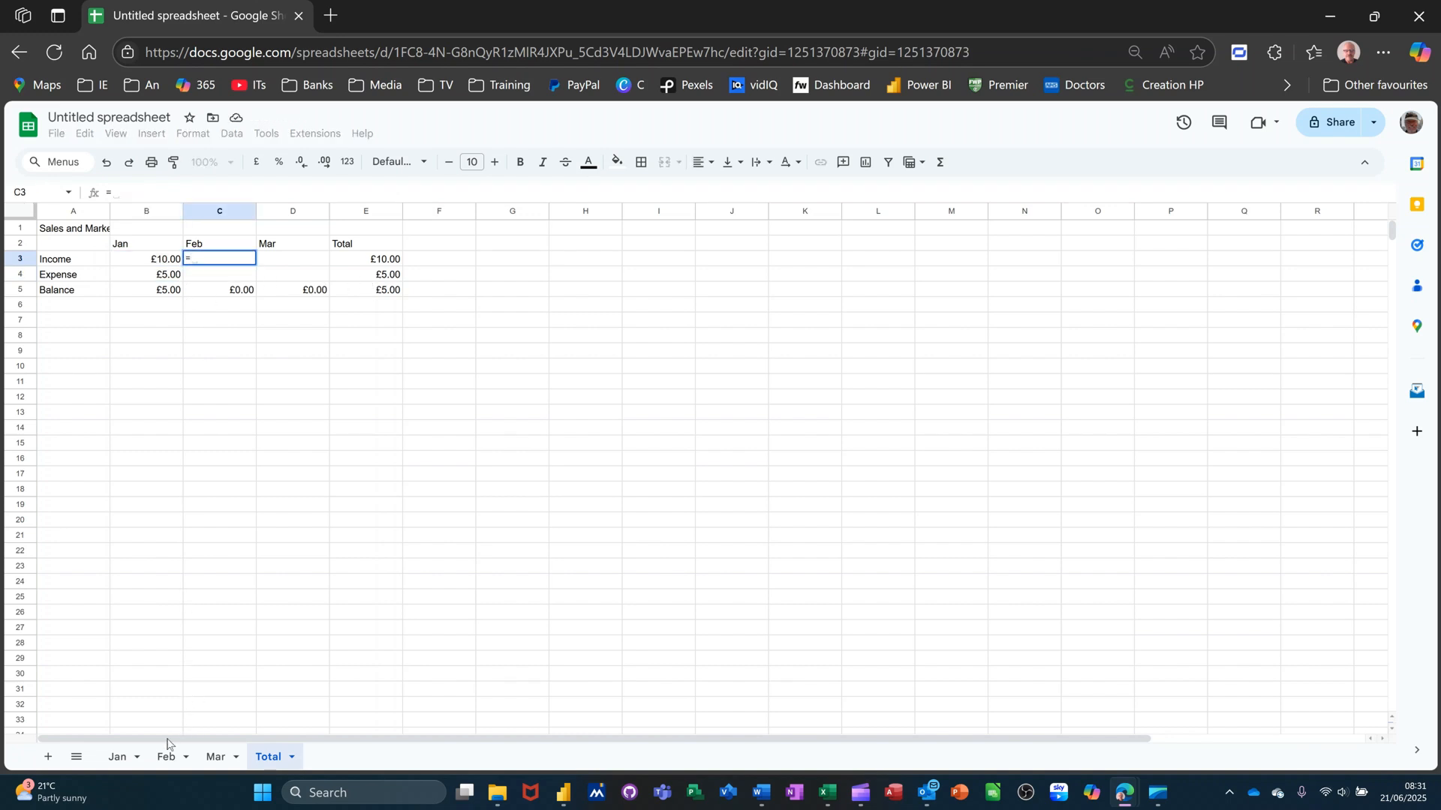
click(166, 757)
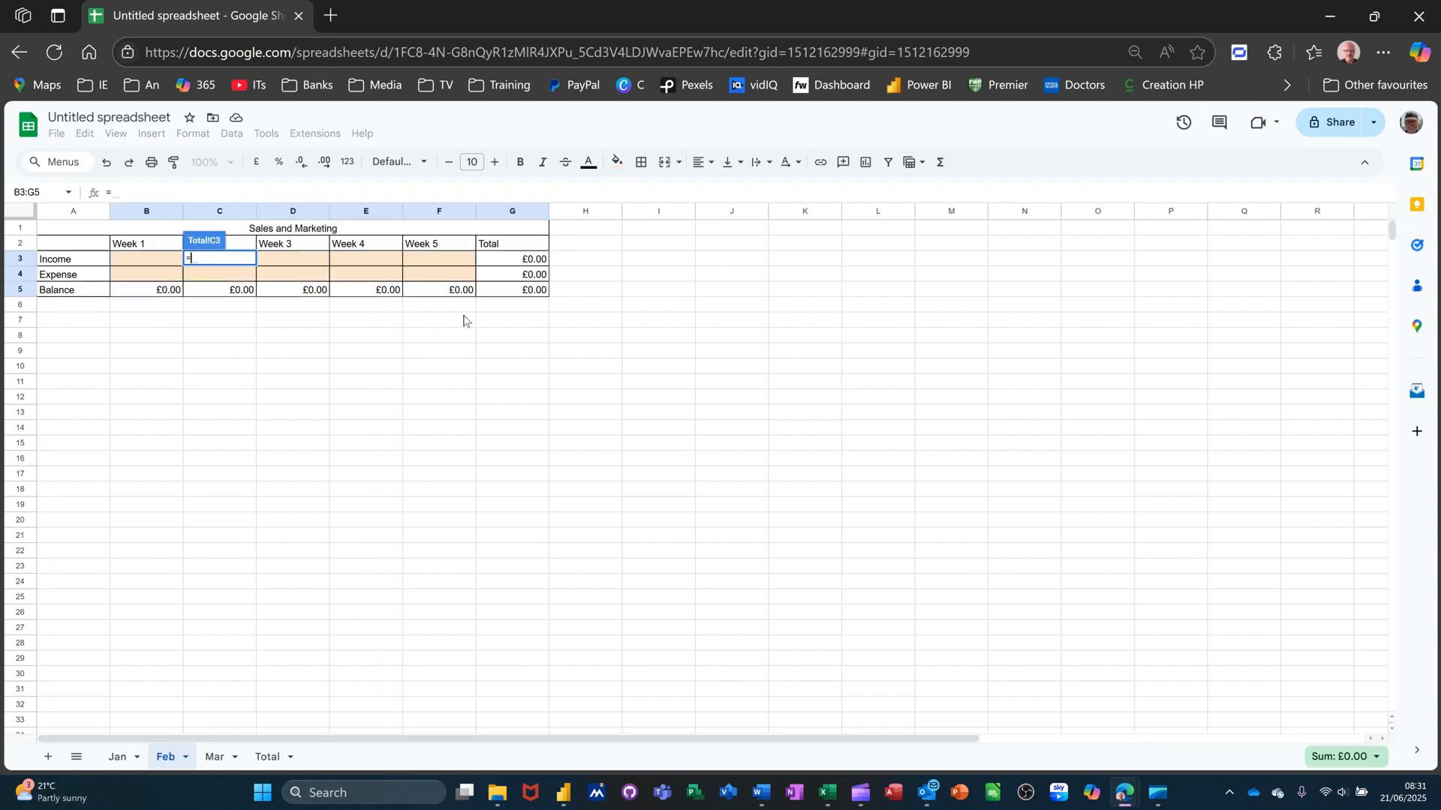
click(519, 261)
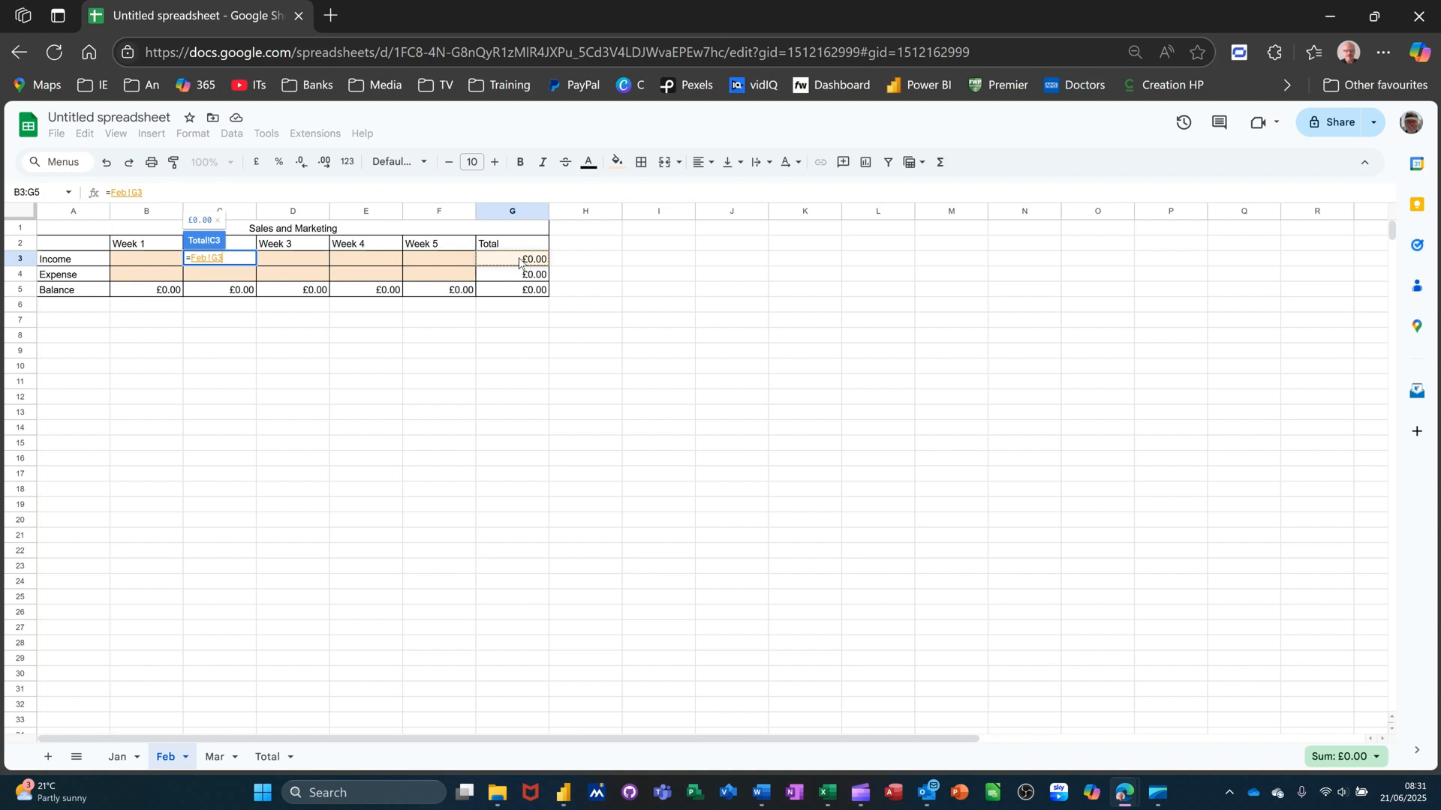
key(Return)
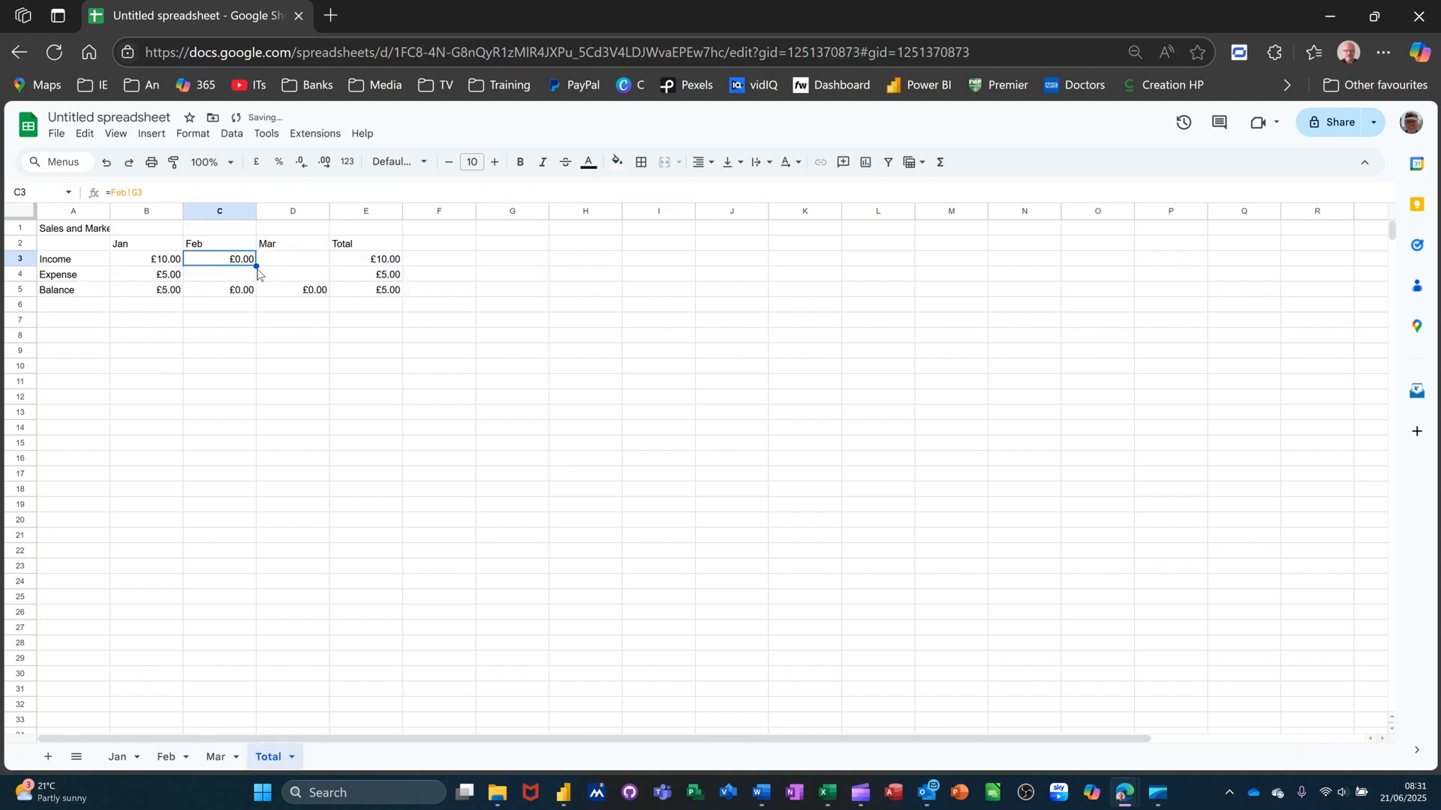
drag(256, 266, 307, 283)
- Link the Total sheet's Mar Income cell D3 to =Mar!G3 and fill it down to Expense in D4
click(305, 265)
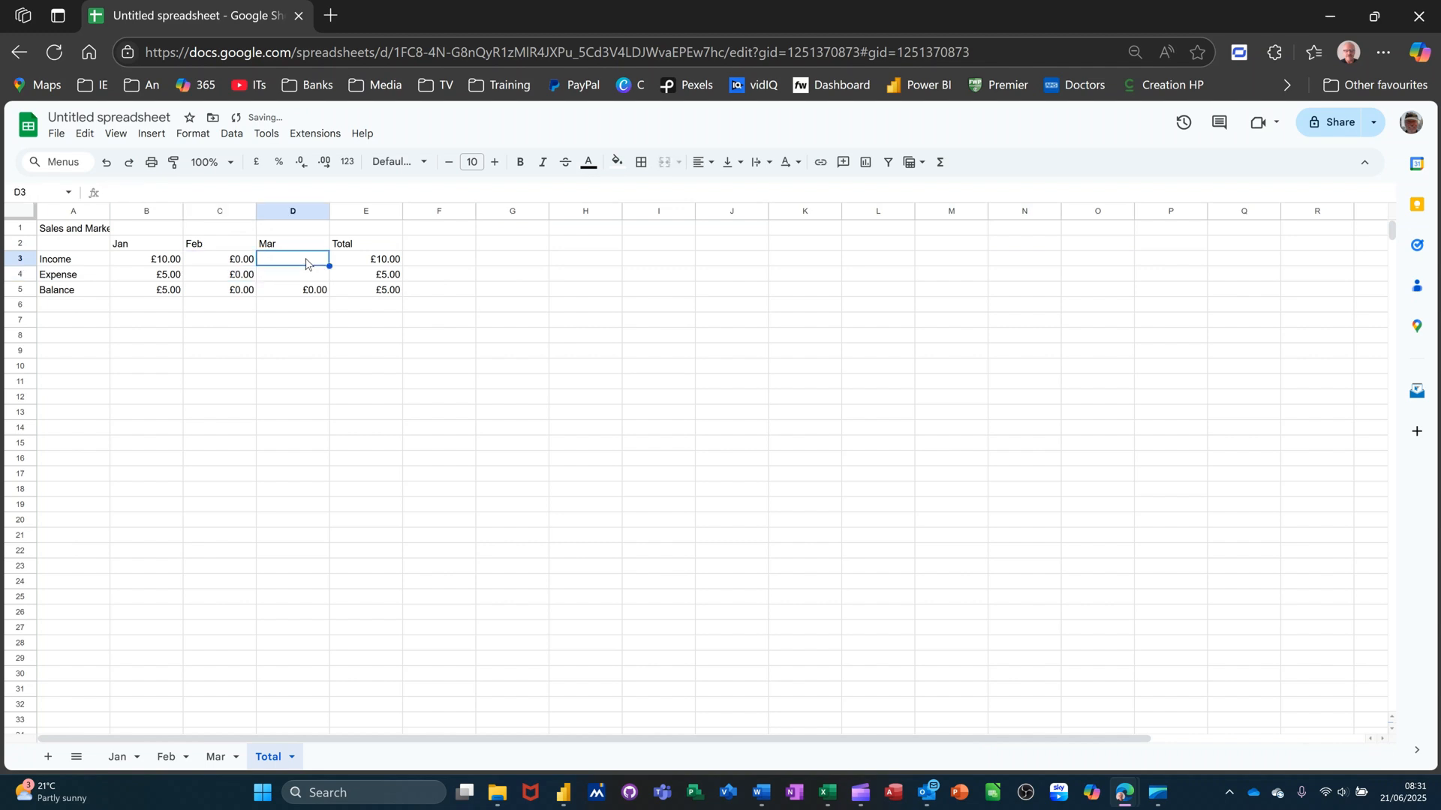
text(=)
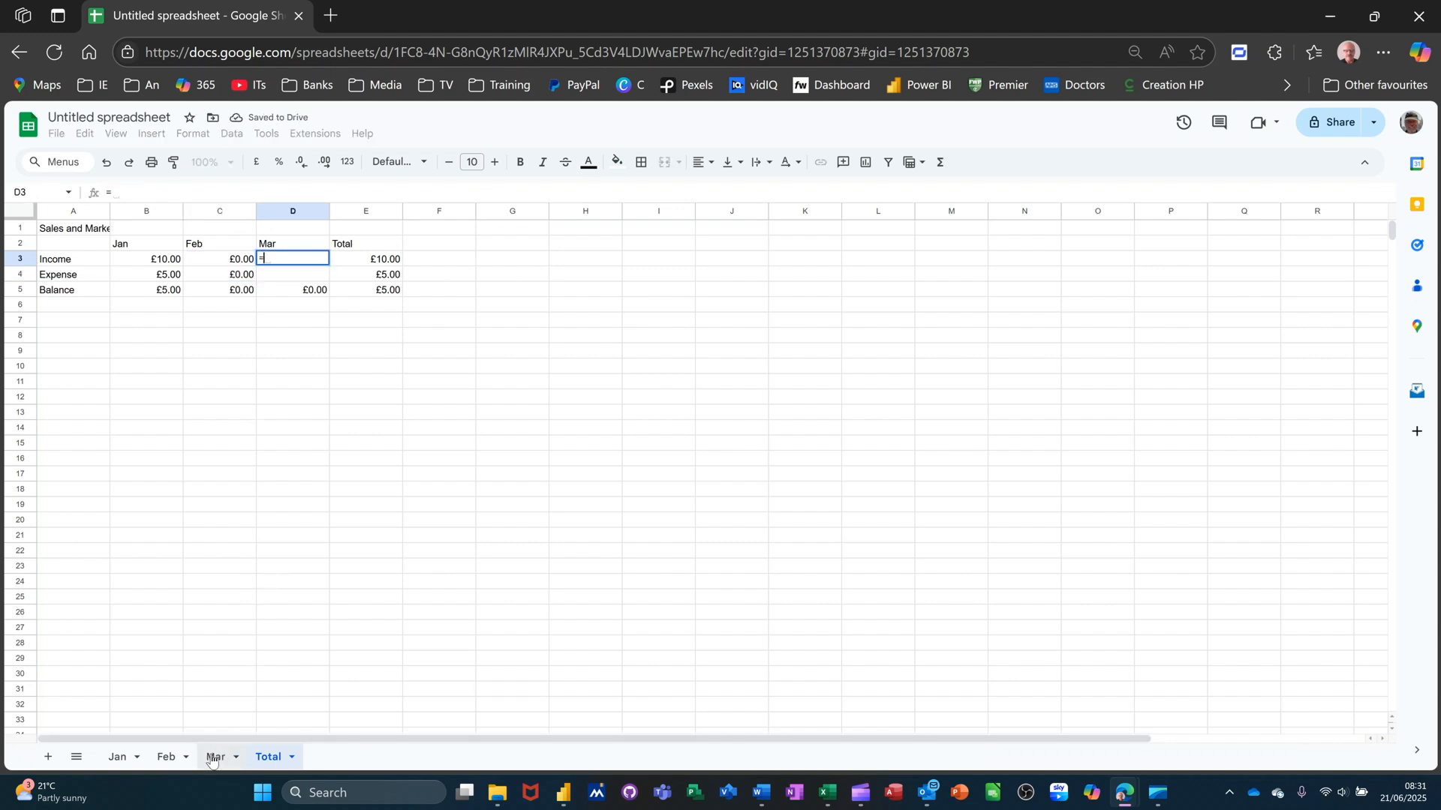
click(214, 757)
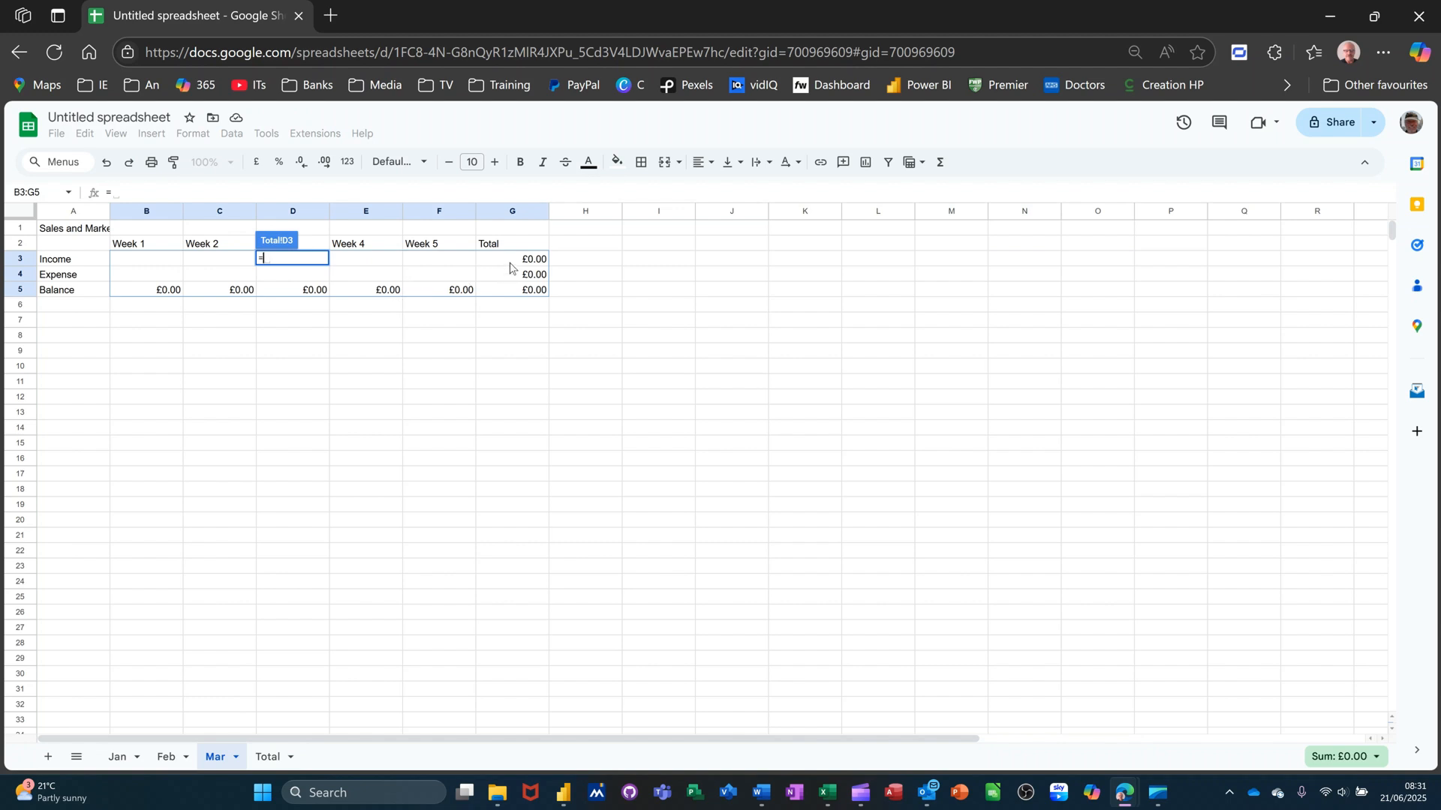
click(510, 268)
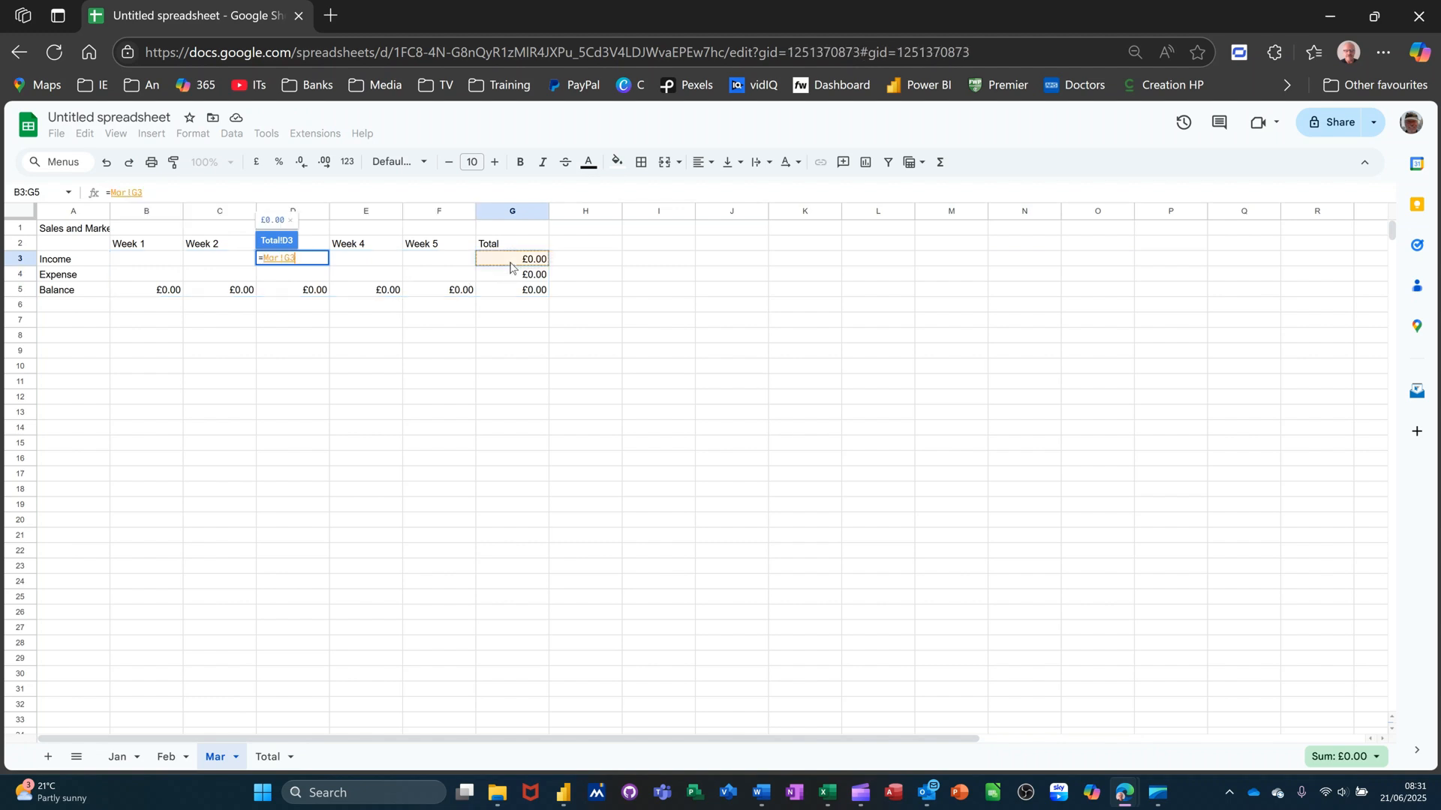
key(Return)
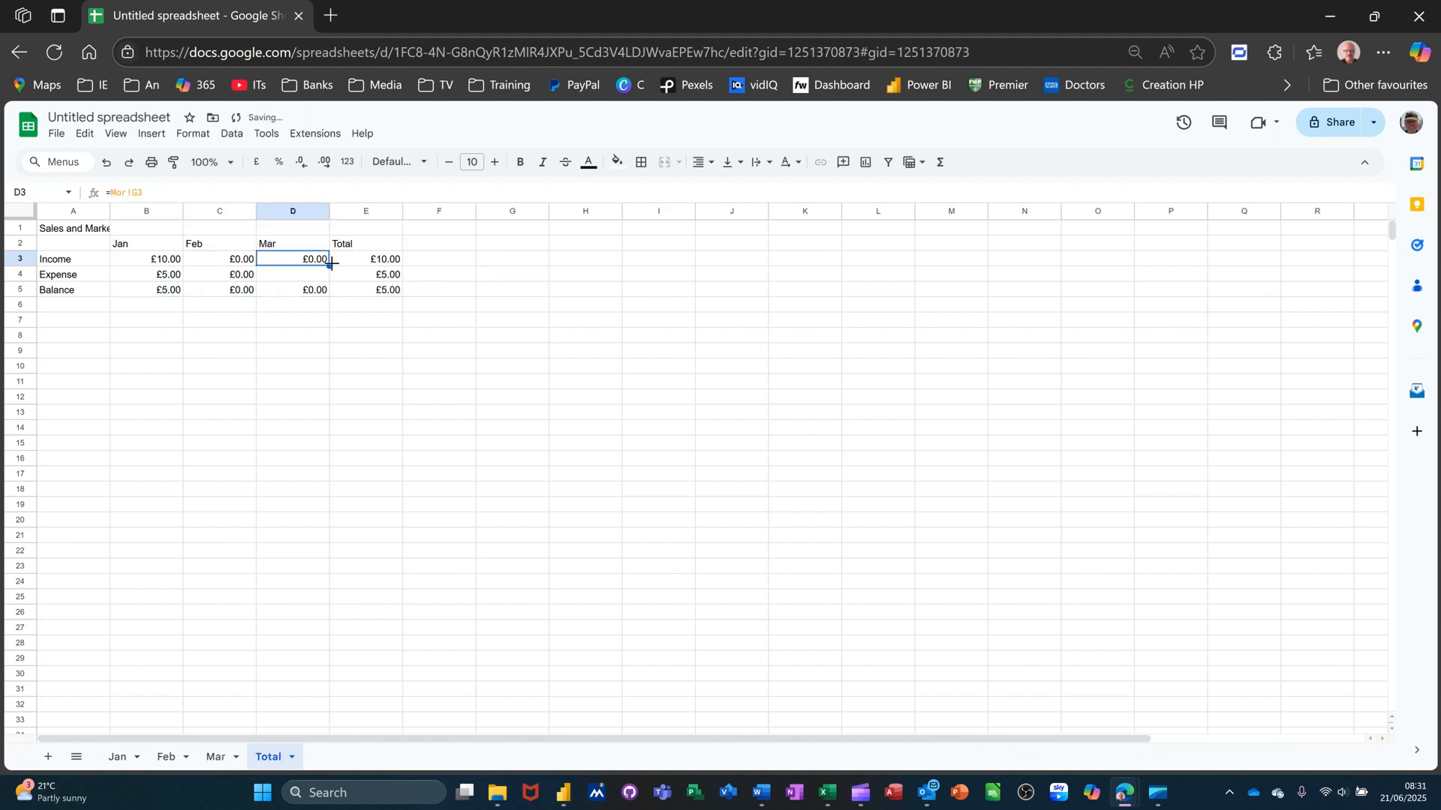
drag(259, 271, 255, 272)
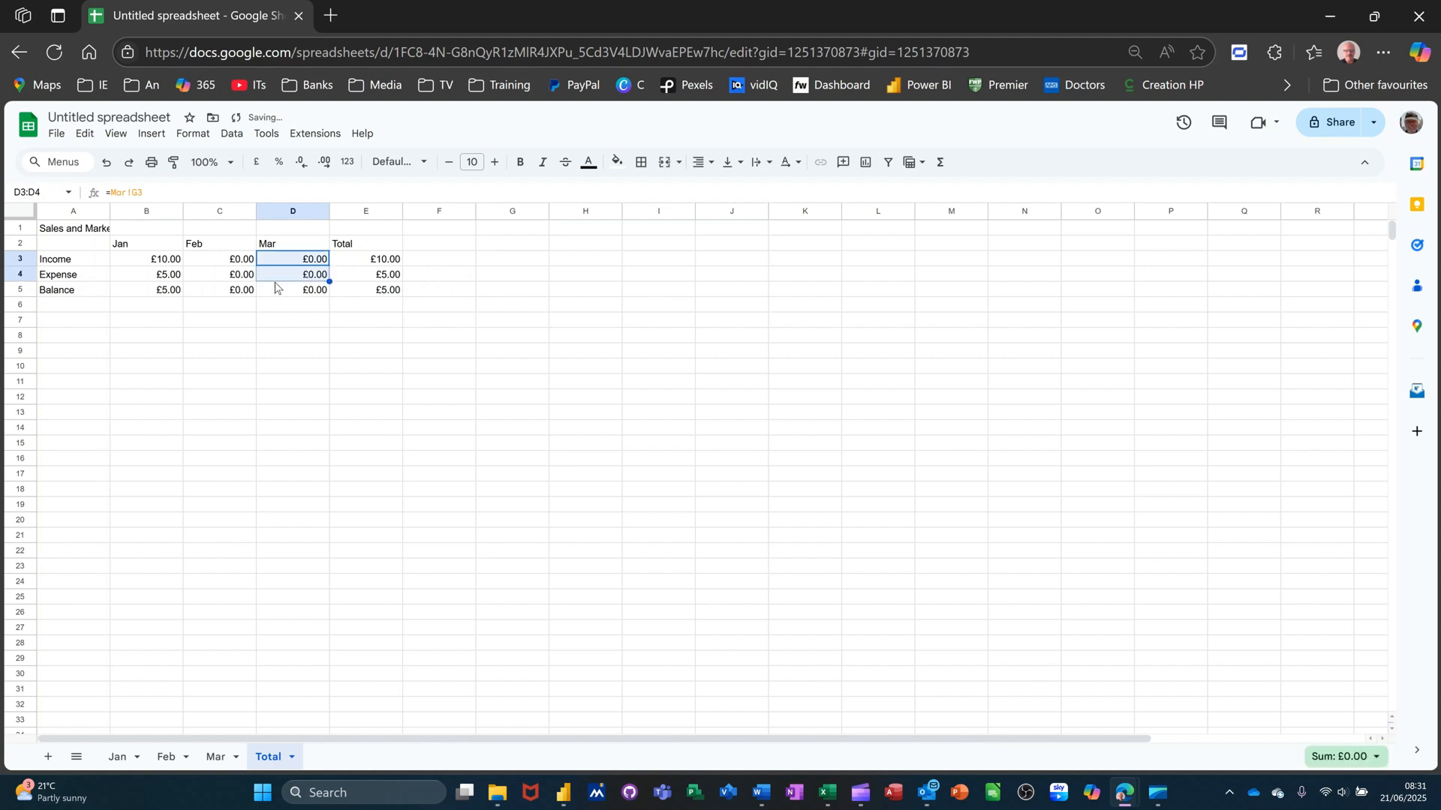
- On the Feb sheet, enter 10 as the Week 1 income in B3 and 5 as the expense in B4
click(167, 757)
click(142, 262)
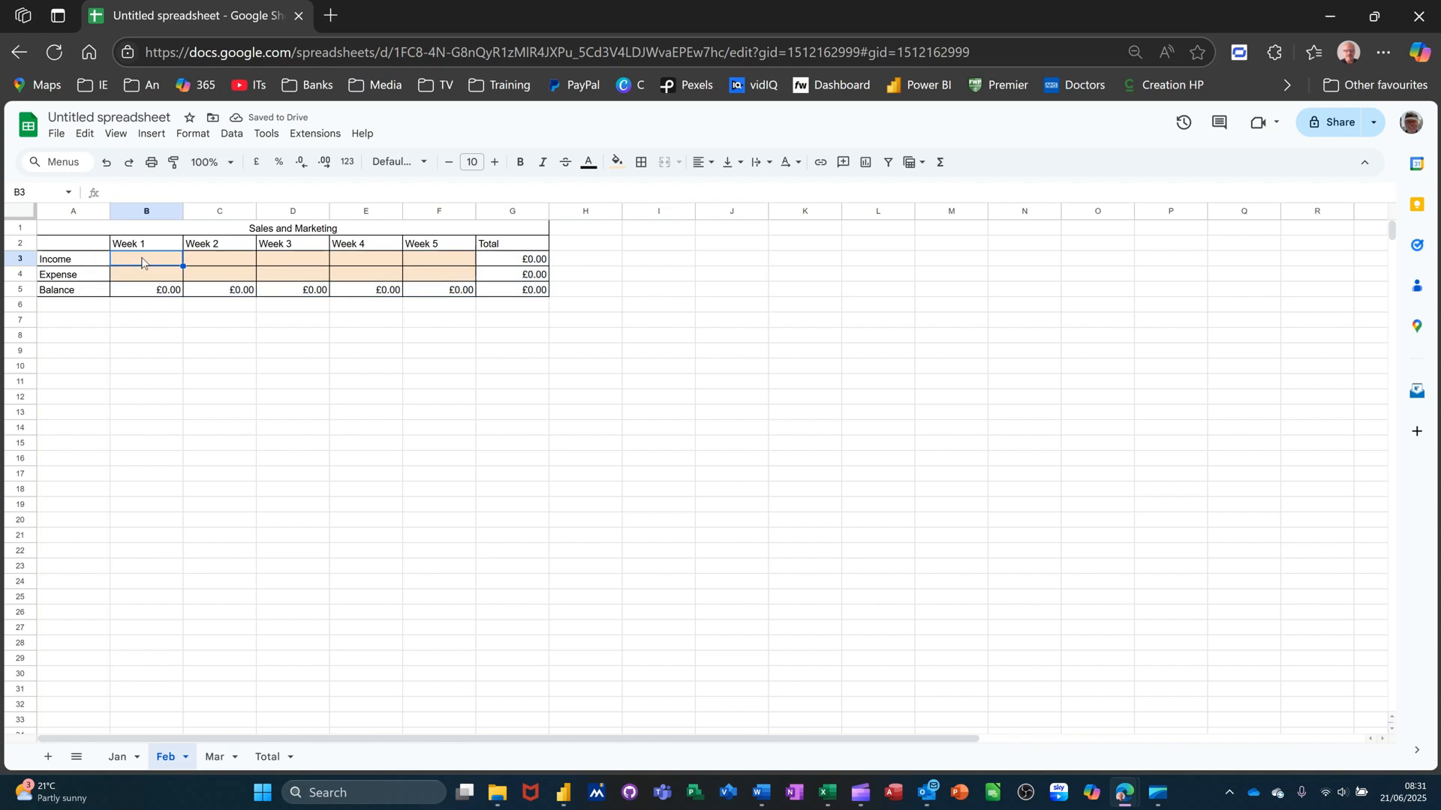
text(10)
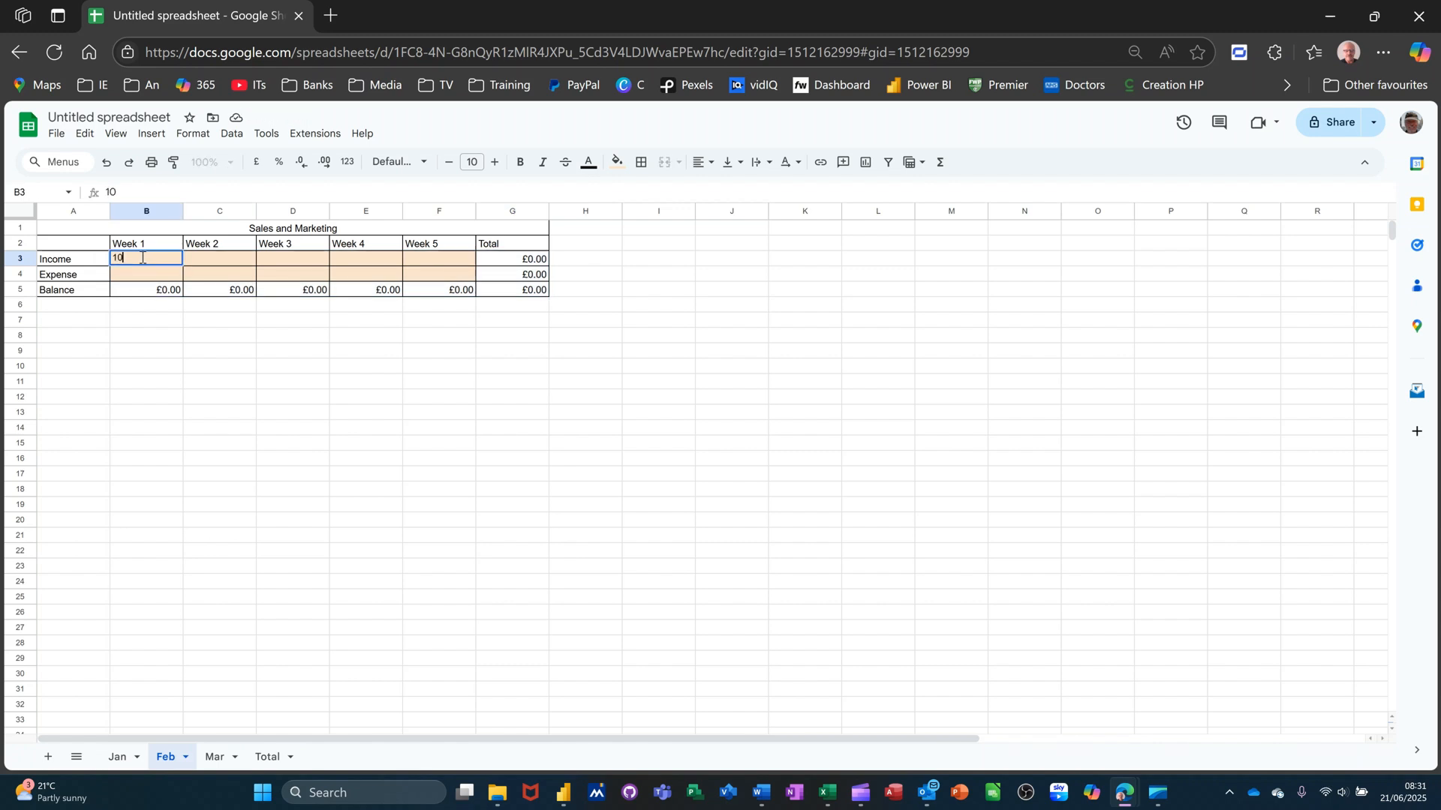
key(Return)
text(5)
key(Return)
click(300, 353)
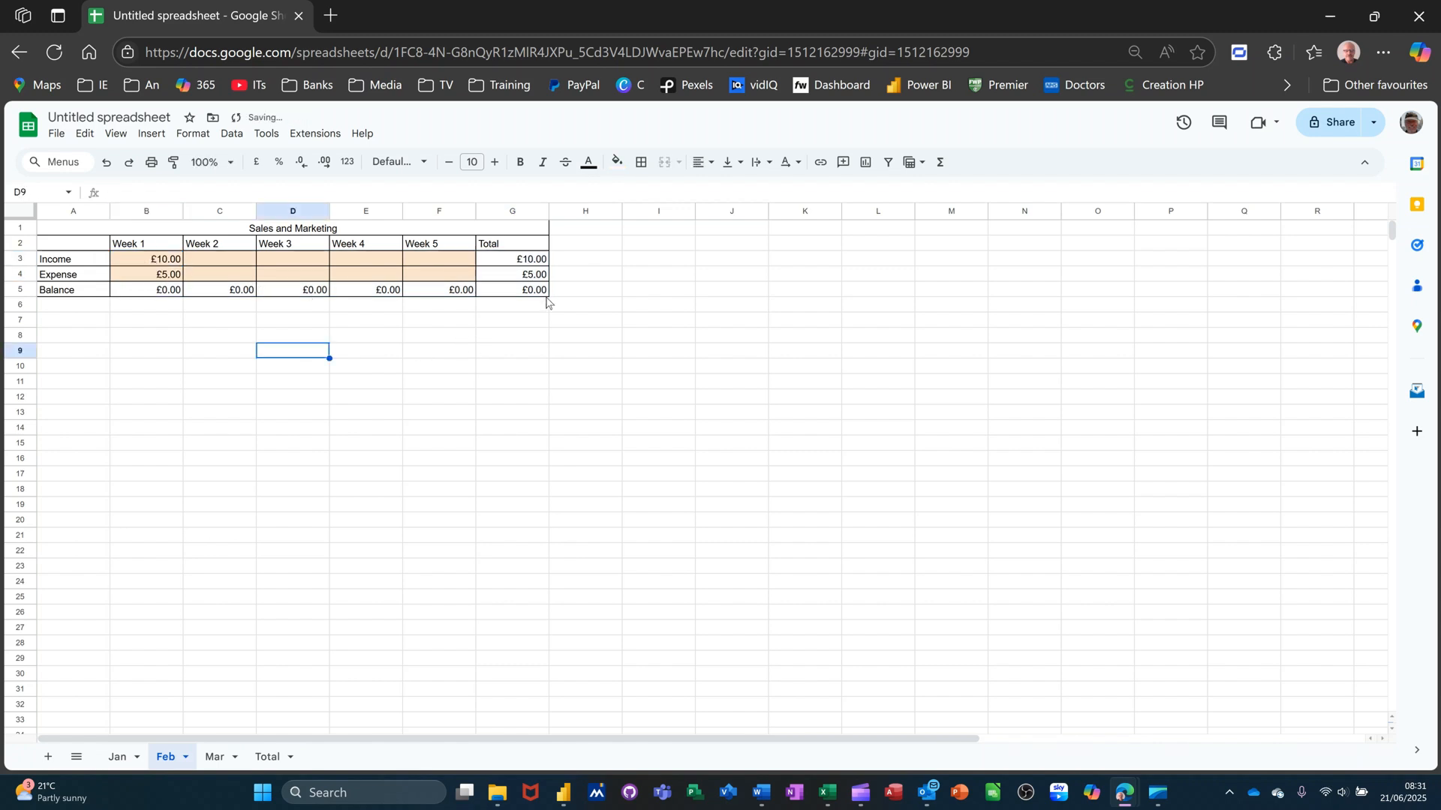
- On the Mar sheet, enter a Week 1 income of 10 in B3 and expense of 5 in B4, and return to the Total sheet
click(212, 757)
click(145, 263)
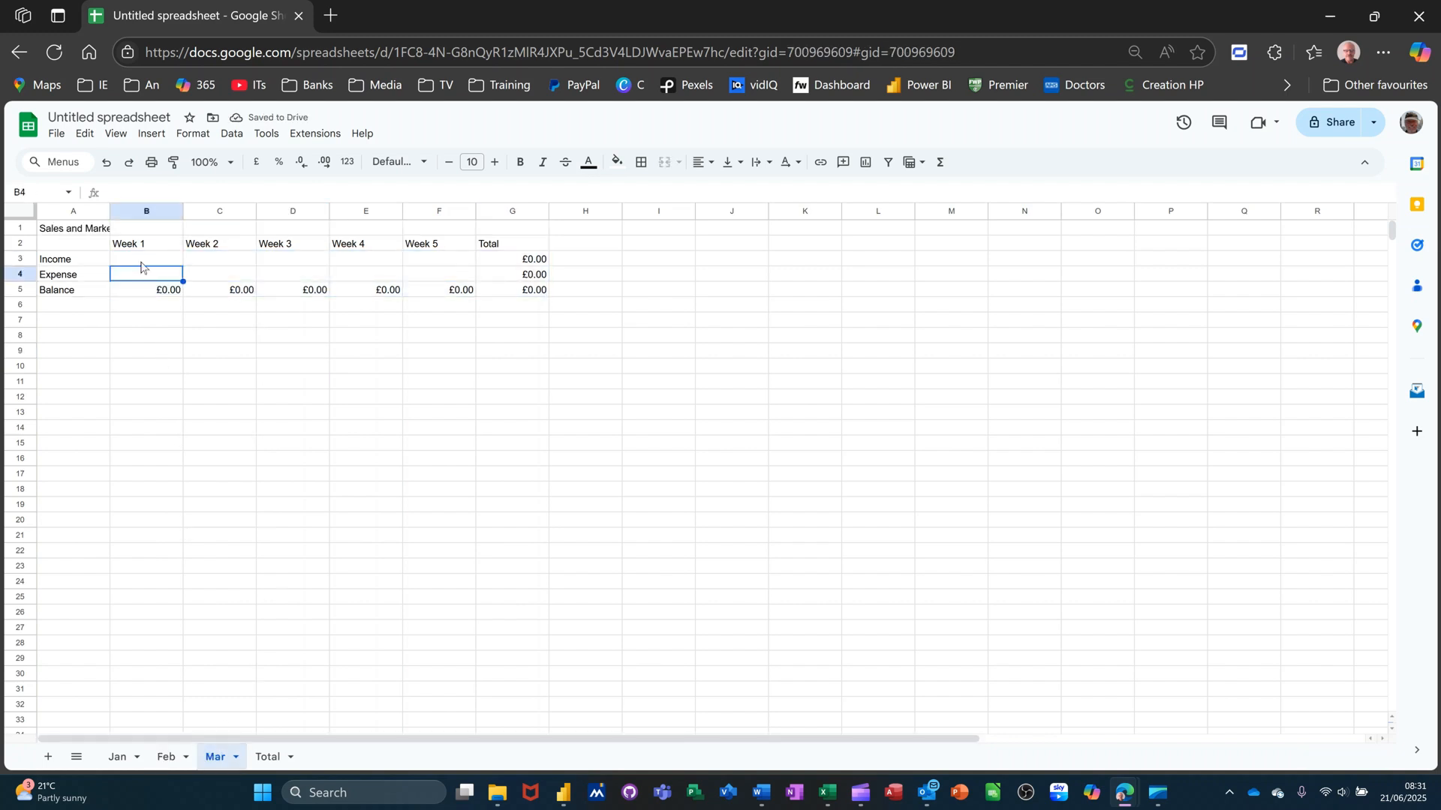
text(10)
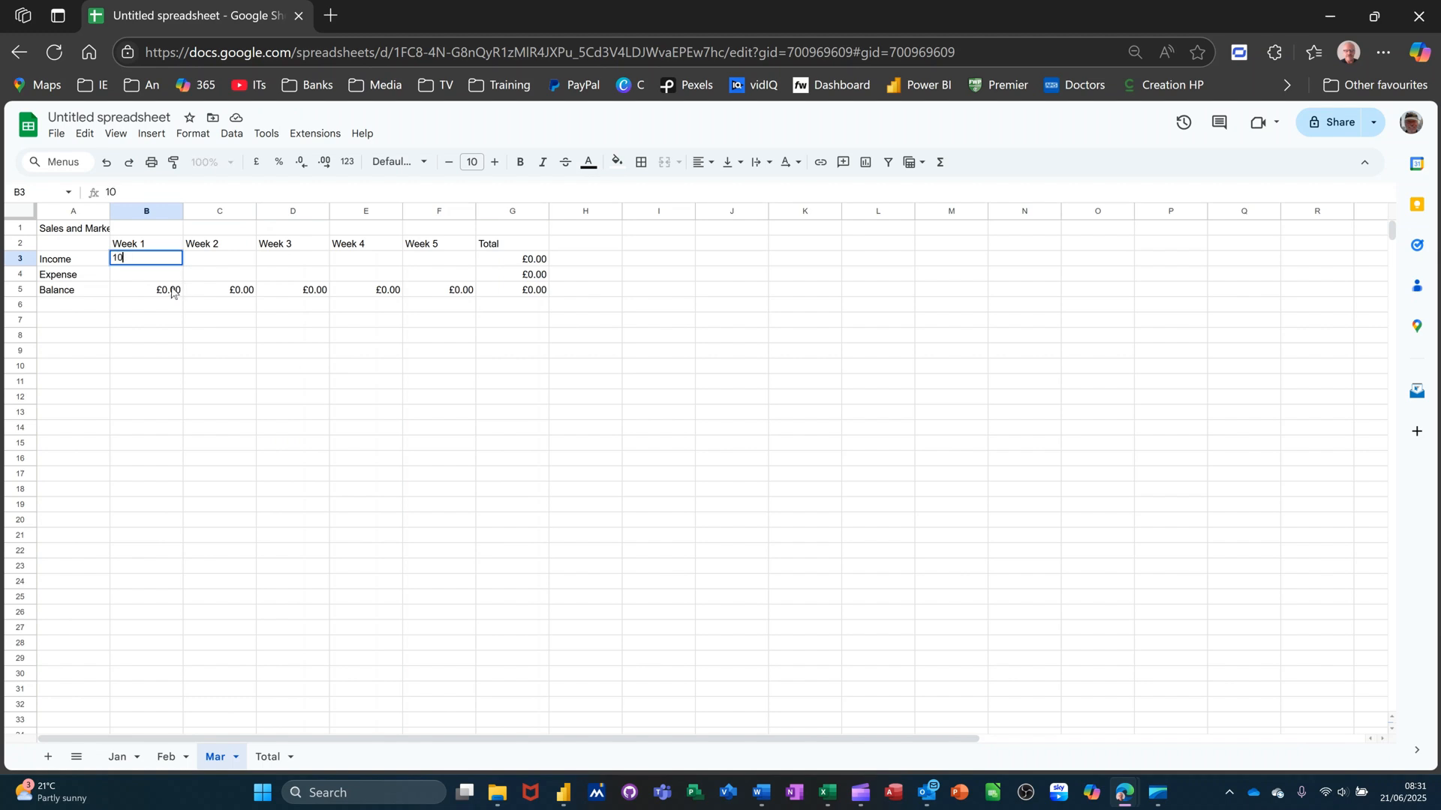
key(Return)
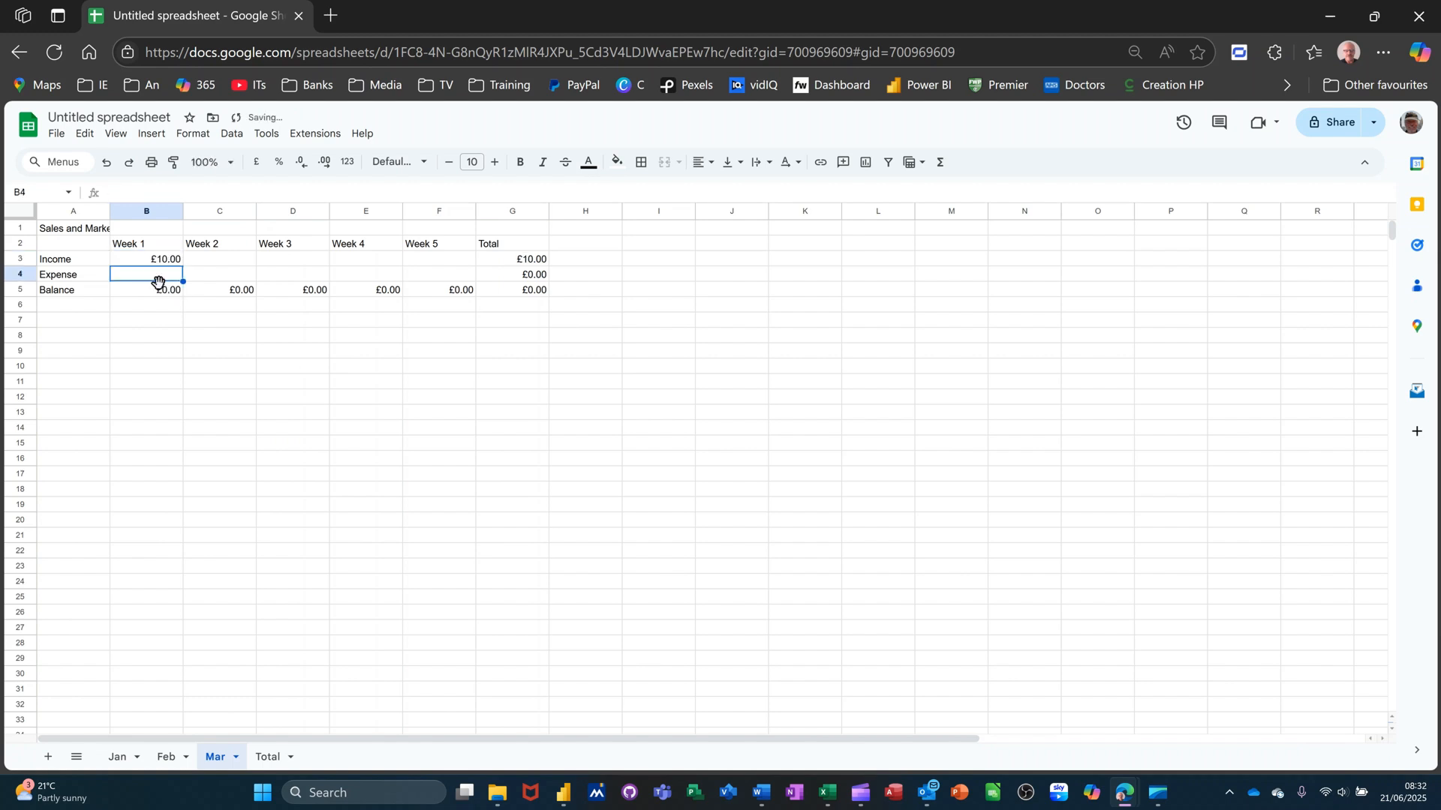
text(5)
click(199, 383)
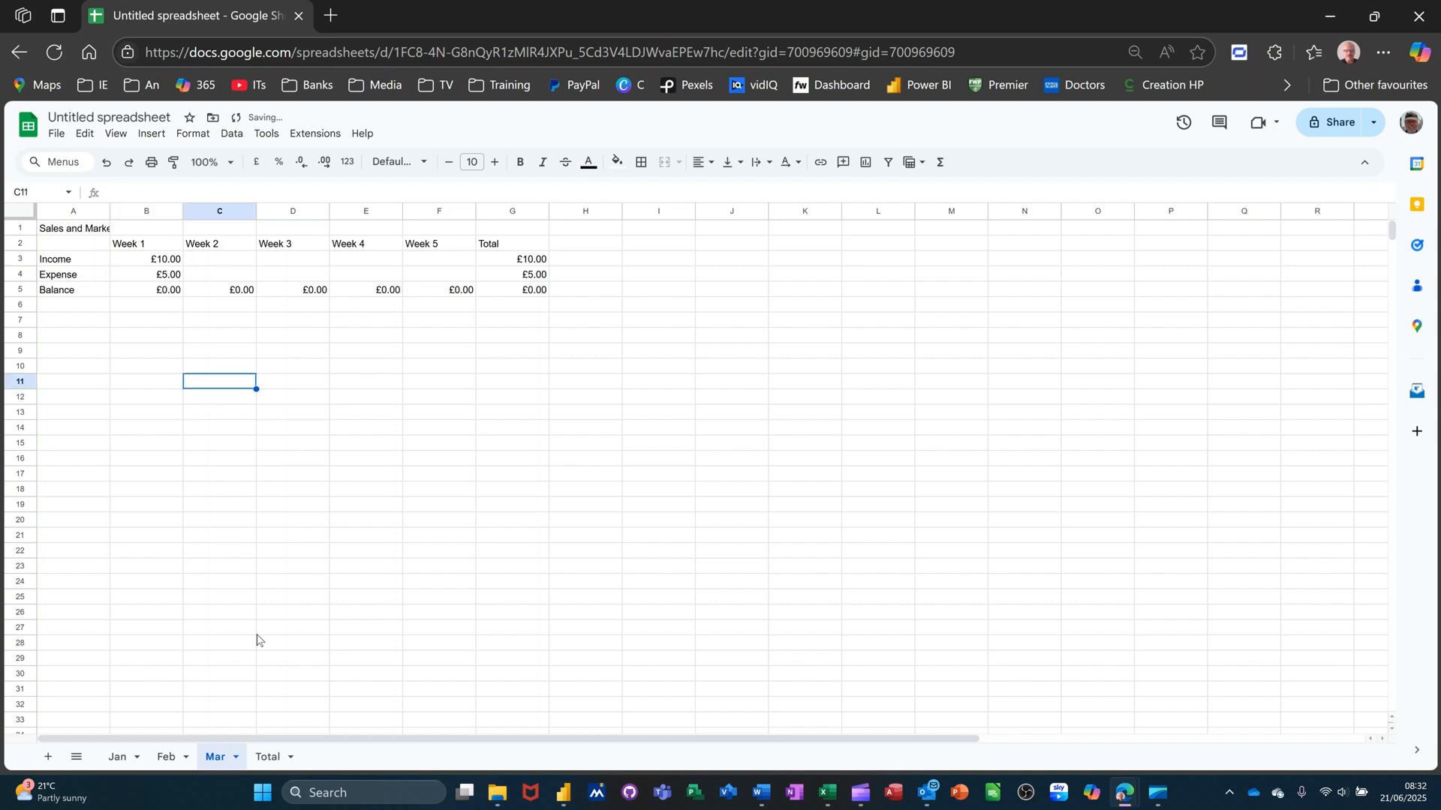
click(267, 758)
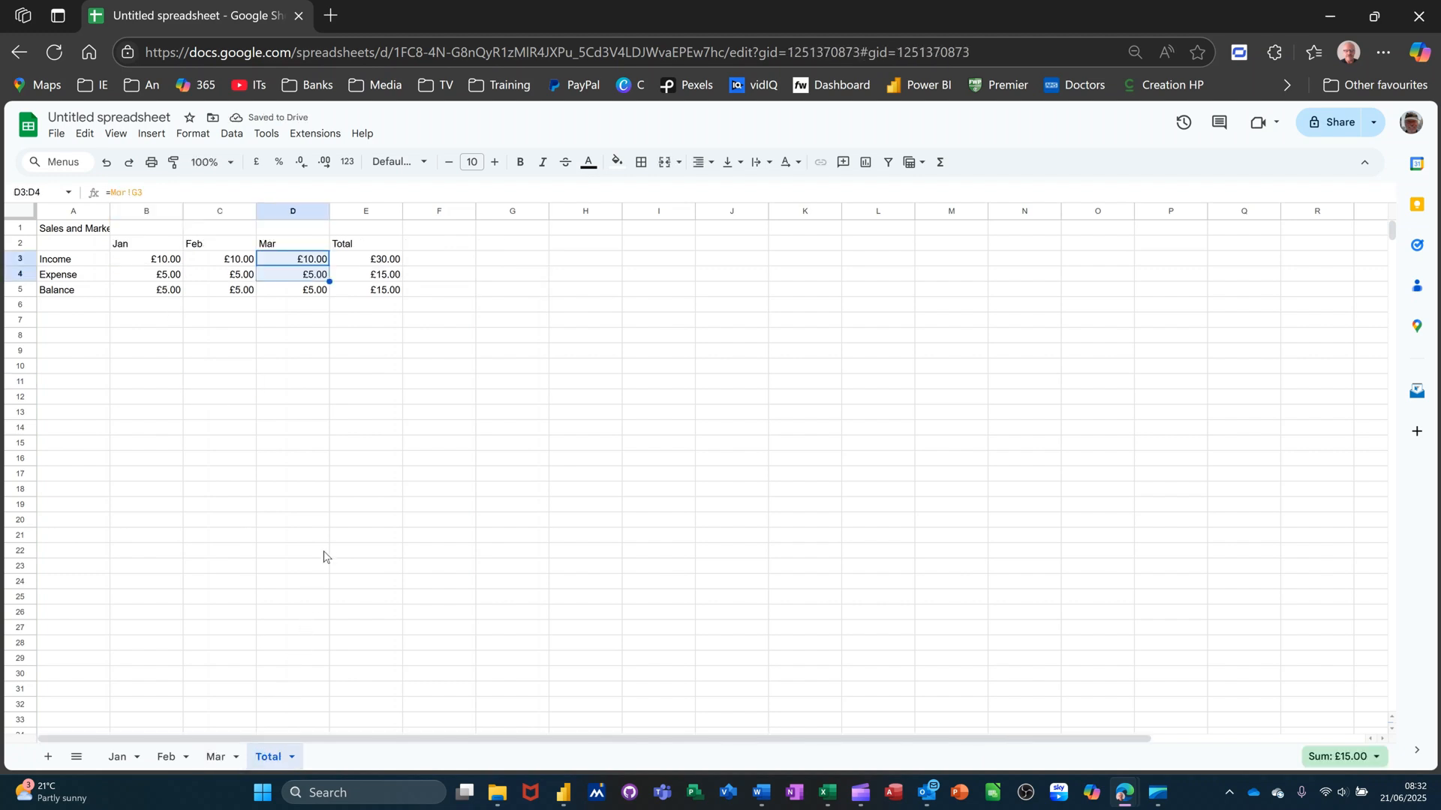